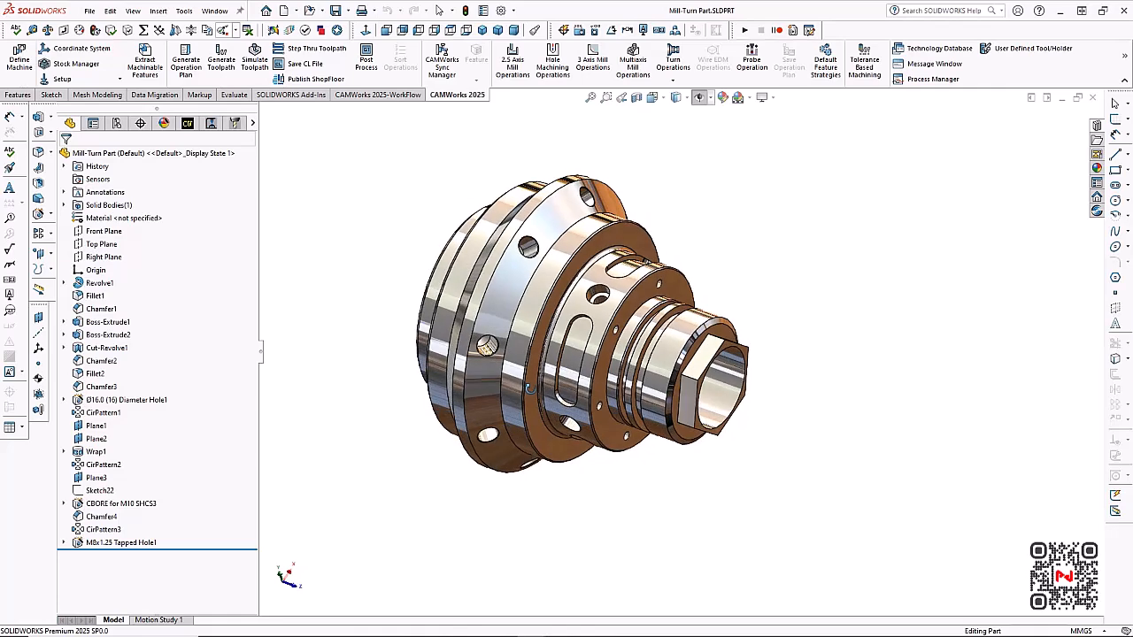
# Switch to the Mill-Turn in Assy Mode - with TP assembly and bring up its CAMWorks feature tree
pyautogui.scroll(-1, 568, 271)
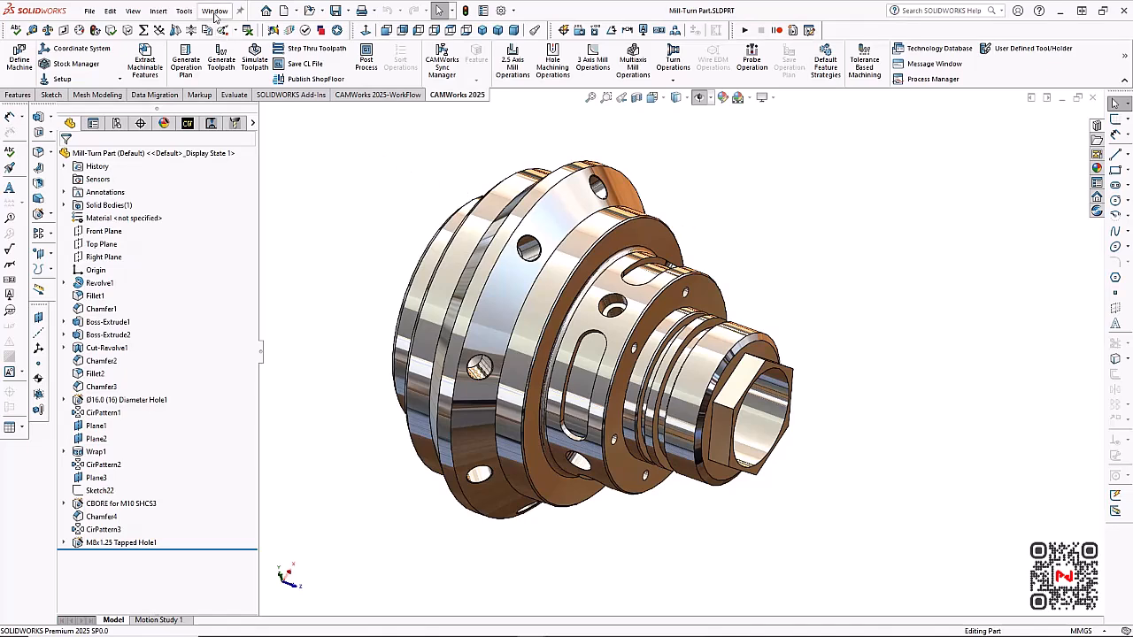
pyautogui.click(214, 12)
pyautogui.click(266, 170)
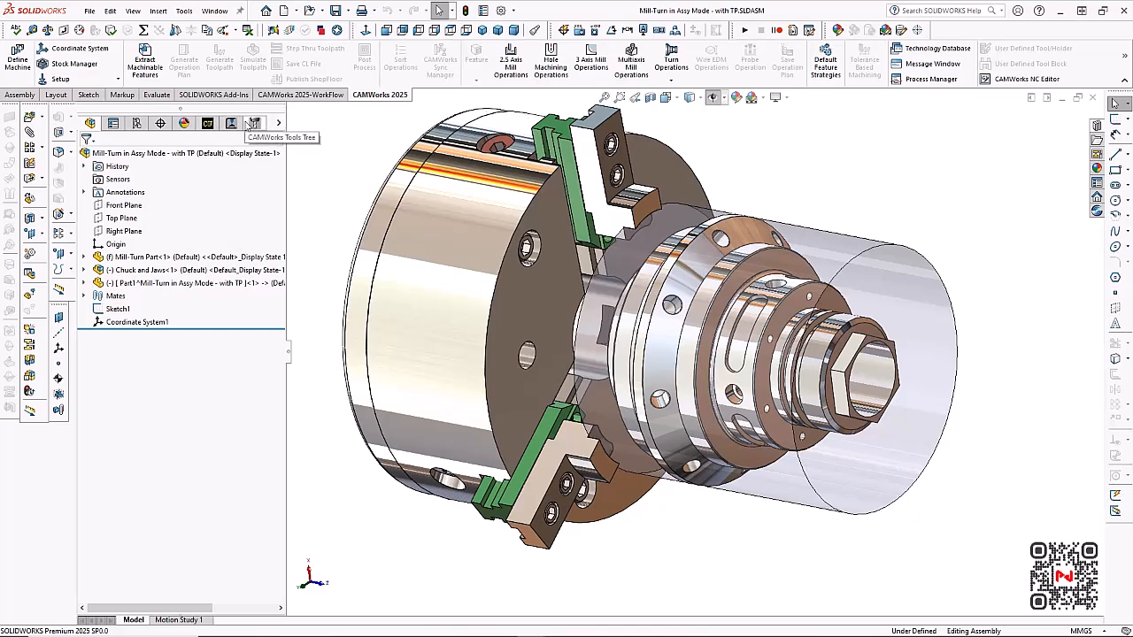
pyautogui.click(251, 126)
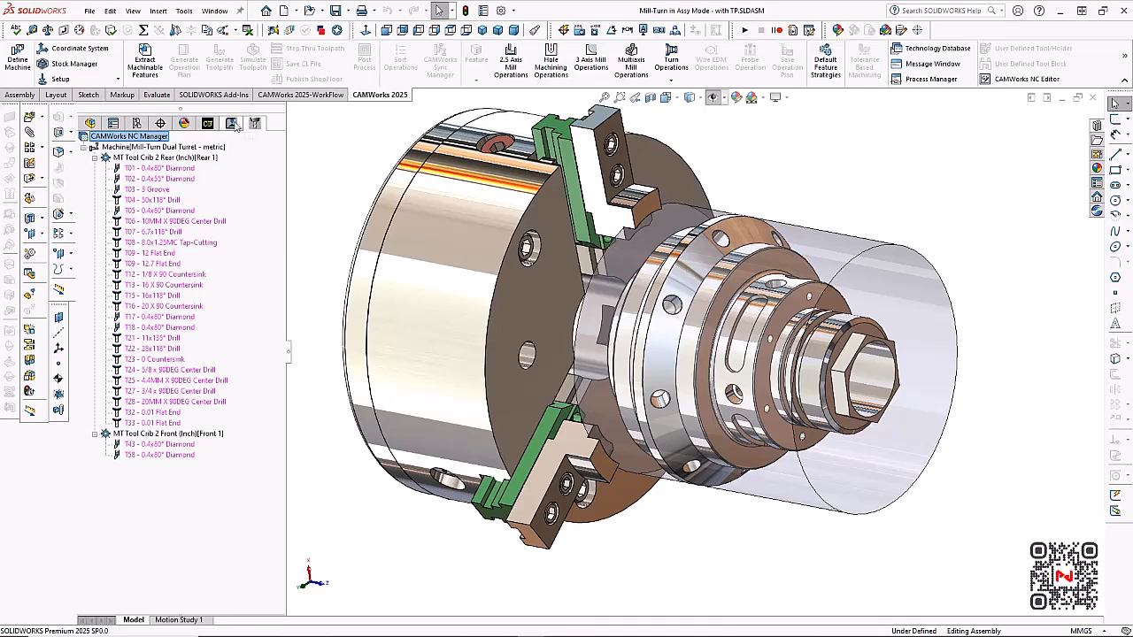
pyautogui.click(230, 125)
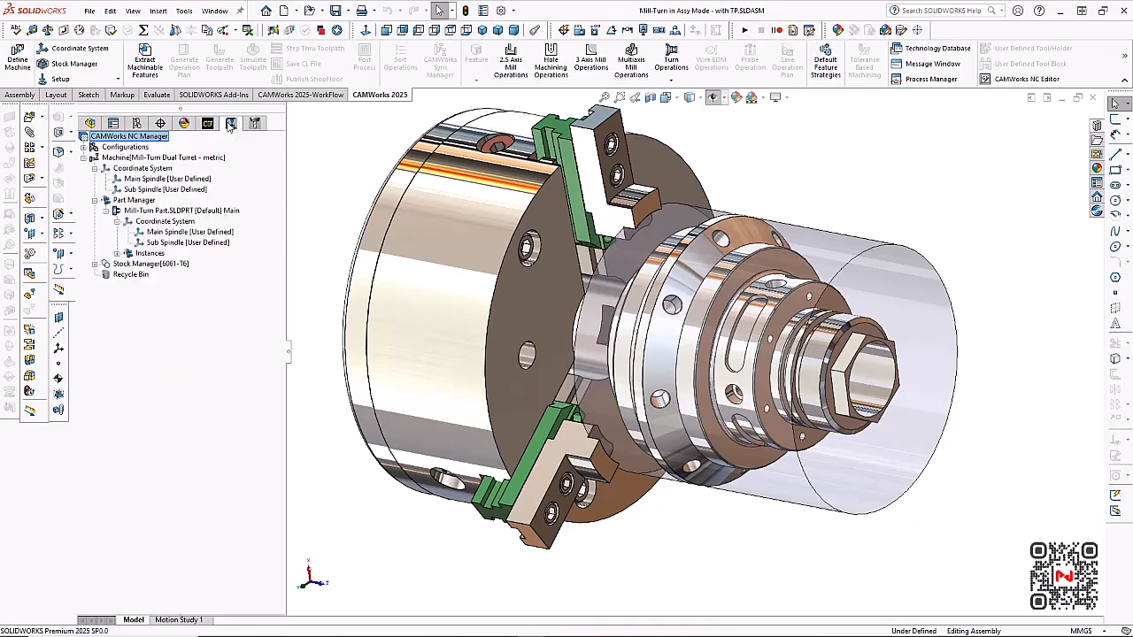
pyautogui.click(207, 124)
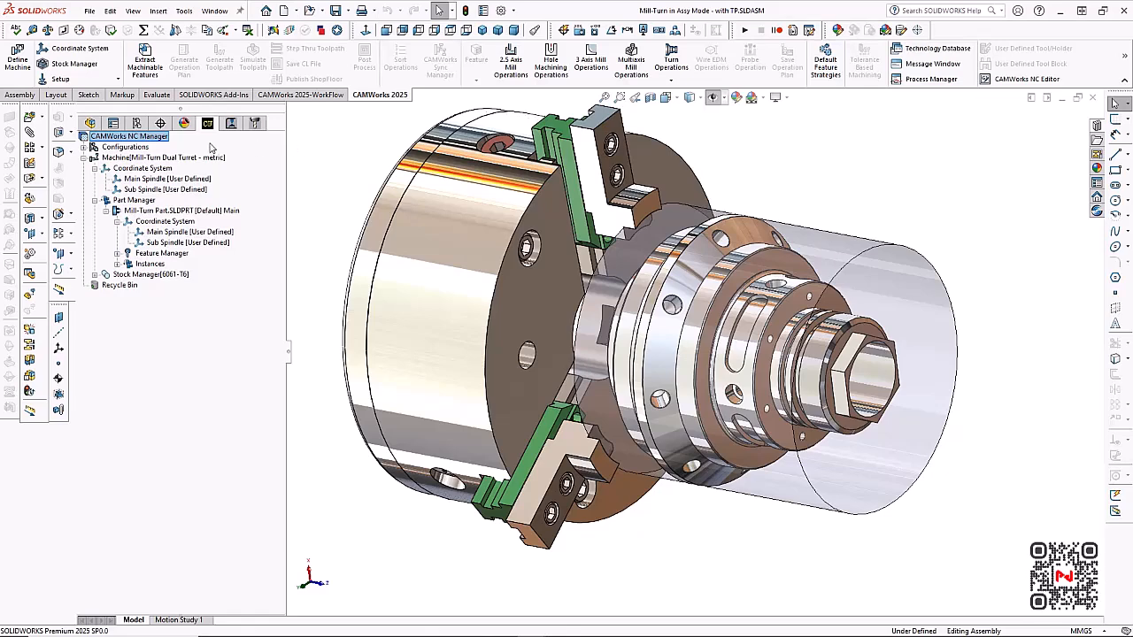
# Review the dual turret mill-turn machine's definition, including its tool crib, post processor and spindle fixture settings
pyautogui.click(196, 158)
pyautogui.doubleClick(196, 158)
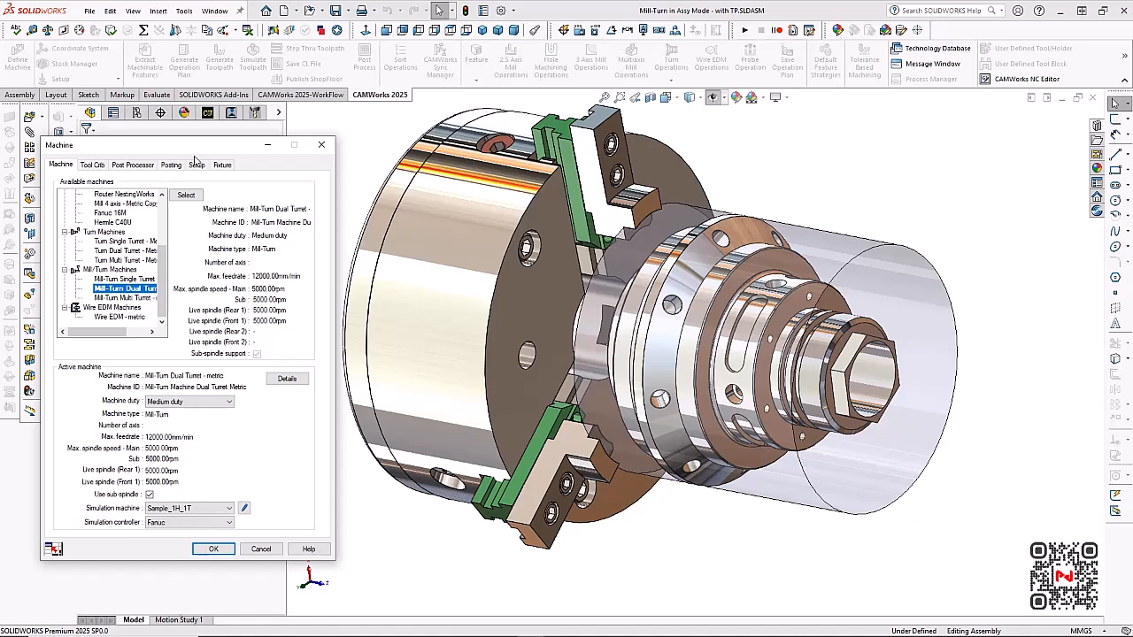
pyautogui.click(94, 165)
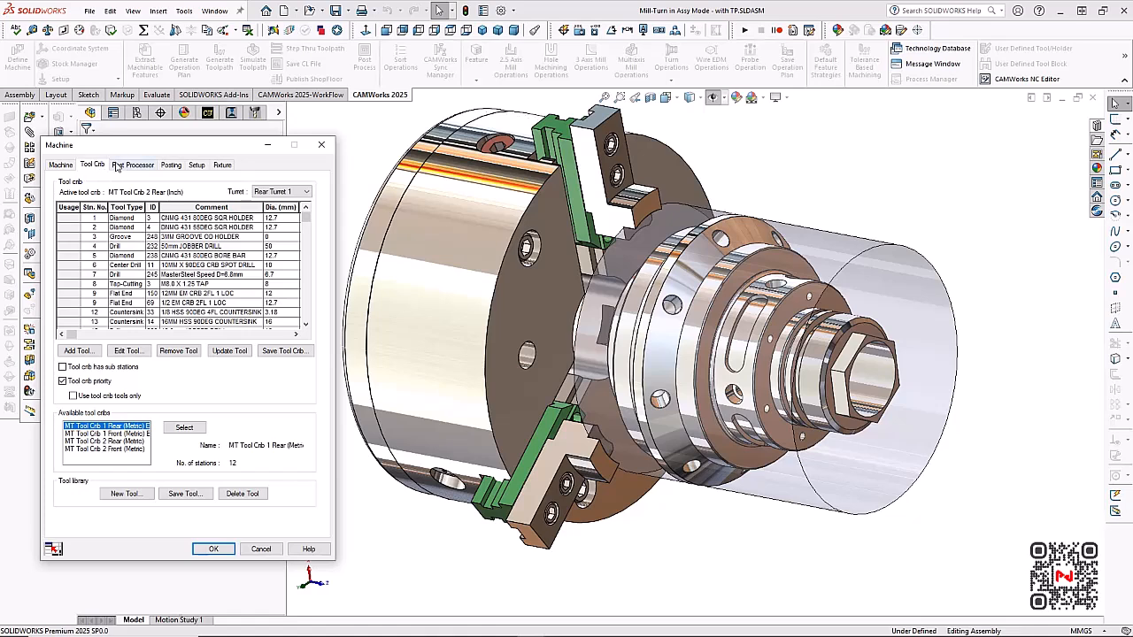
pyautogui.click(118, 166)
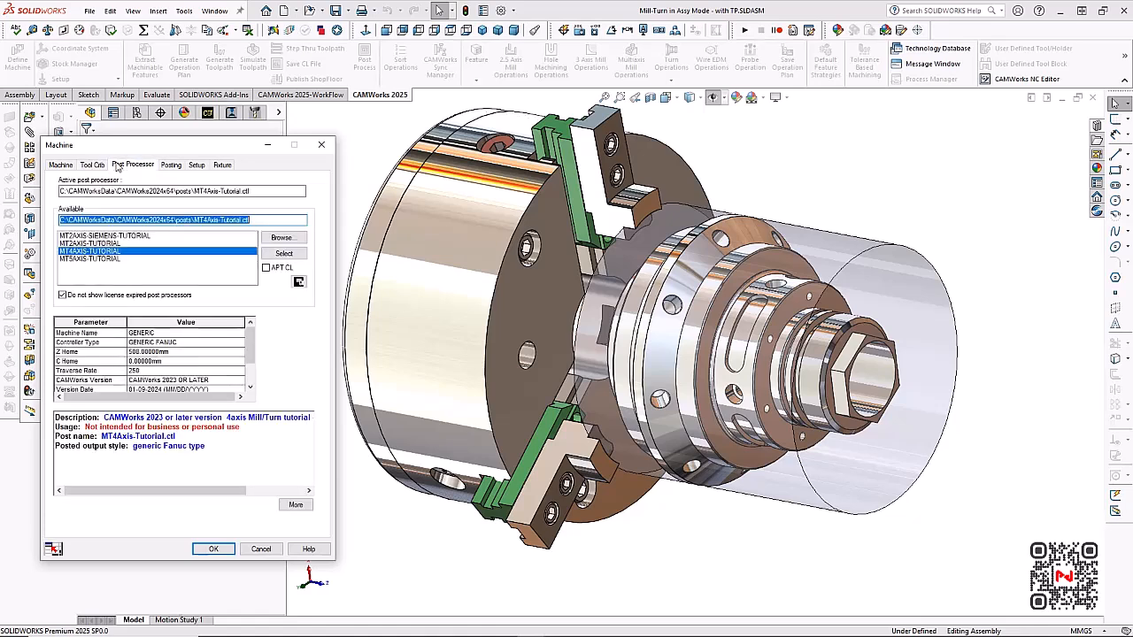
pyautogui.click(222, 165)
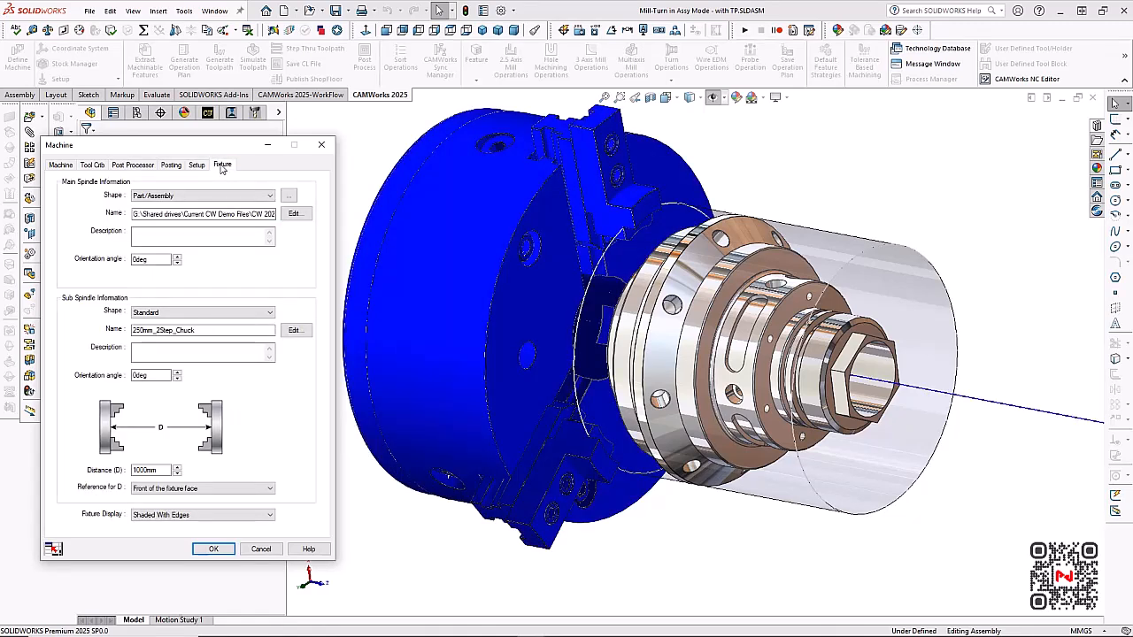
pyautogui.click(225, 549)
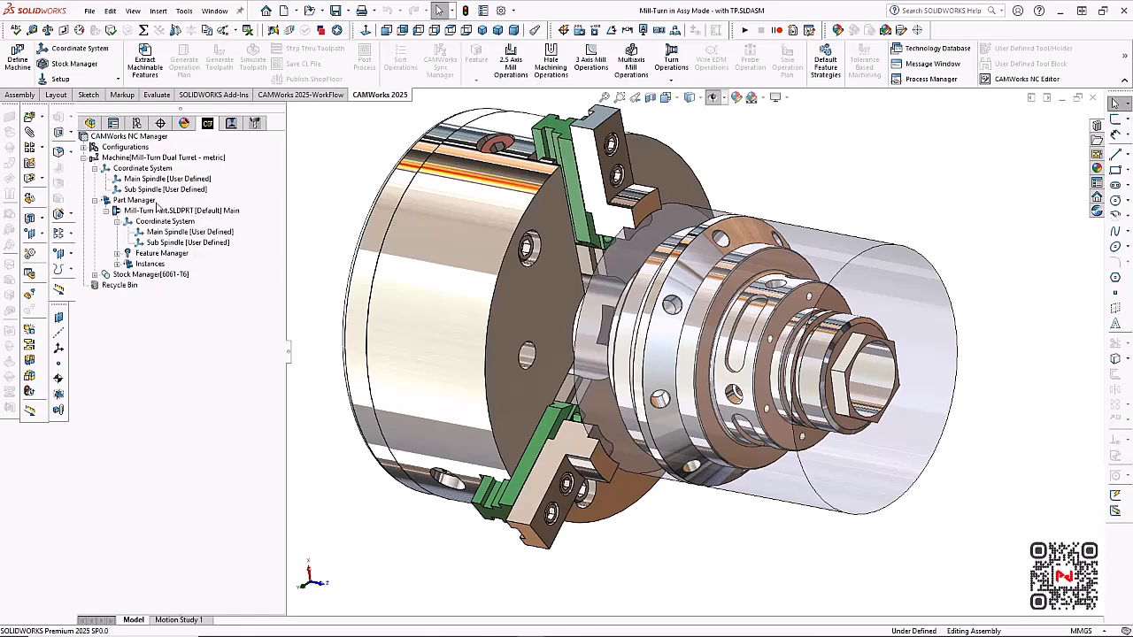
# Review the spindle assignment of the Mill-Turn part and the stock material and stock type definition
pyautogui.doubleClick(155, 203)
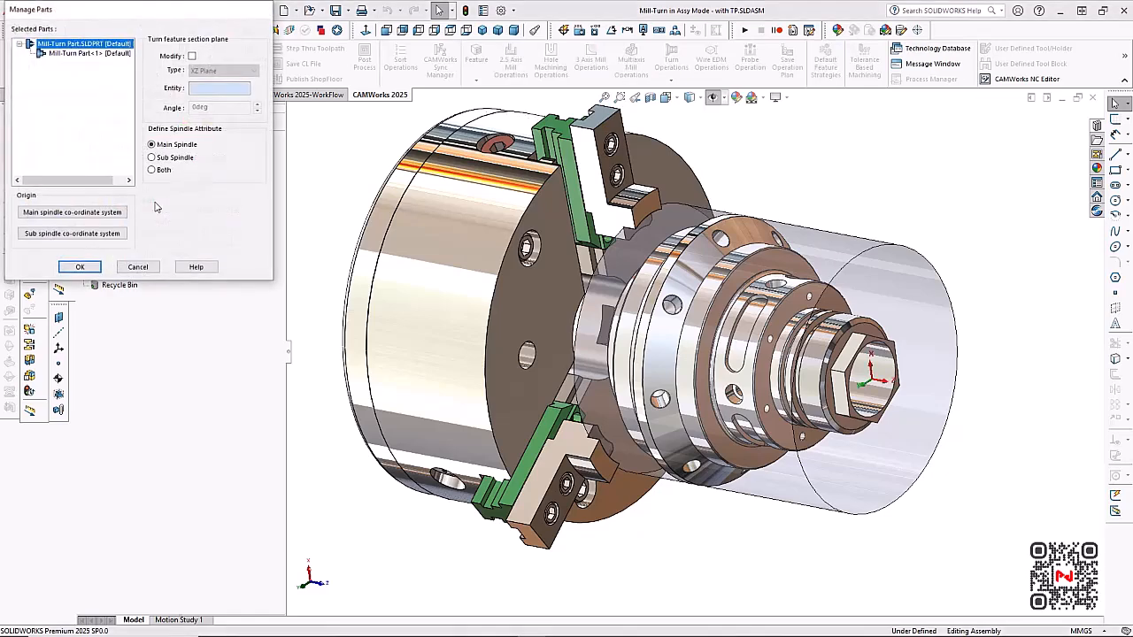
pyautogui.click(693, 336)
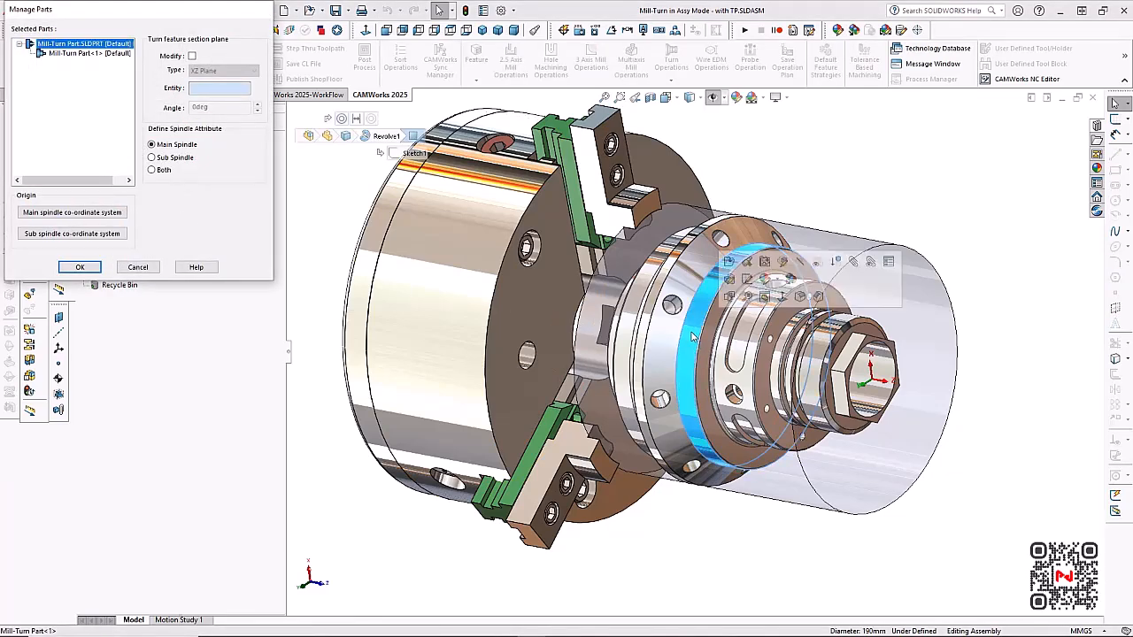
pyautogui.click(80, 268)
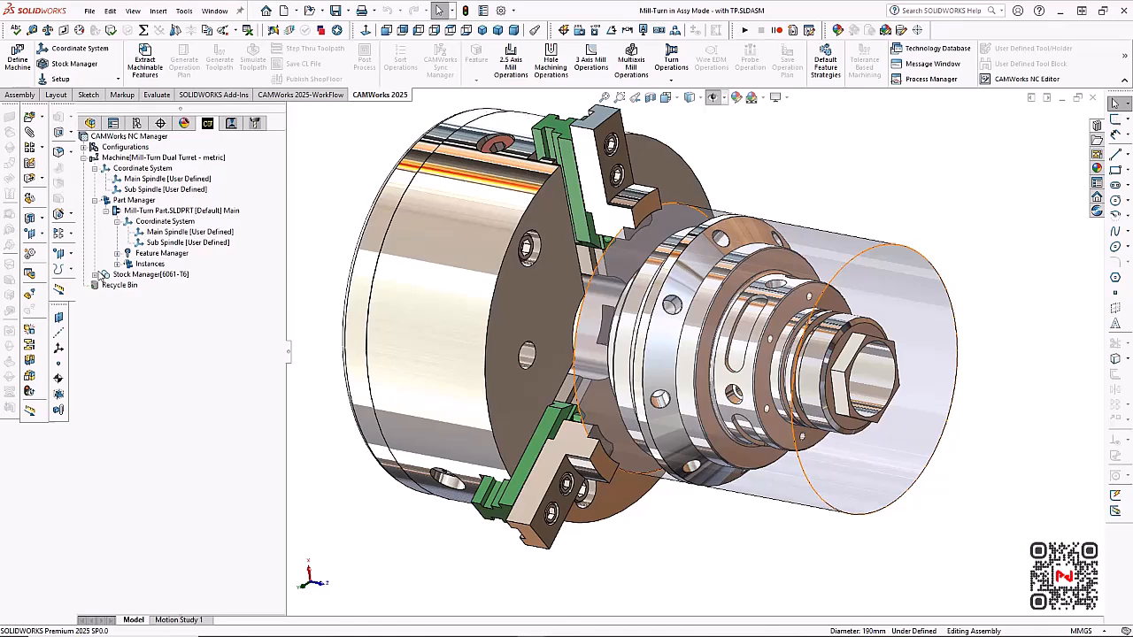
pyautogui.doubleClick(149, 275)
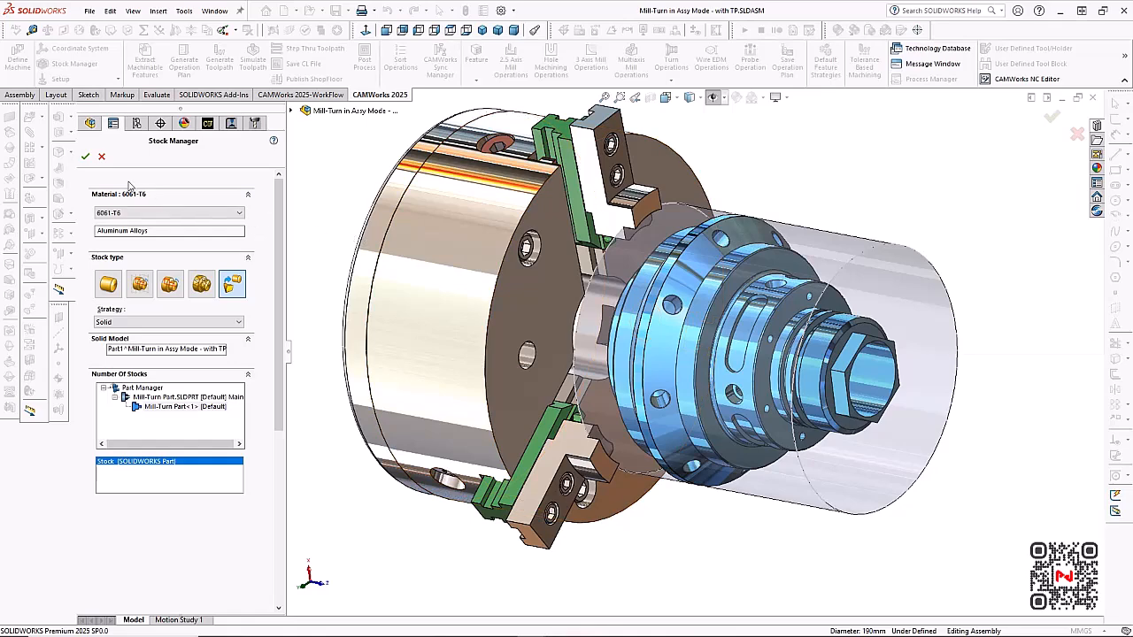
pyautogui.click(83, 156)
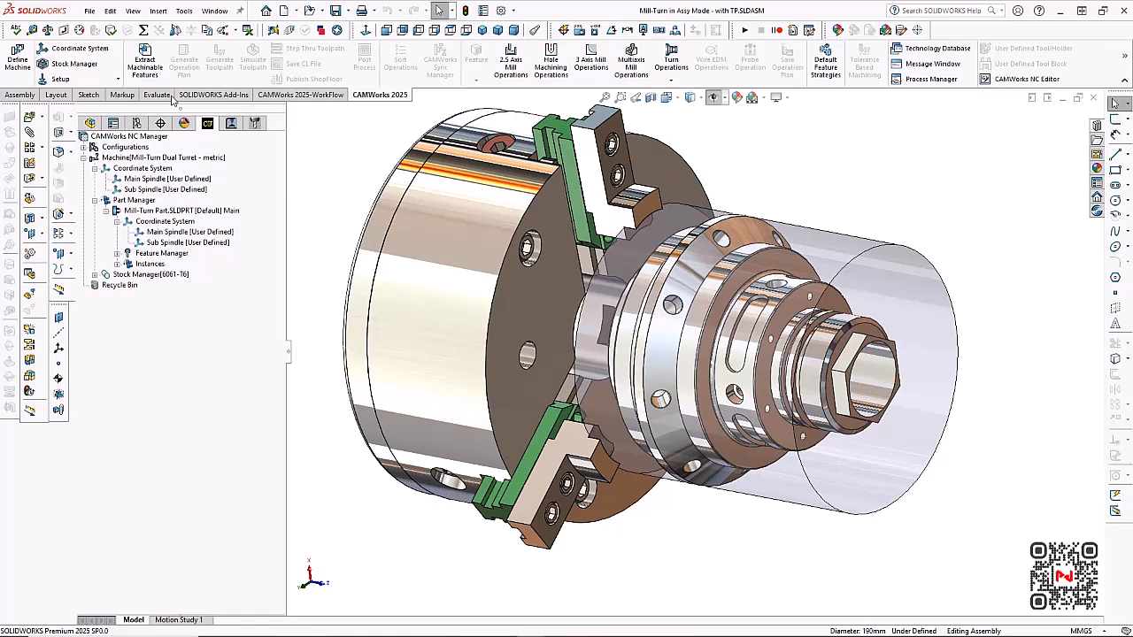
# Extract the machinable features and move Face Feature2 from Turn Setup4 to the end of Turn Setup3
pyautogui.click(144, 62)
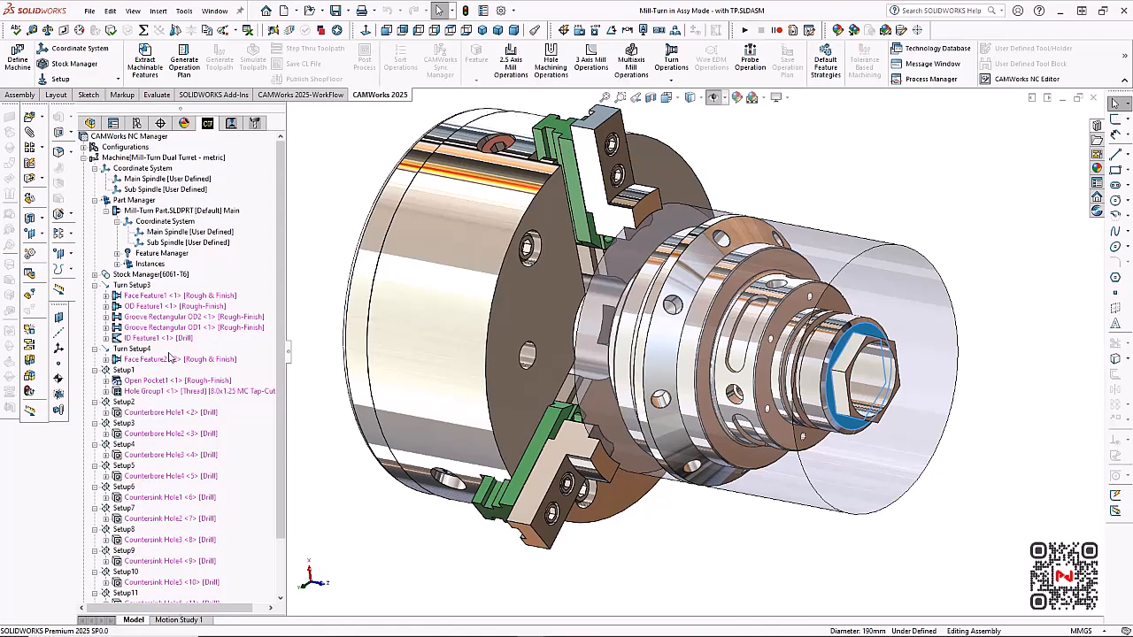
pyautogui.click(166, 361)
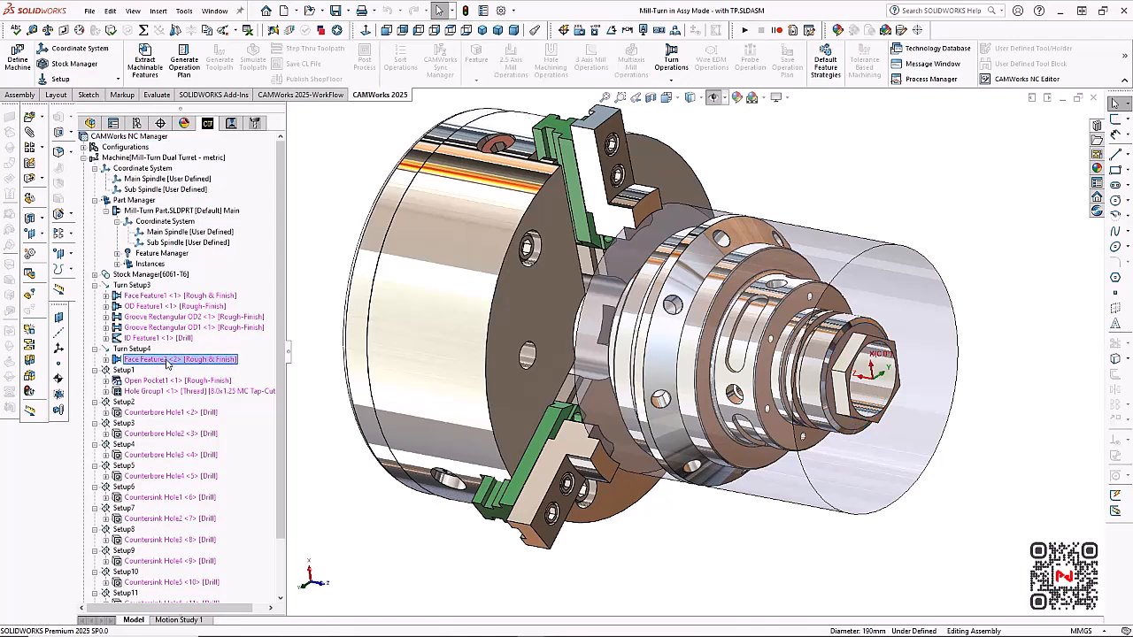
pyautogui.moveTo(167, 361); pyautogui.dragTo(167, 343)
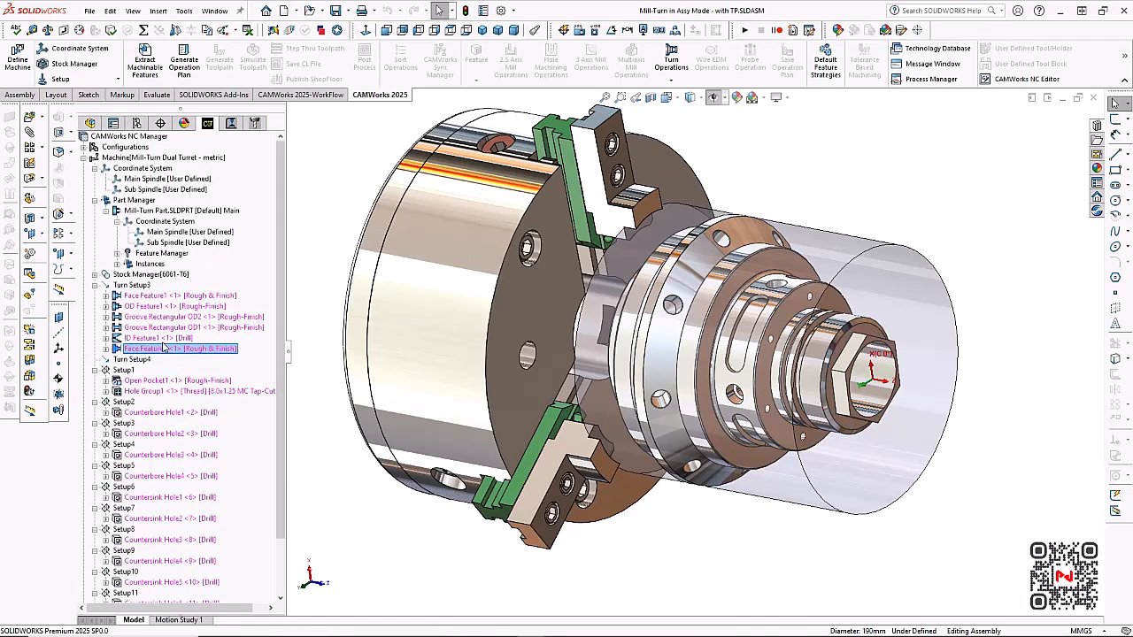
# Delete the emptied Turn Setup4 from the feature tree
pyautogui.rightClick(151, 361)
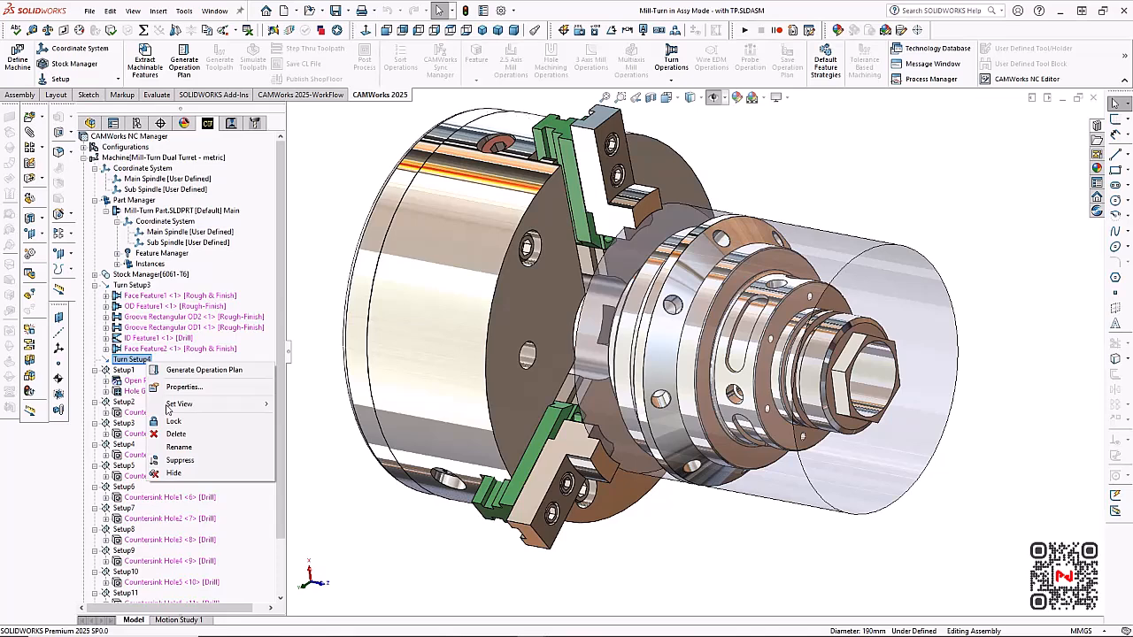
pyautogui.click(176, 434)
pyautogui.click(595, 350)
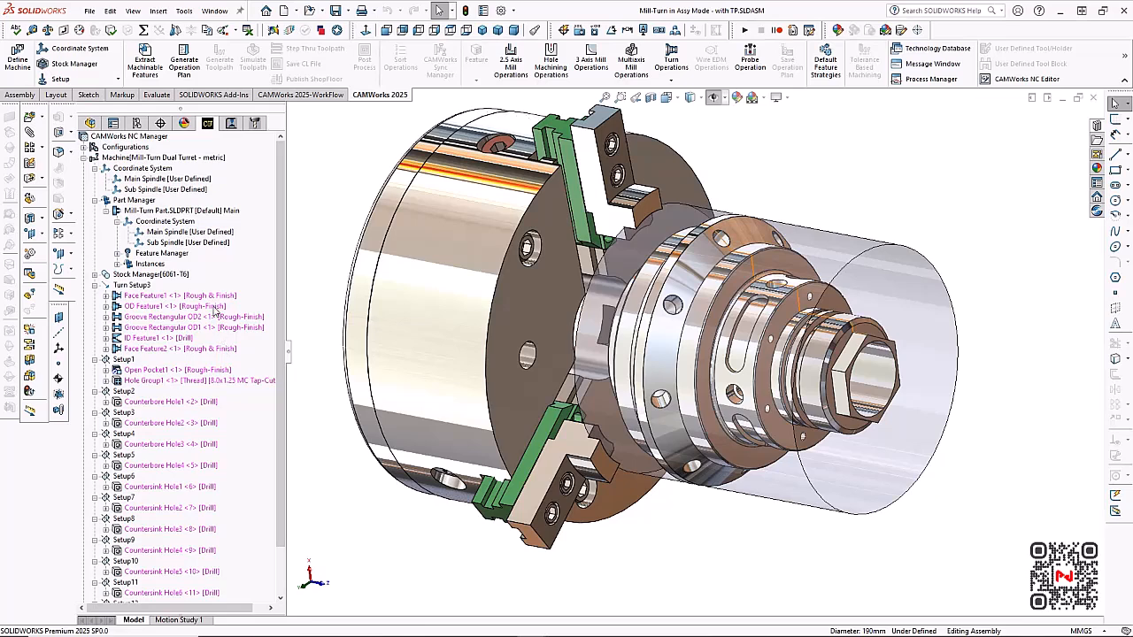
# Set the spindle attribute of OD Feature1 to Both in its profile parameters
pyautogui.rightClick(216, 308)
pyautogui.click(237, 314)
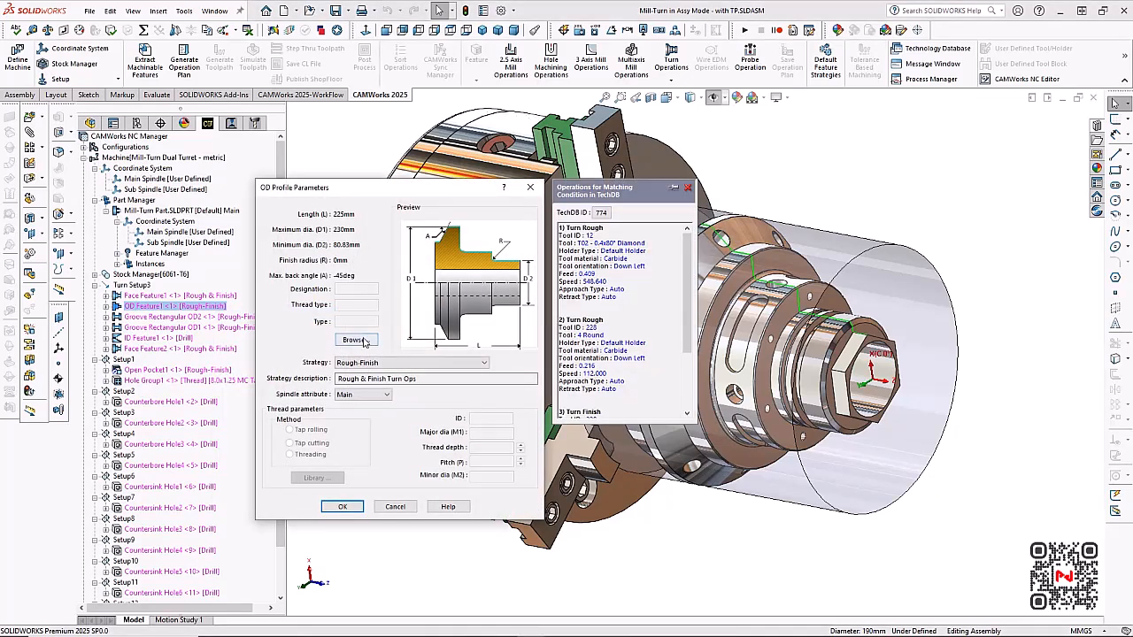
pyautogui.click(359, 394)
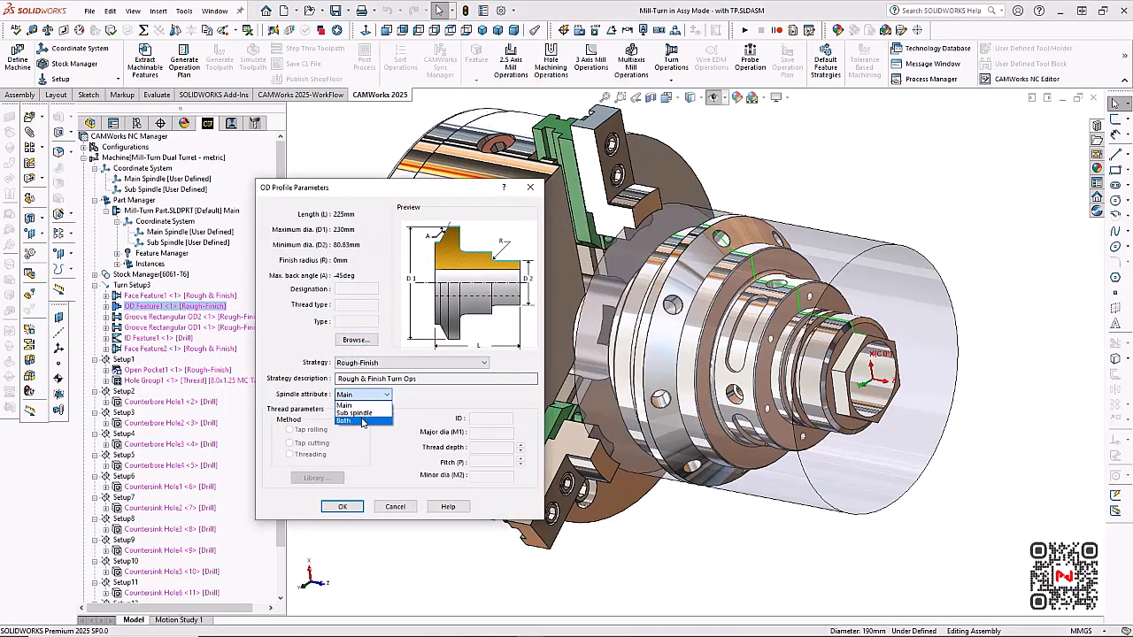
pyautogui.click(363, 421)
pyautogui.click(343, 508)
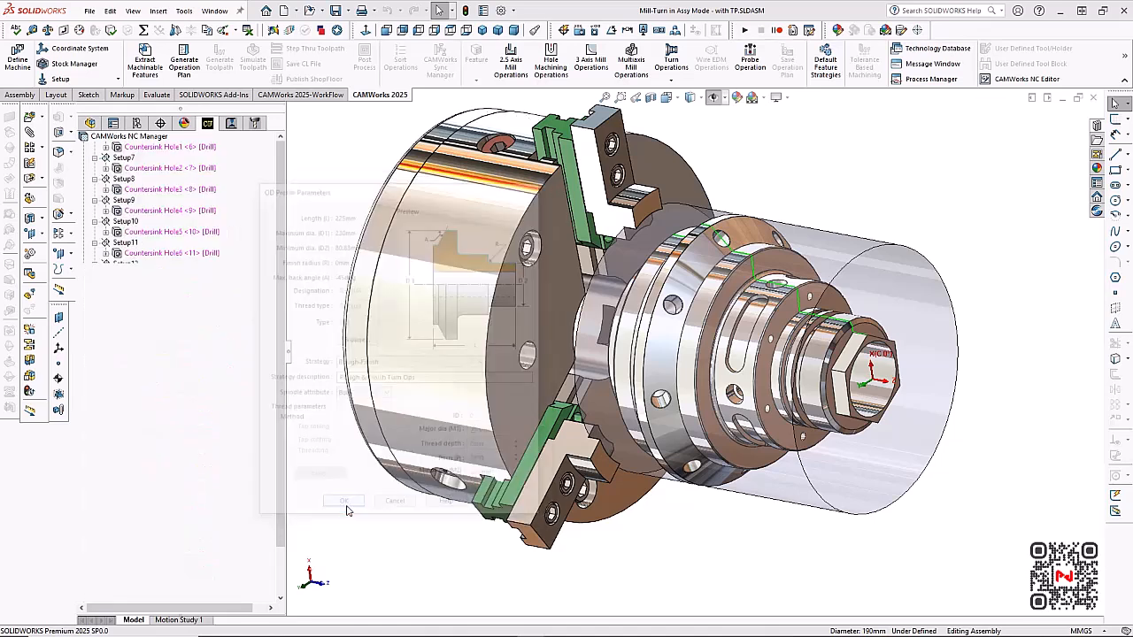
# Set the spindle attribute of ID Feature1 to Both in its profile parameters
pyautogui.rightClick(188, 344)
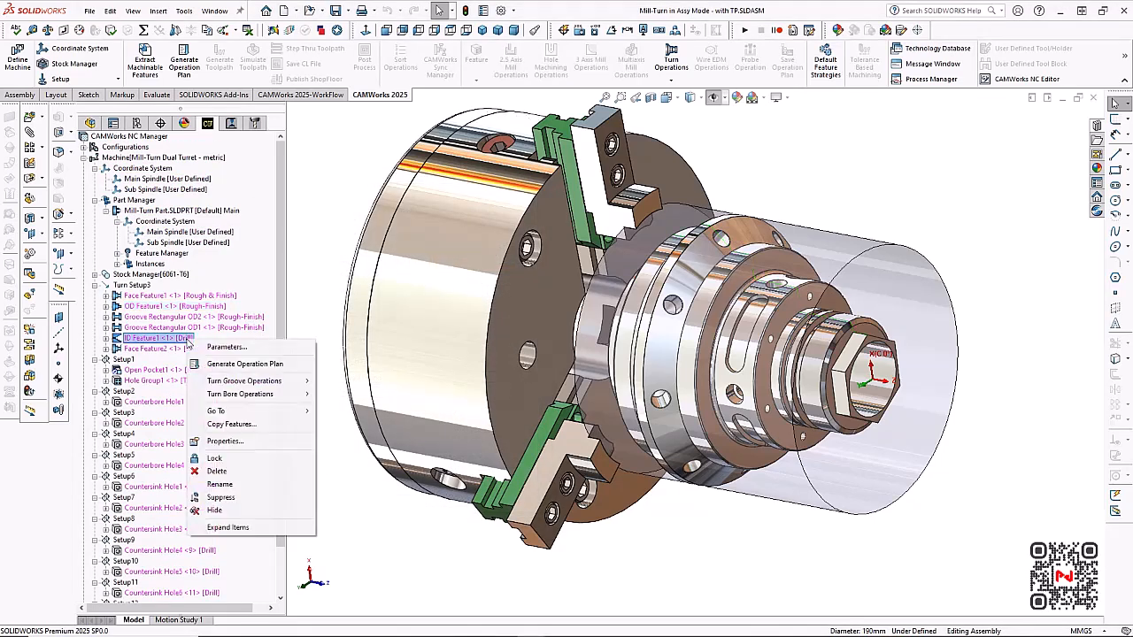
pyautogui.click(221, 352)
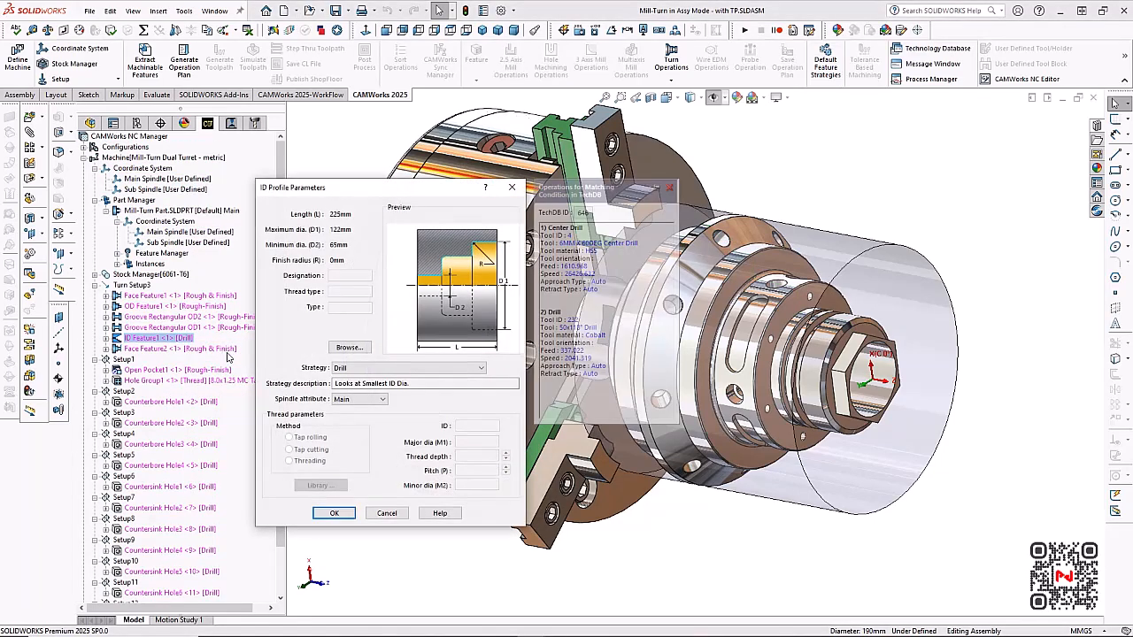
pyautogui.click(370, 400)
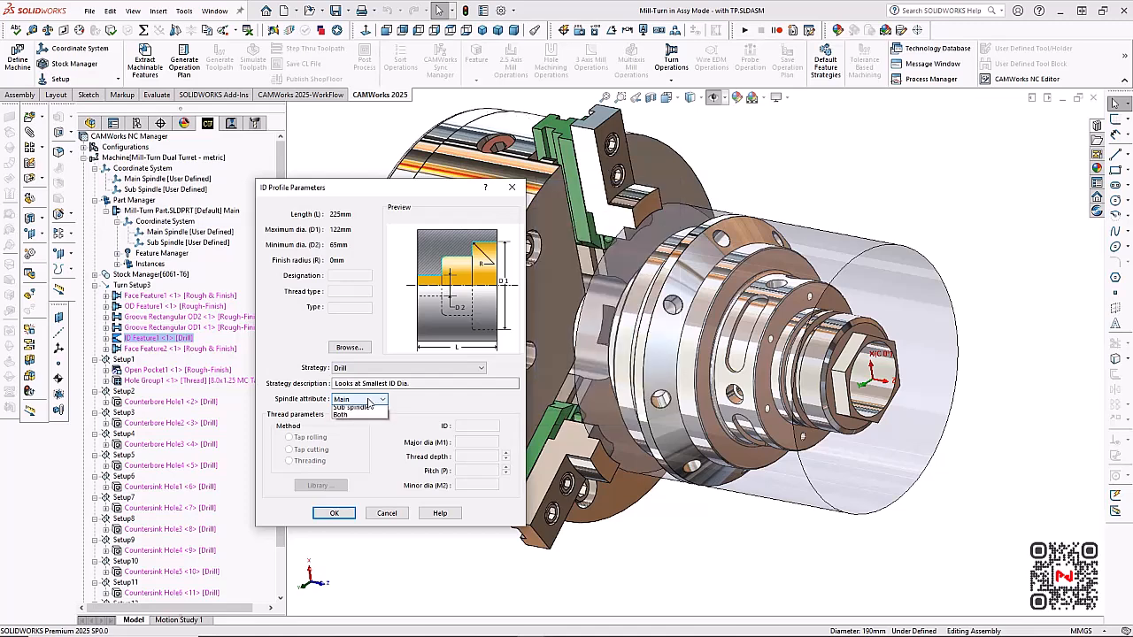
pyautogui.click(359, 426)
pyautogui.click(334, 513)
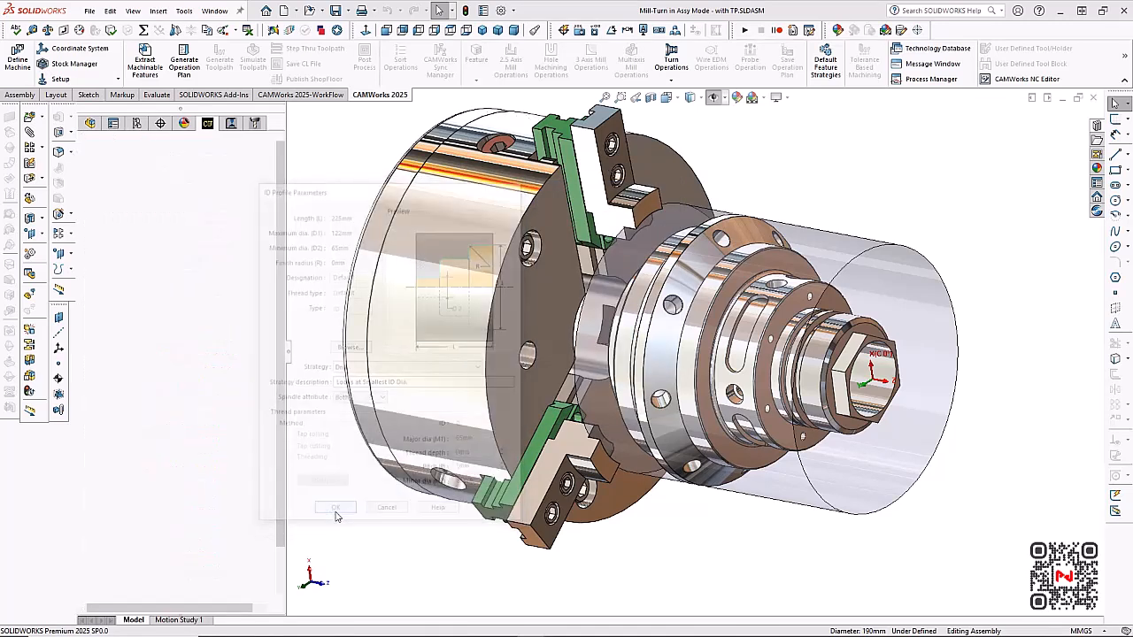
# Set the spindle attribute of Face Feature2 to Sub spindle and reorder it directly below Face Feature1
pyautogui.click(215, 351)
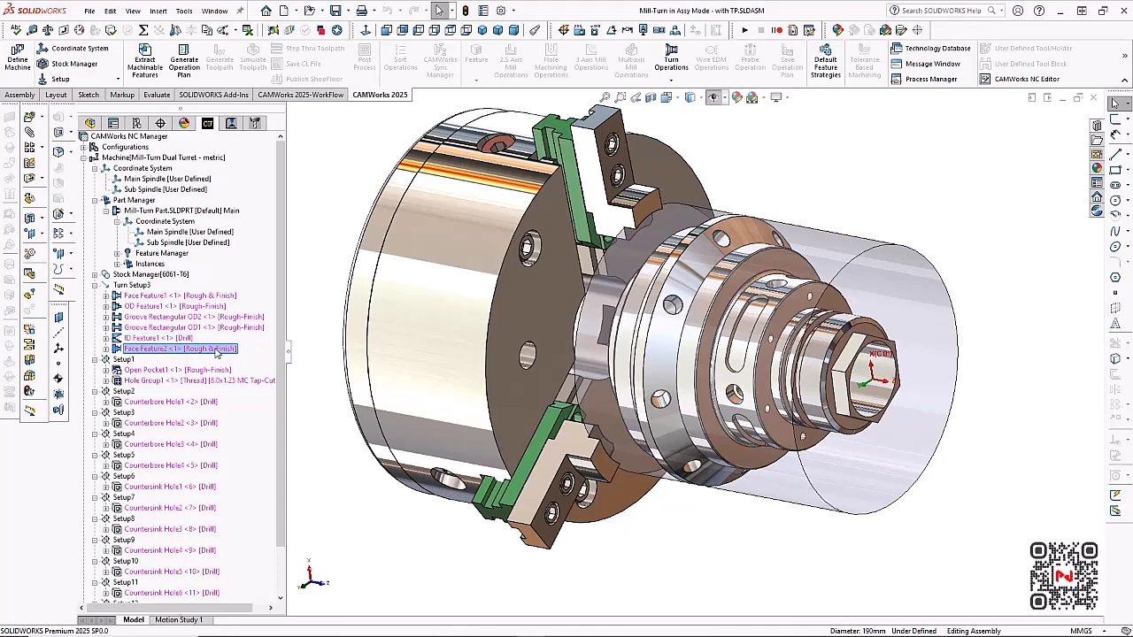
pyautogui.rightClick(215, 350)
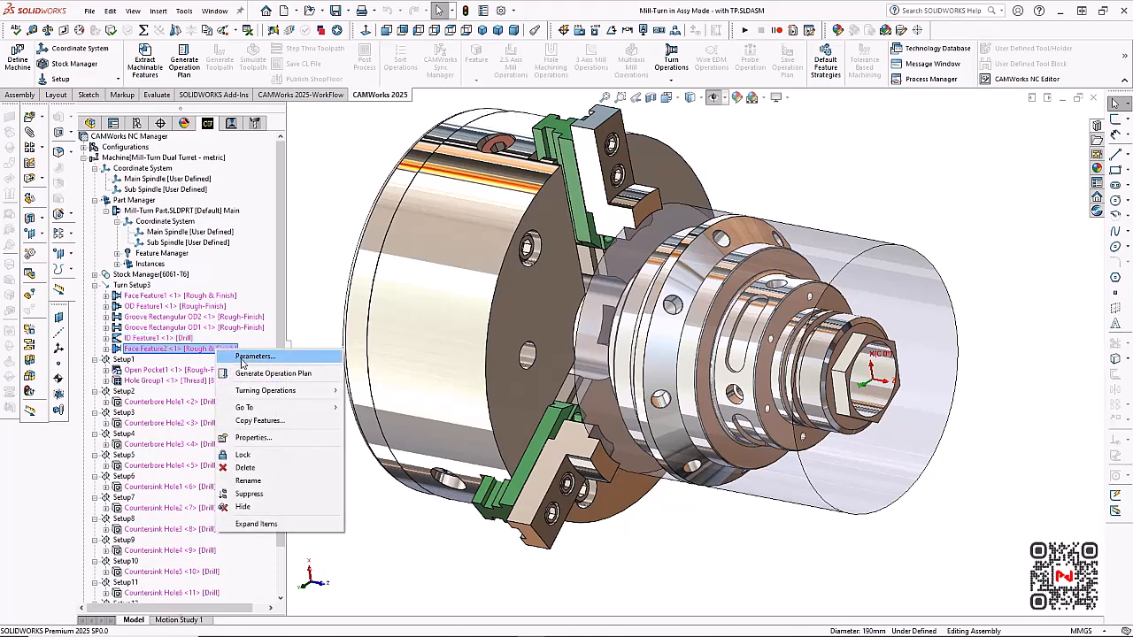
pyautogui.click(245, 361)
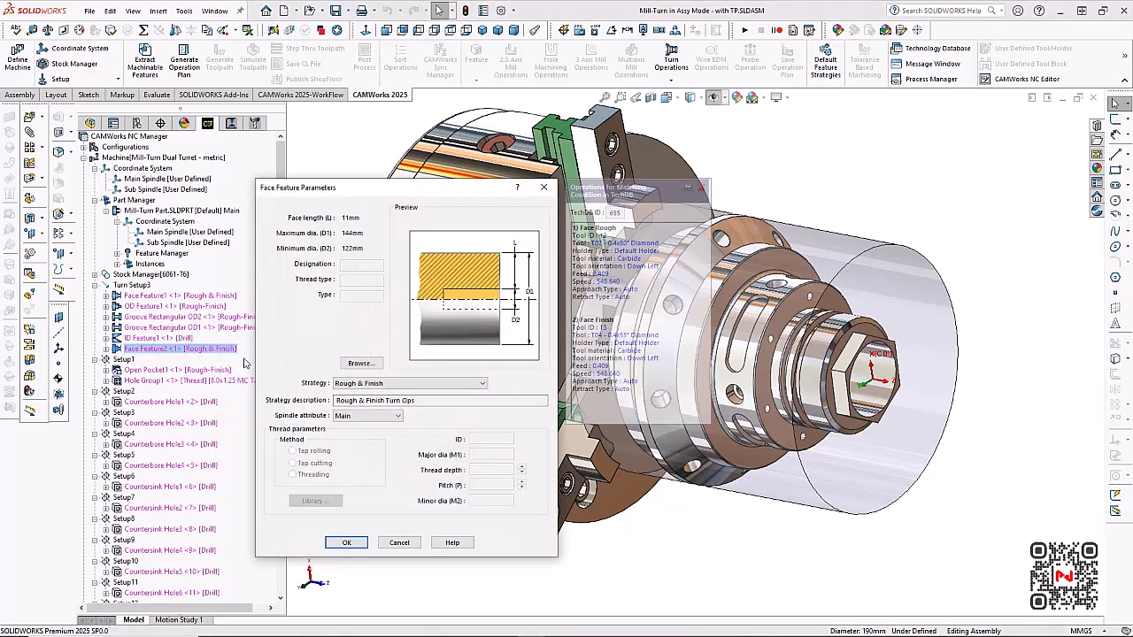
pyautogui.click(367, 415)
pyautogui.click(353, 434)
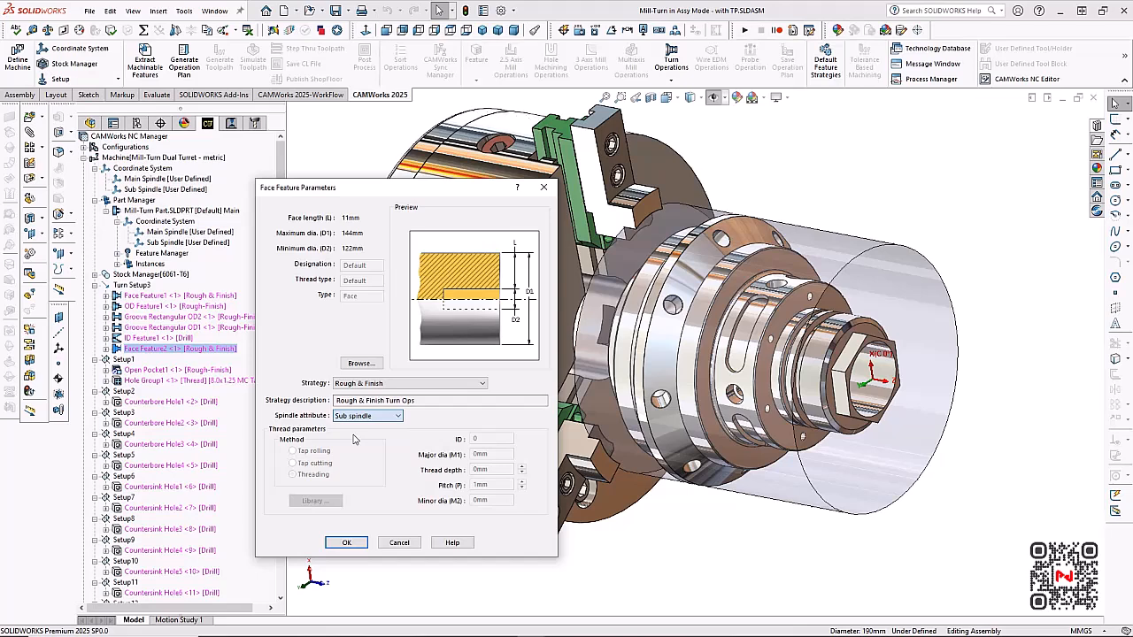
pyautogui.click(346, 542)
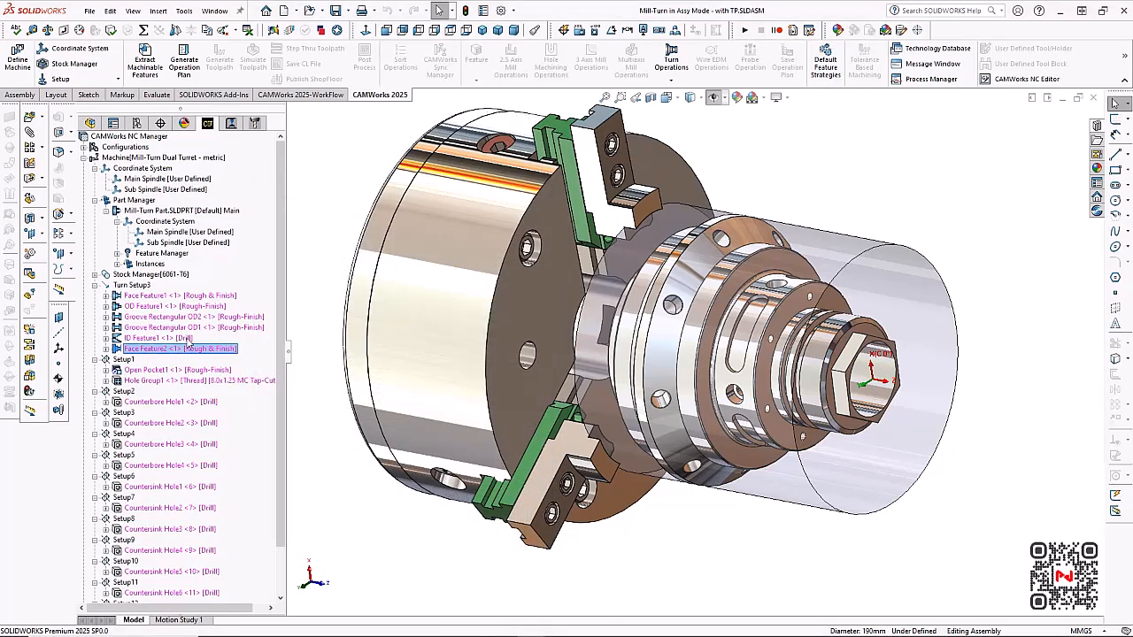
pyautogui.click(212, 296)
pyautogui.moveTo(213, 295); pyautogui.dragTo(212, 297)
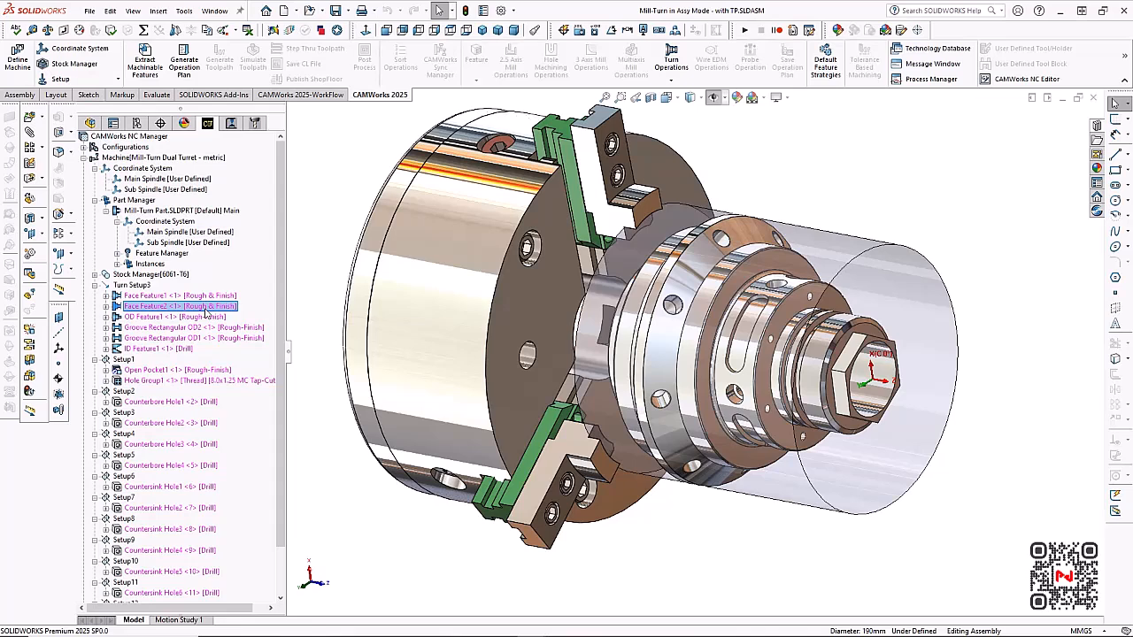
# Generate the operation plan for all extracted features and generate the toolpaths for its operations
pyautogui.click(188, 72)
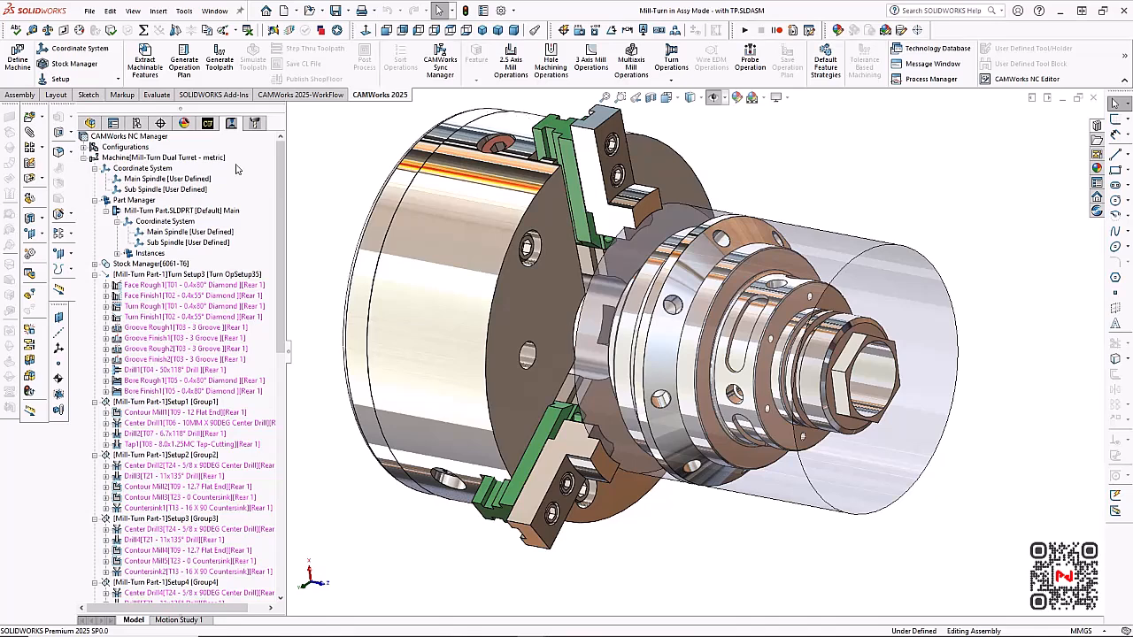
pyautogui.click(227, 69)
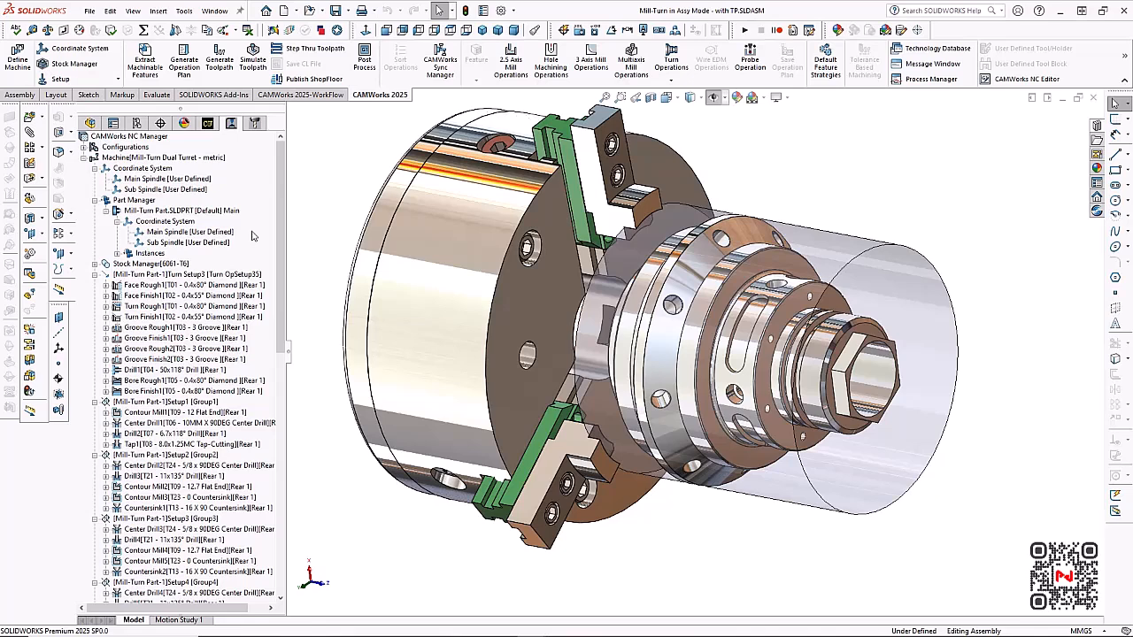
# Insert a sub spindle operation after Countersink12 using the Standard transfer template
pyautogui.moveTo(281, 270); pyautogui.dragTo(277, 502)
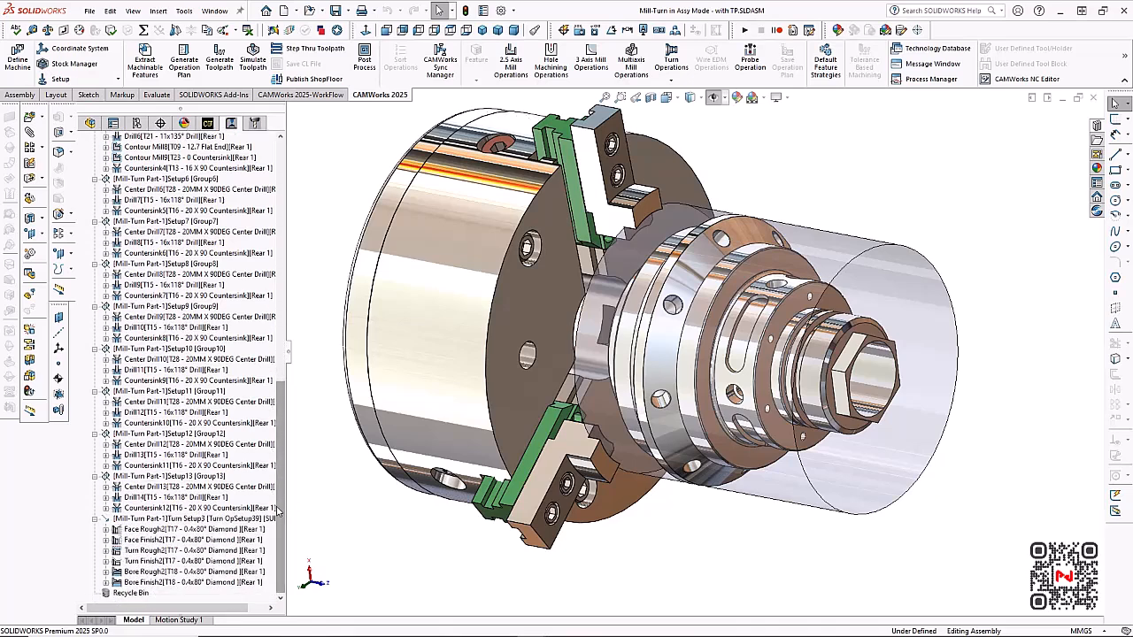
pyautogui.rightClick(186, 510)
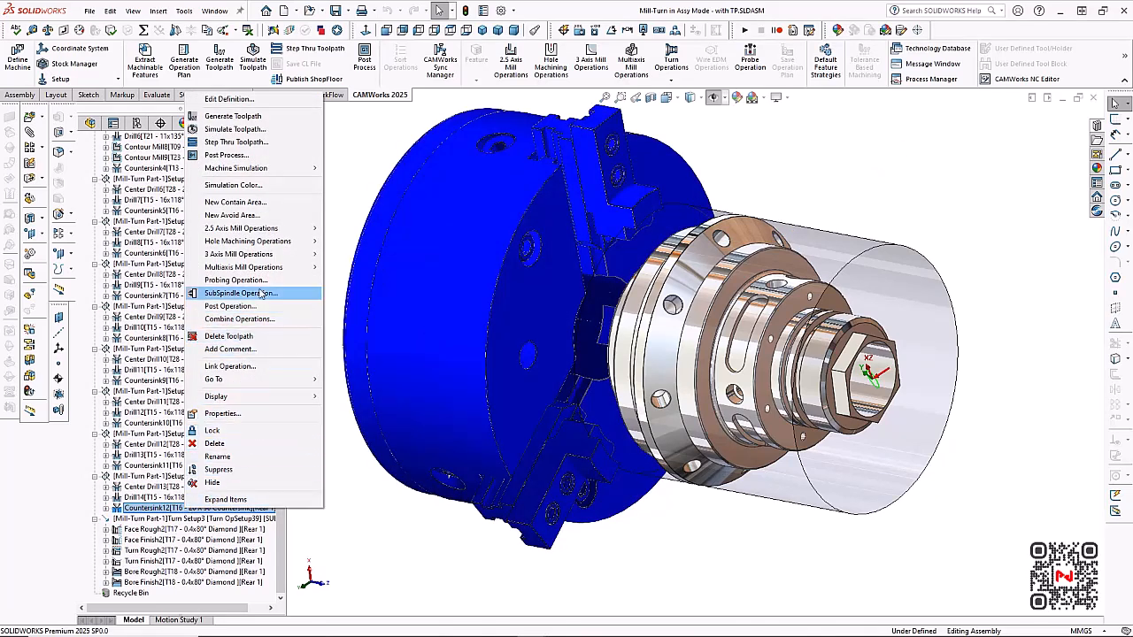
pyautogui.click(261, 294)
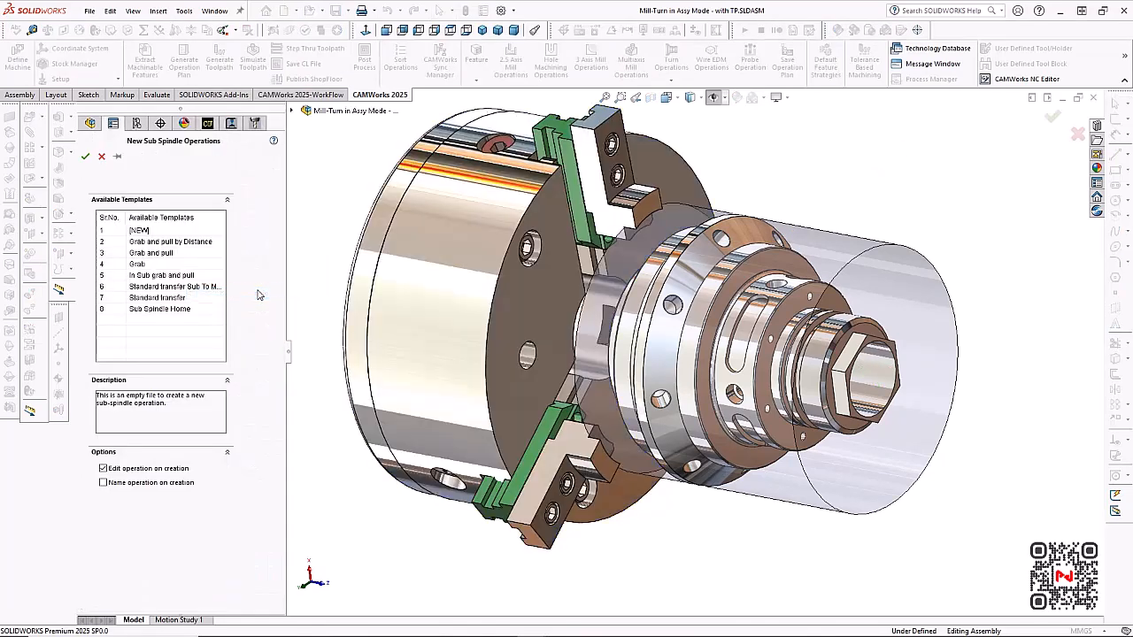
pyautogui.doubleClick(181, 307)
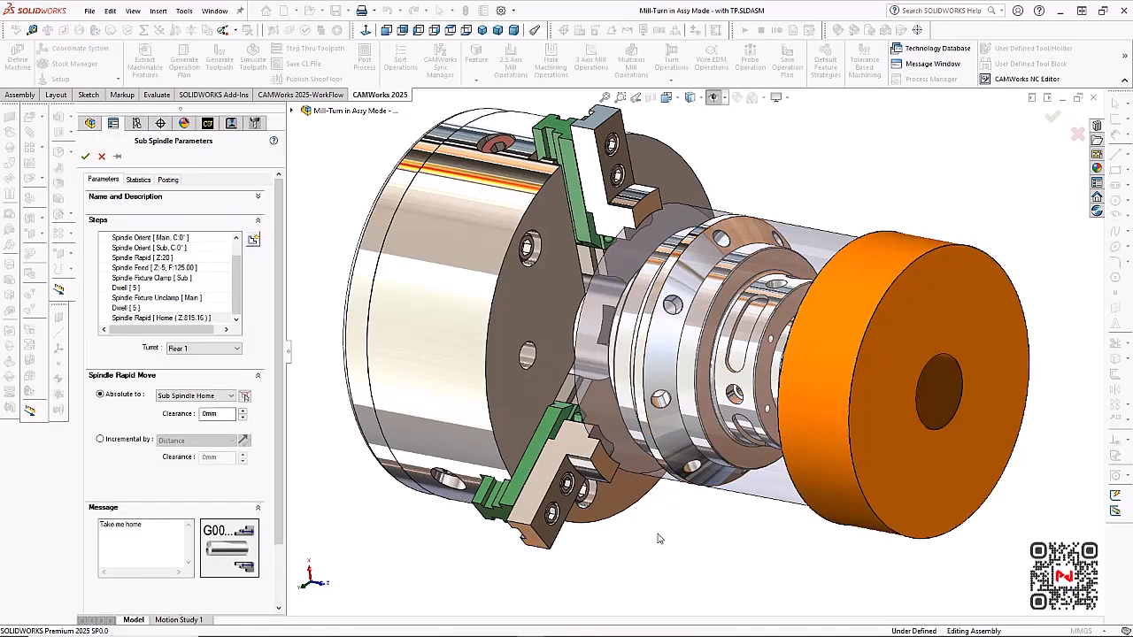
# Set the clearance of the transfer's Spindle Feed move to 0 mm relative to the front face of the part
pyautogui.moveTo(657, 538); pyautogui.dragTo(709, 492, button='middle')
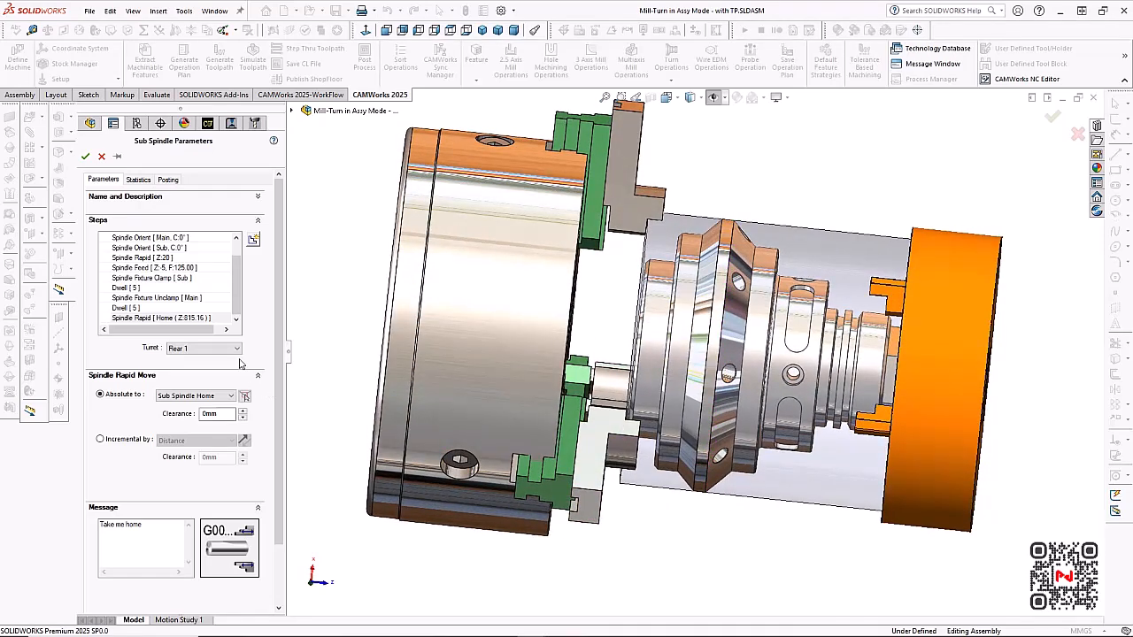
pyautogui.click(178, 238)
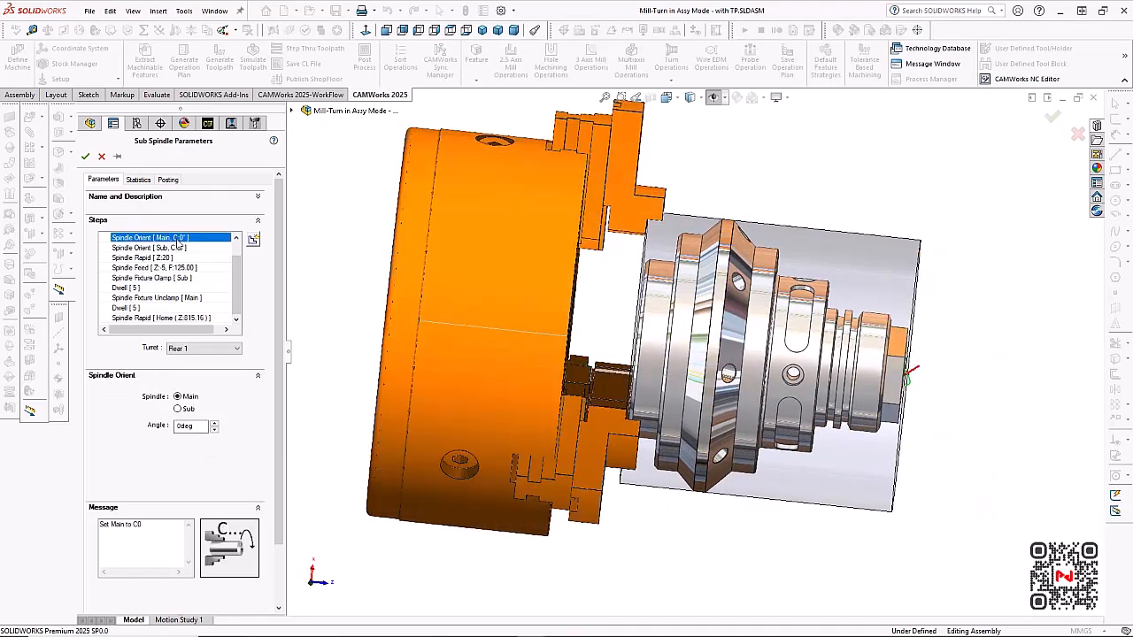
pyautogui.click(178, 247)
pyautogui.press('Down')
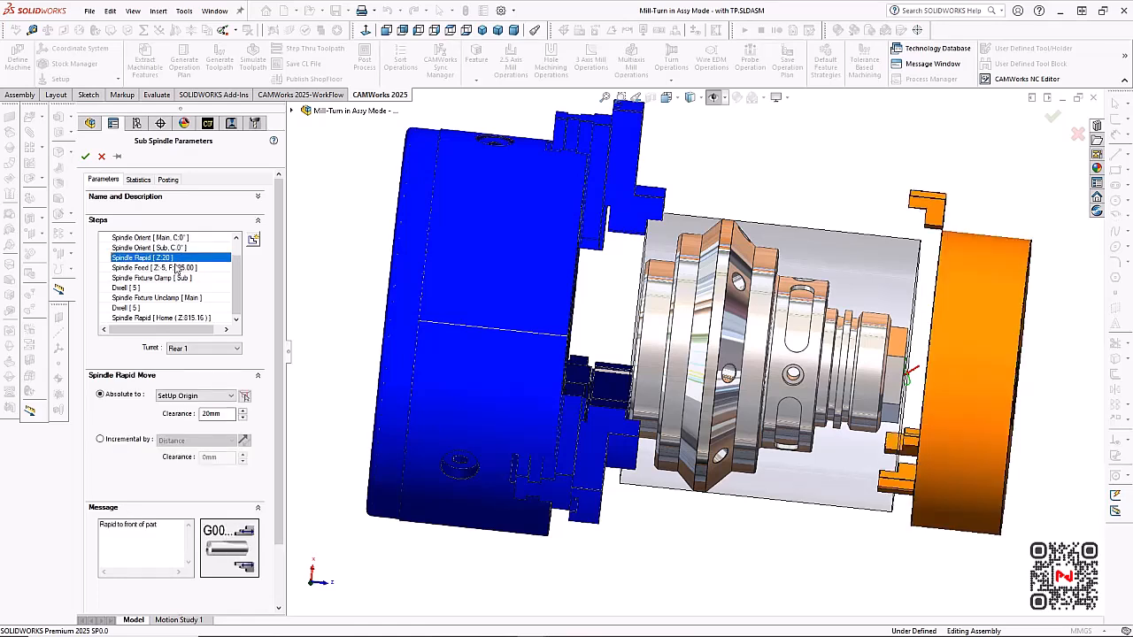
pyautogui.click(178, 267)
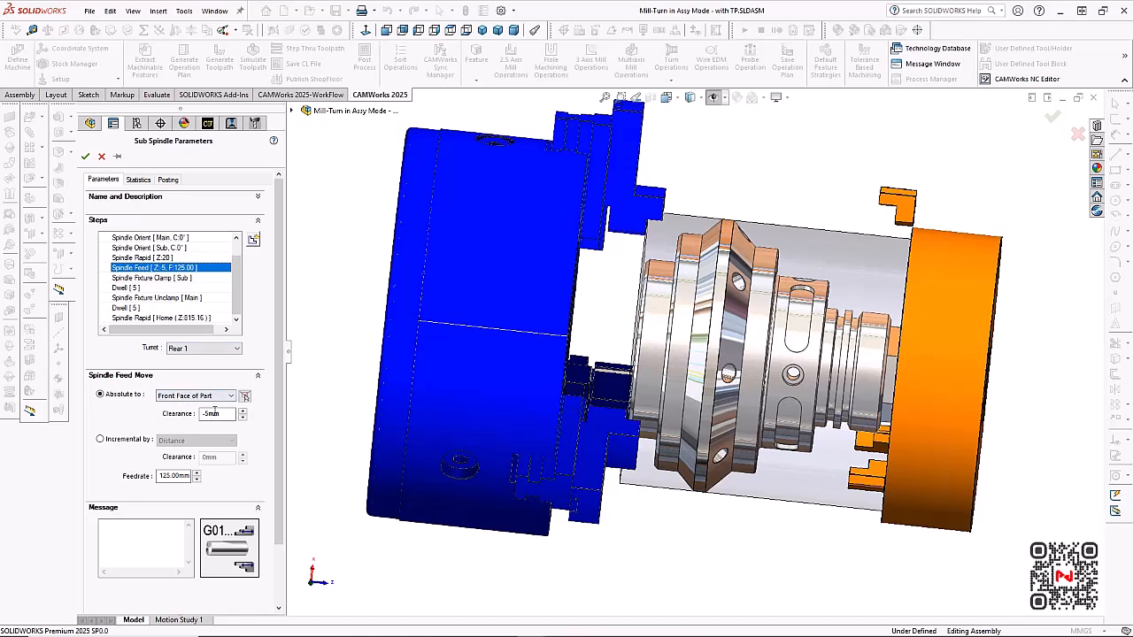
pyautogui.write('0')
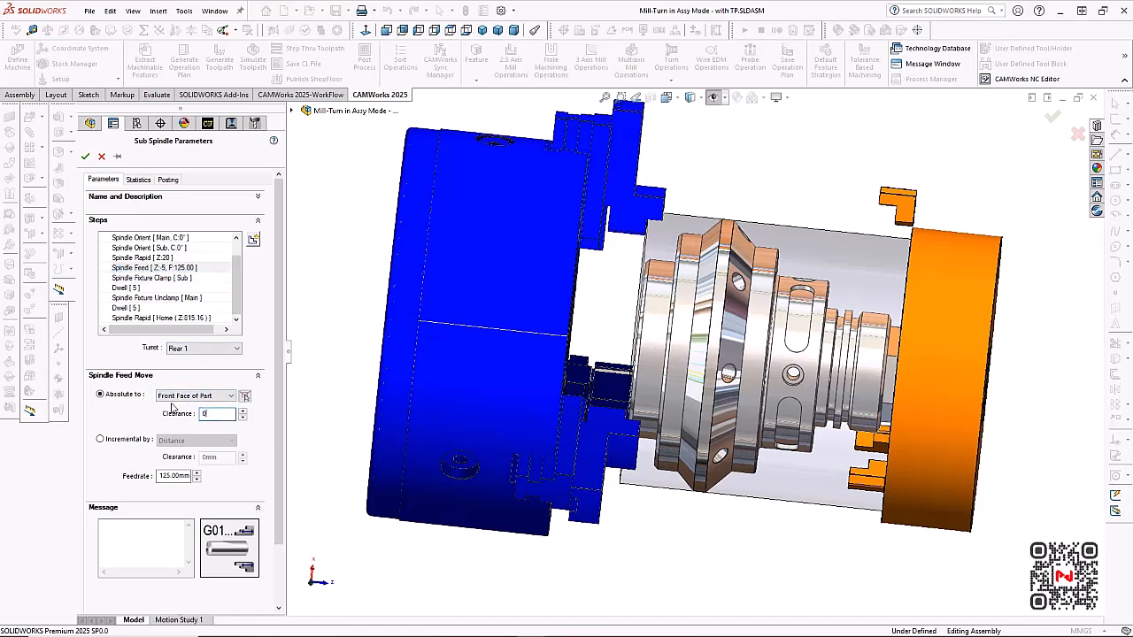
pyautogui.press('Tab')
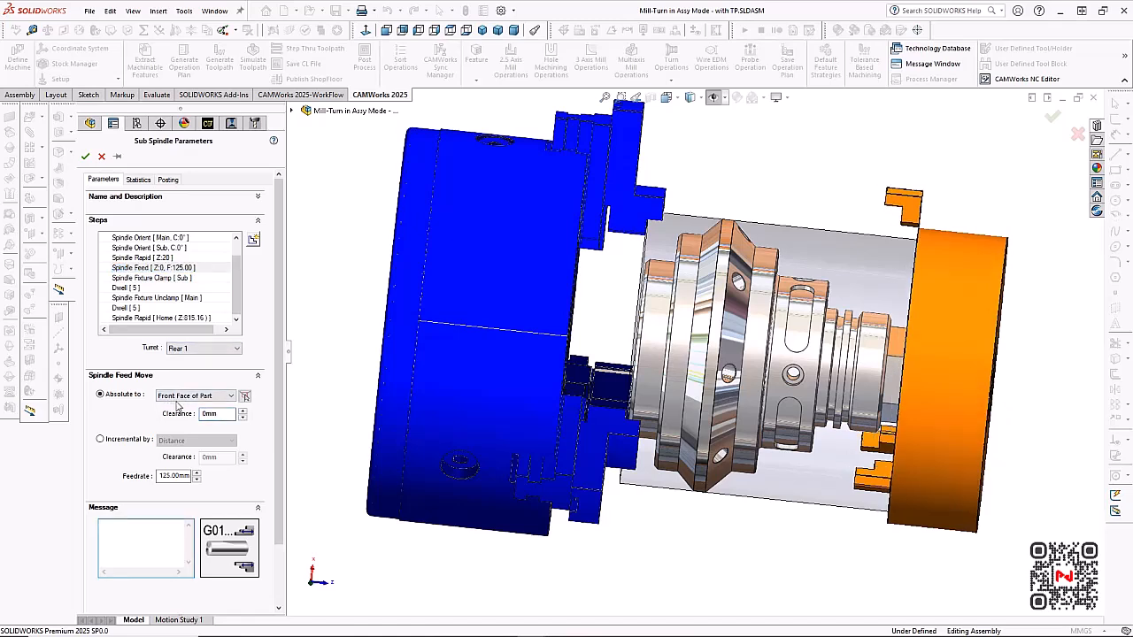
# Check the transfer's remaining clamp, dwell, unclamp and home moves, and accept the sub spindle operation
pyautogui.click(185, 279)
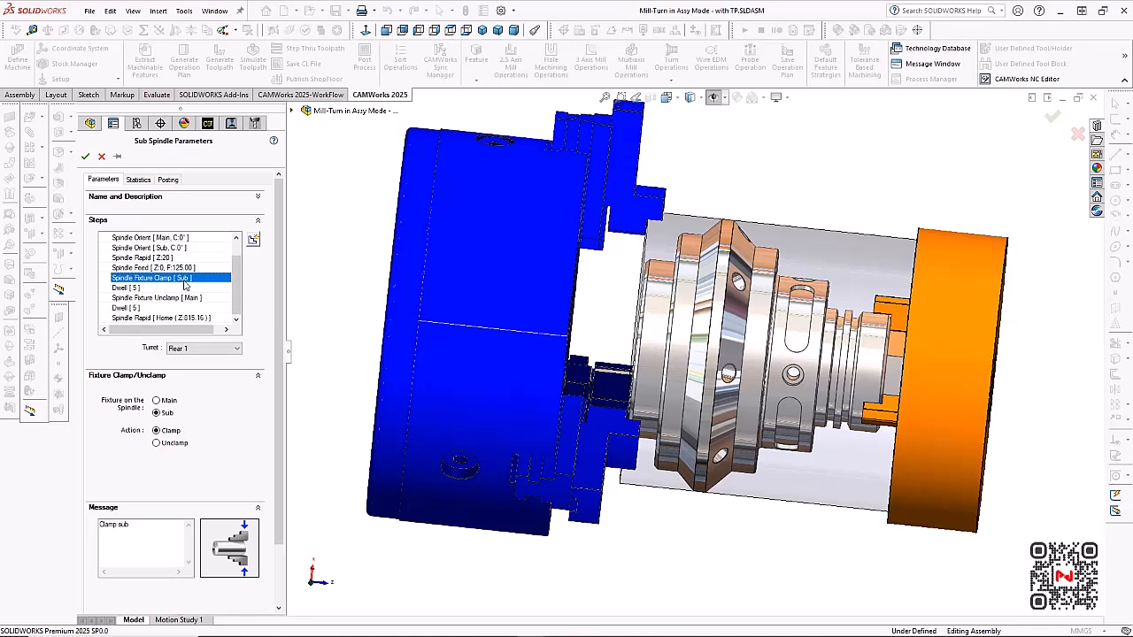
pyautogui.click(168, 287)
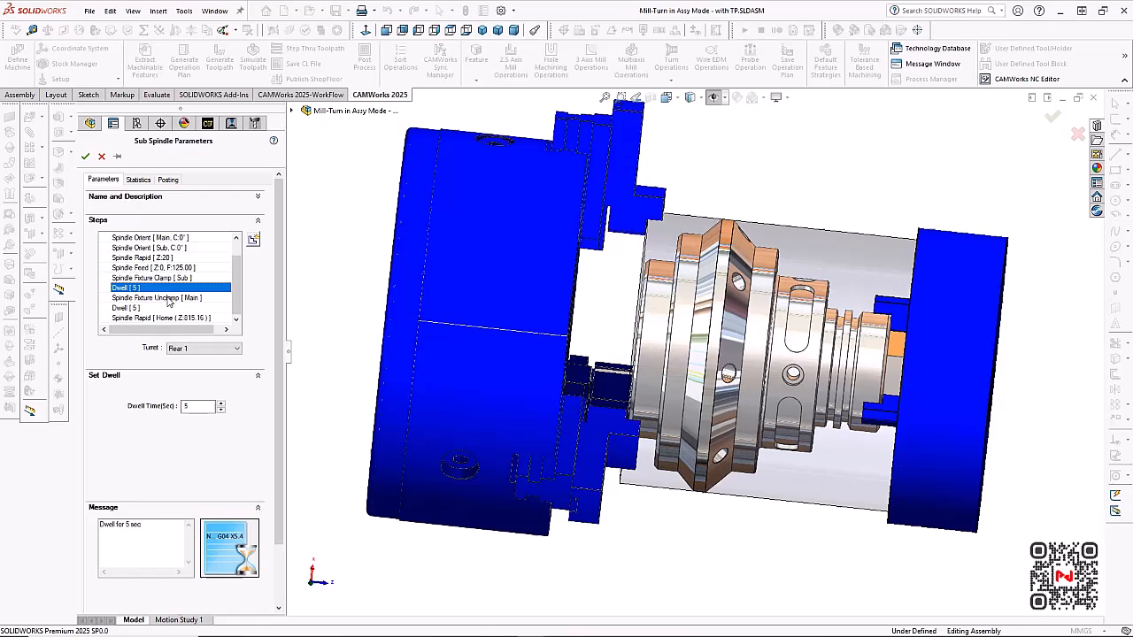
pyautogui.click(169, 298)
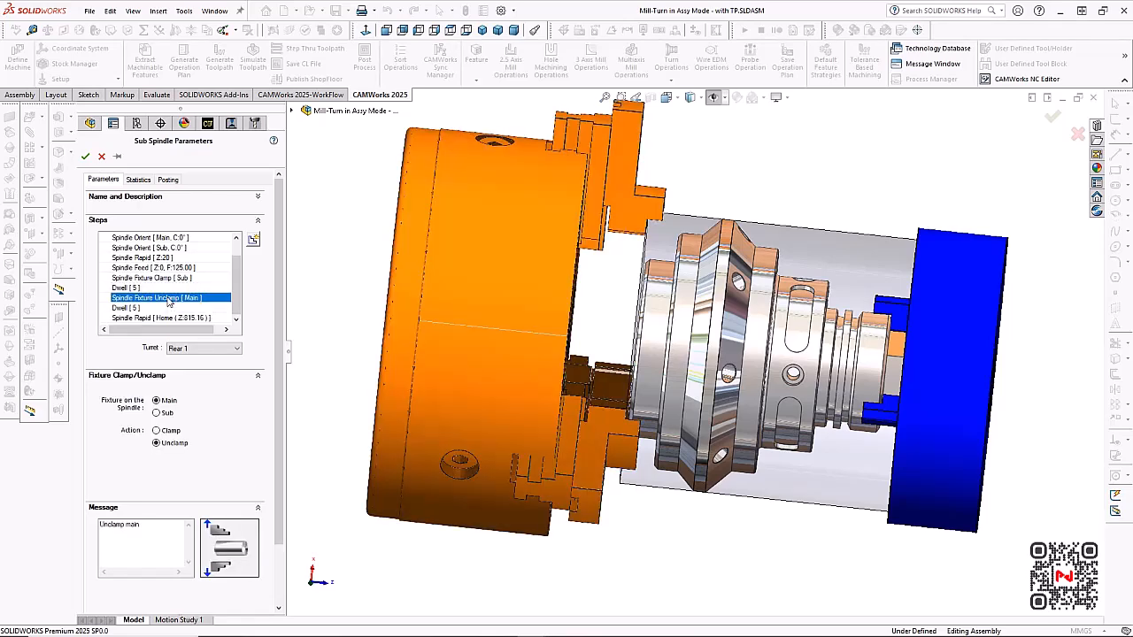
pyautogui.click(166, 308)
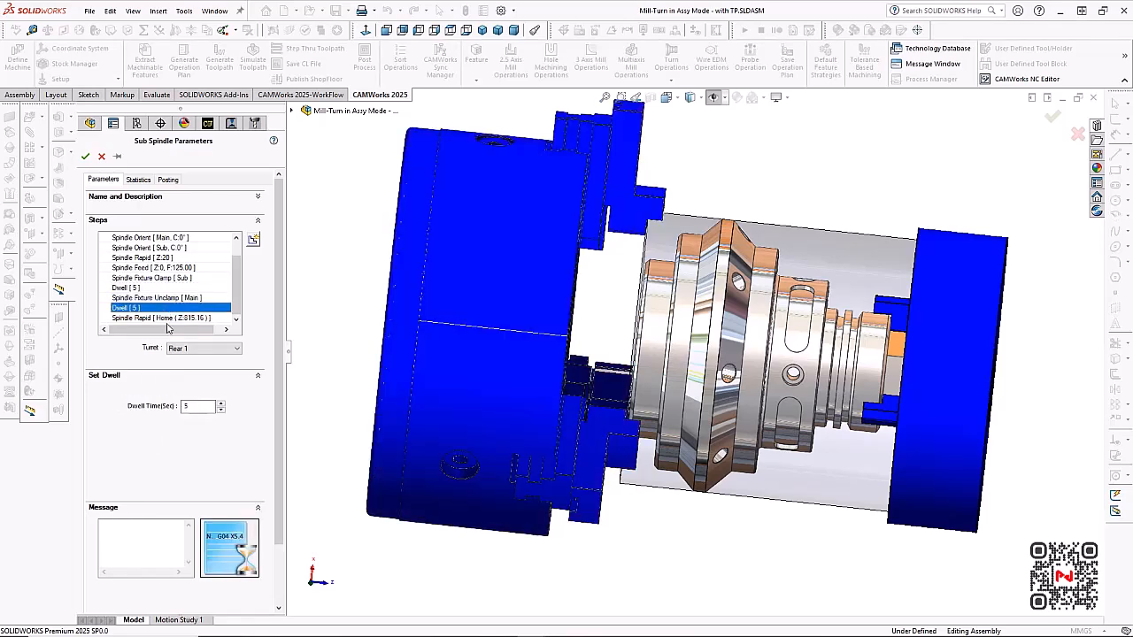
pyautogui.click(175, 318)
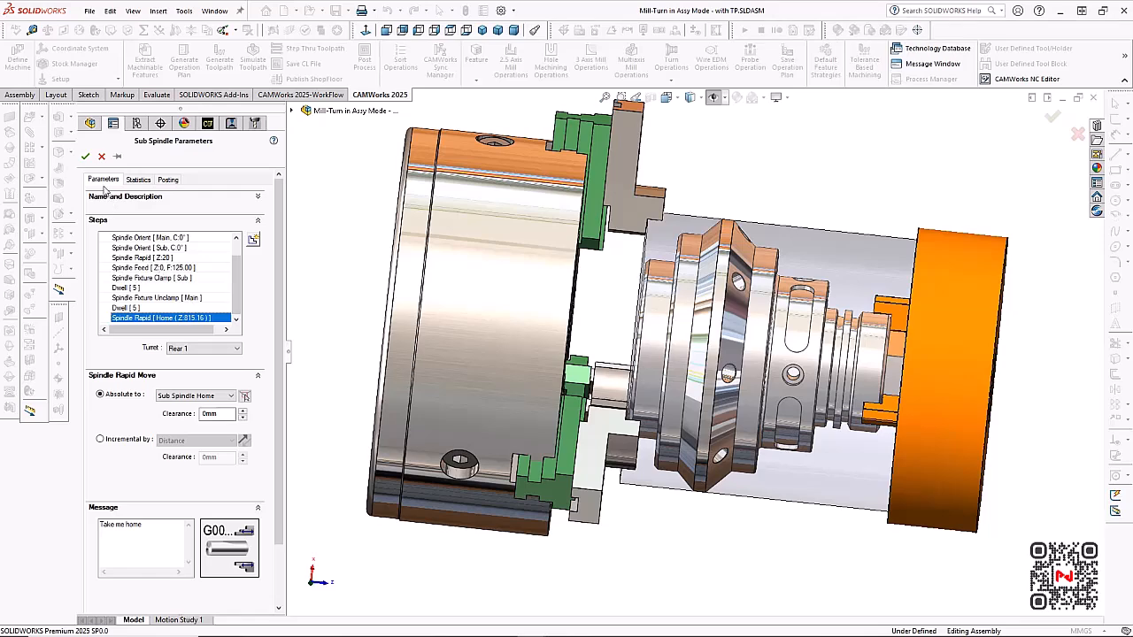
pyautogui.click(84, 155)
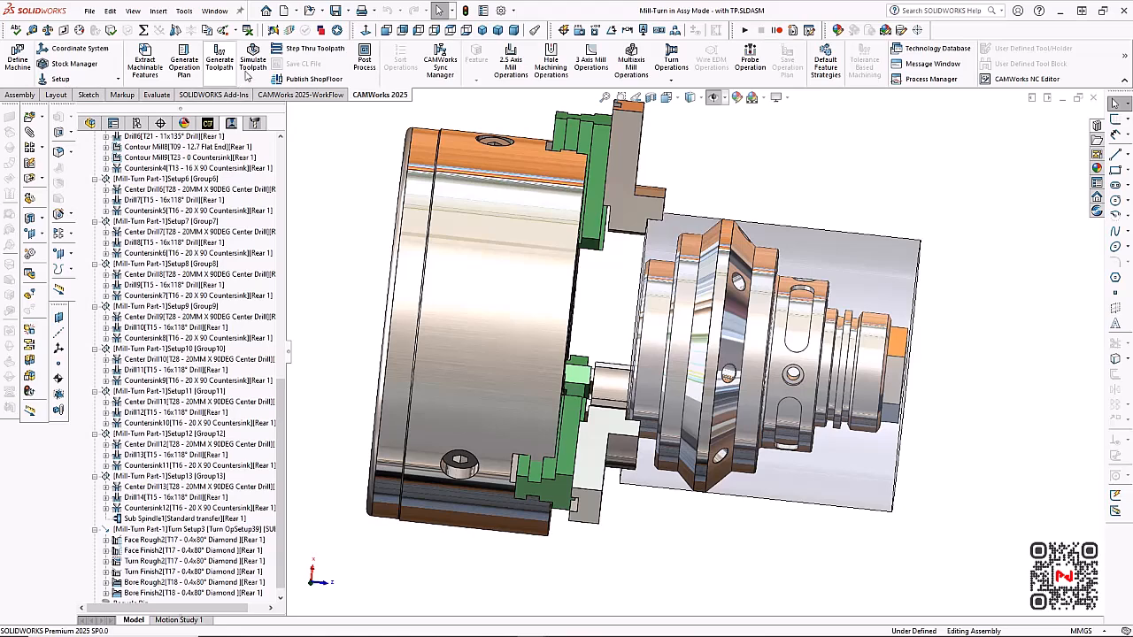
# Run the toolpath simulation of all operations on both spindles through to the end
pyautogui.click(254, 64)
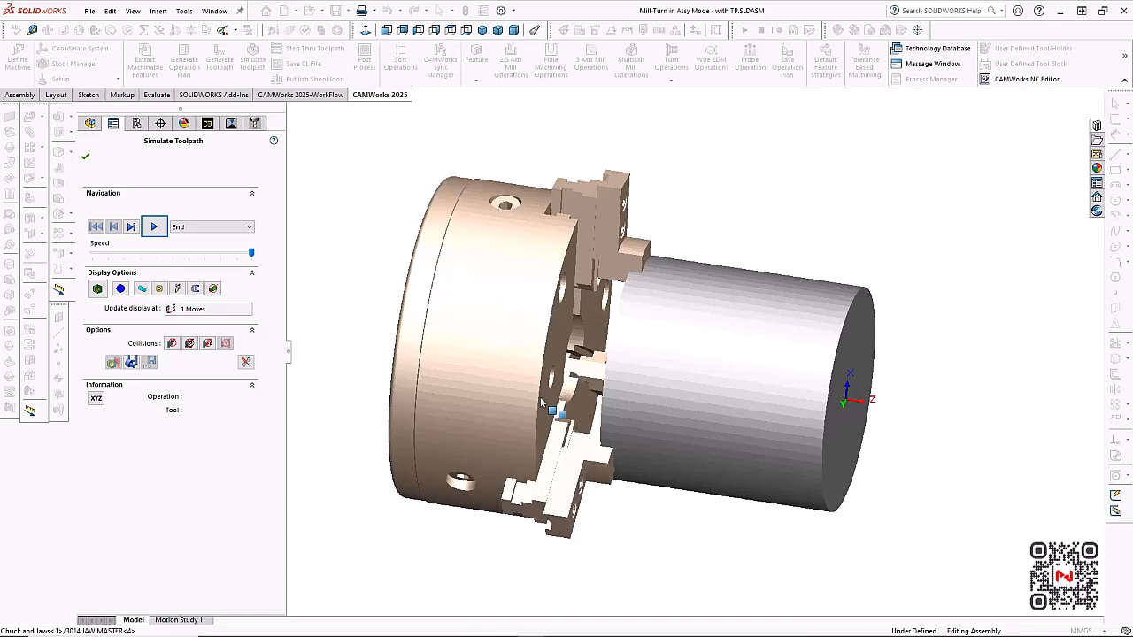
pyautogui.click(154, 226)
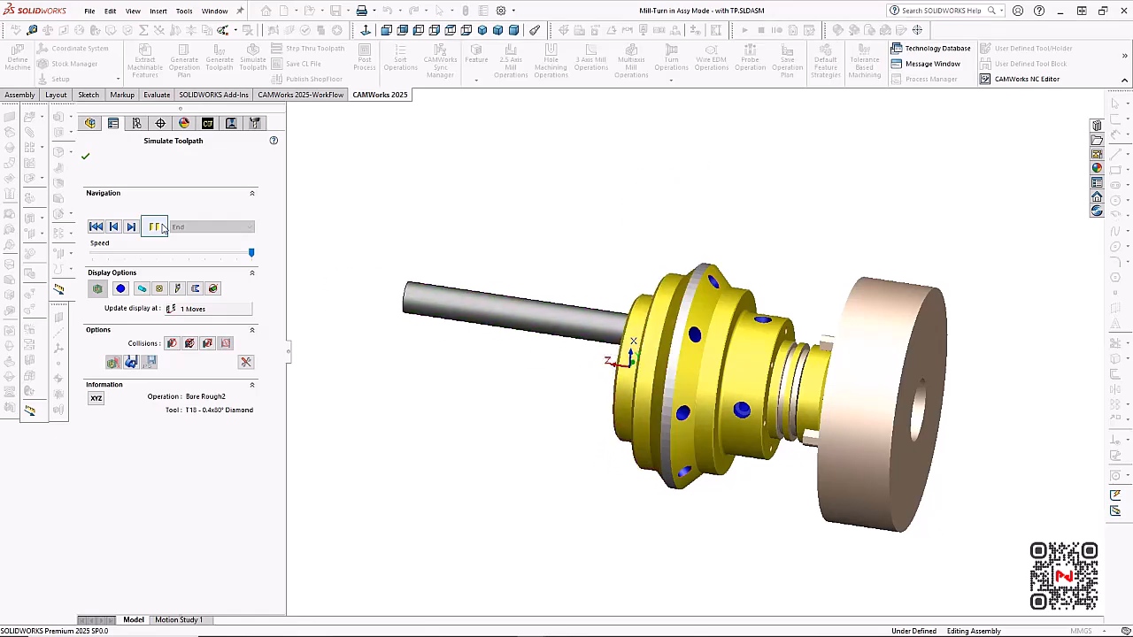
pyautogui.click(156, 227)
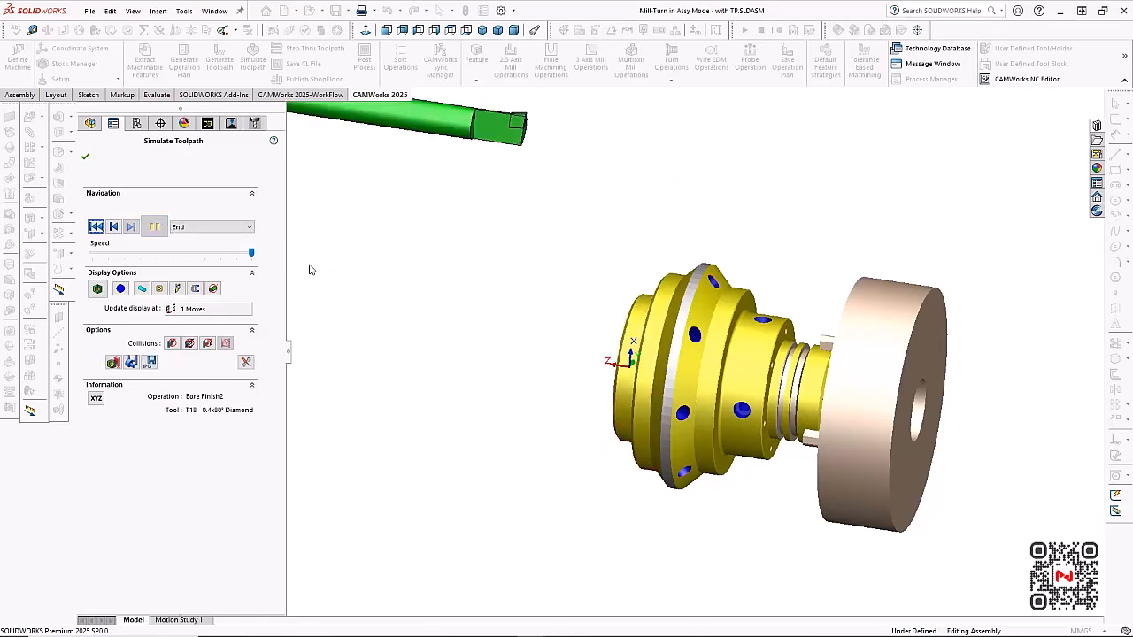
# Compare the simulated part with the design model from several sides, and close the simulation
pyautogui.moveTo(460, 327); pyautogui.dragTo(534, 380, button='middle')
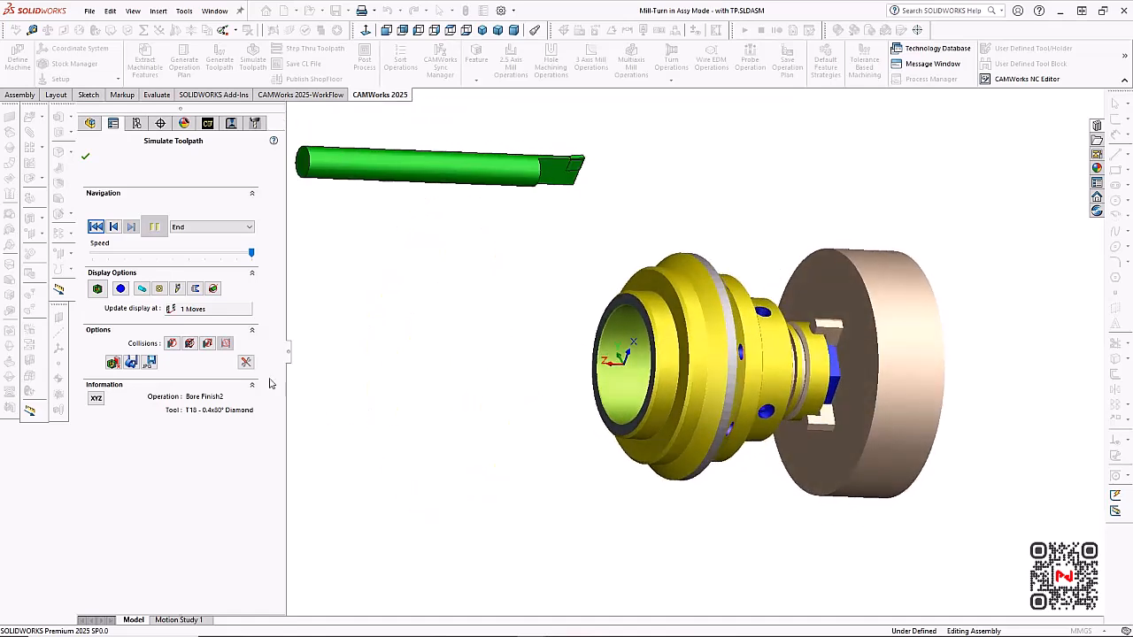
pyautogui.click(96, 289)
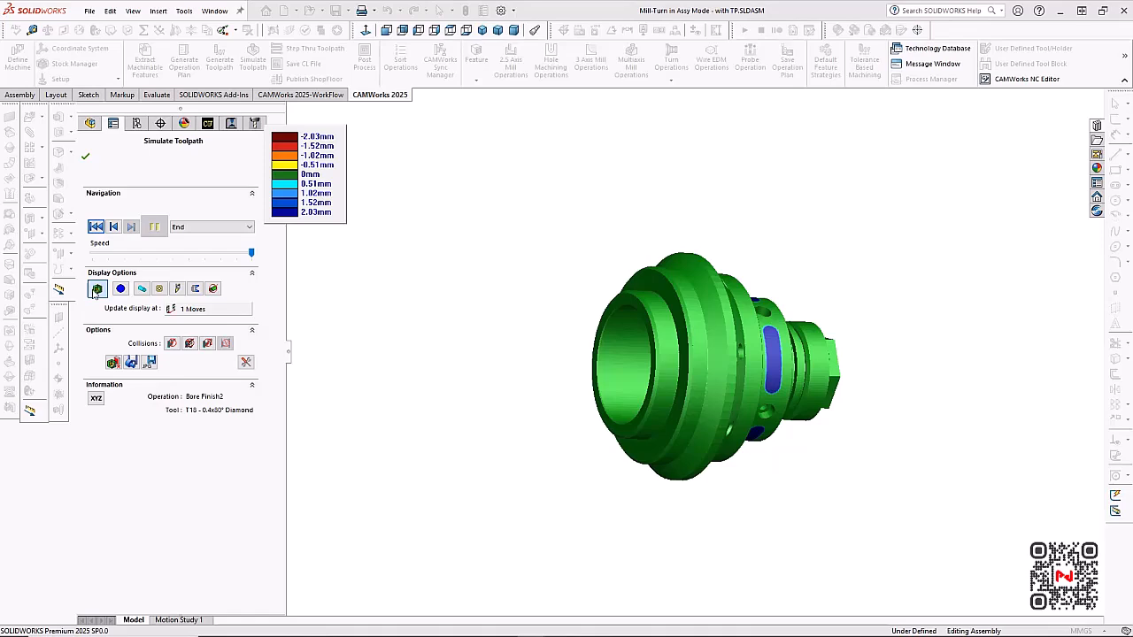
pyautogui.moveTo(496, 365)
pyautogui.mouseDown(button='middle')
pyautogui.moveTo(555, 368)
pyautogui.moveTo(801, 437)
pyautogui.mouseUp(button='middle')
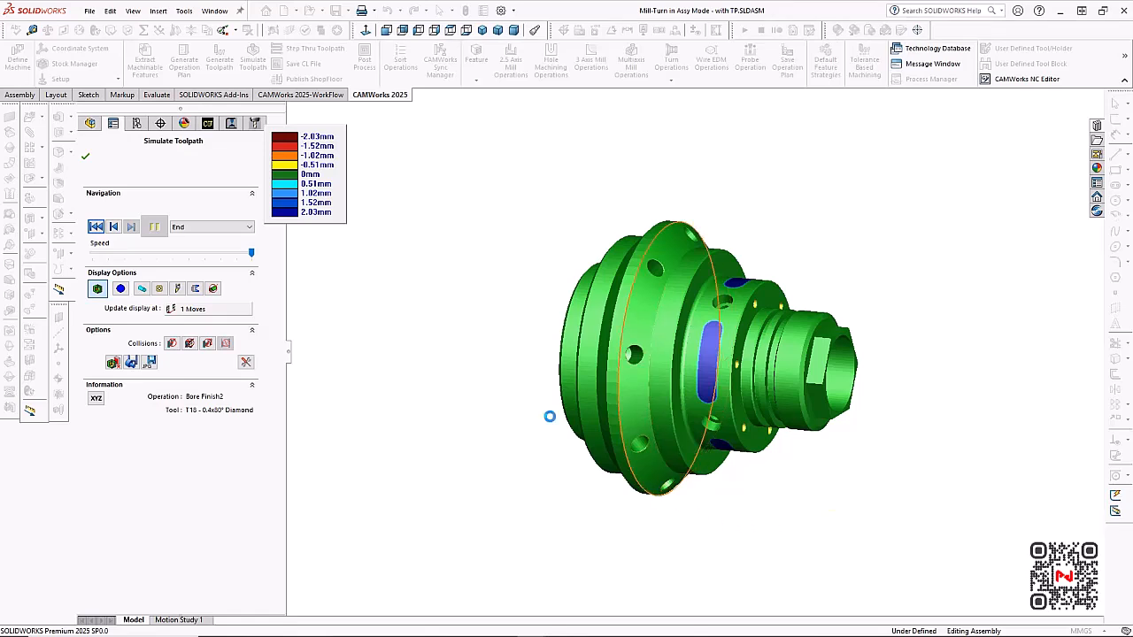
pyautogui.click(97, 292)
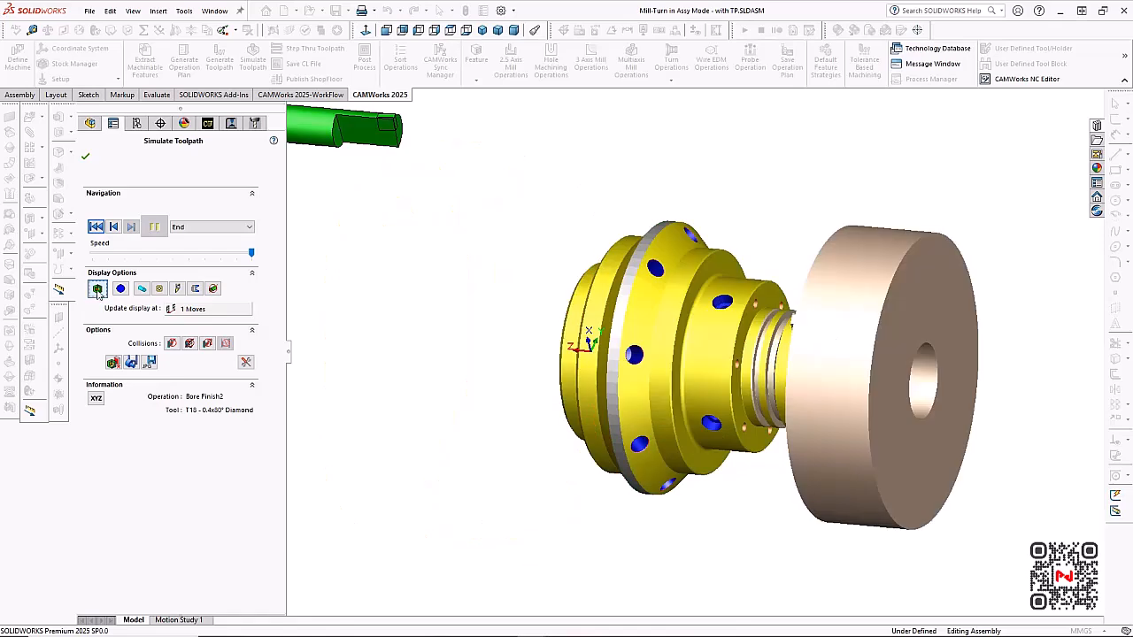
pyautogui.click(83, 153)
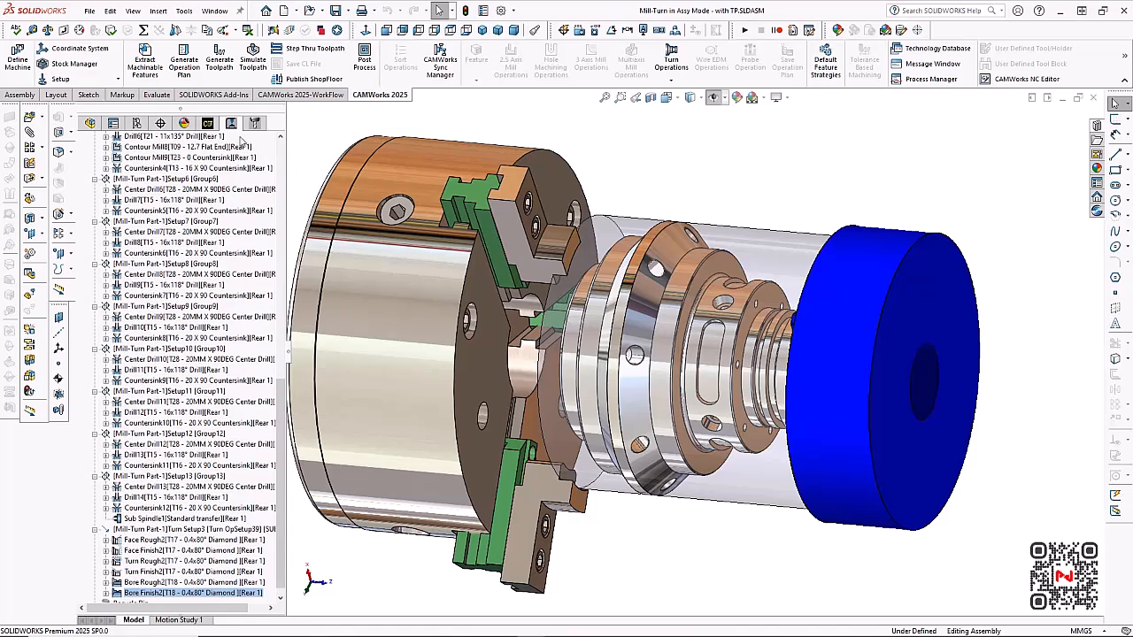
# Insert a Rough-Finish wrapped pocket in Mill Part Setup31 from the slot's floor face, ending up to the surrounding cylindrical face
pyautogui.click(209, 124)
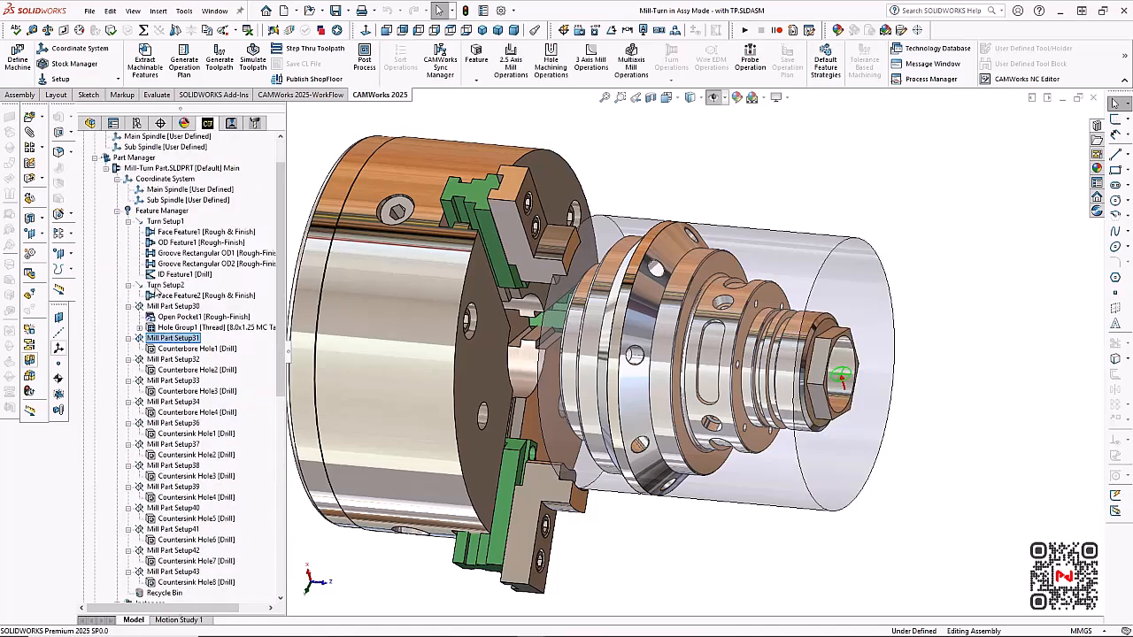
pyautogui.rightClick(182, 340)
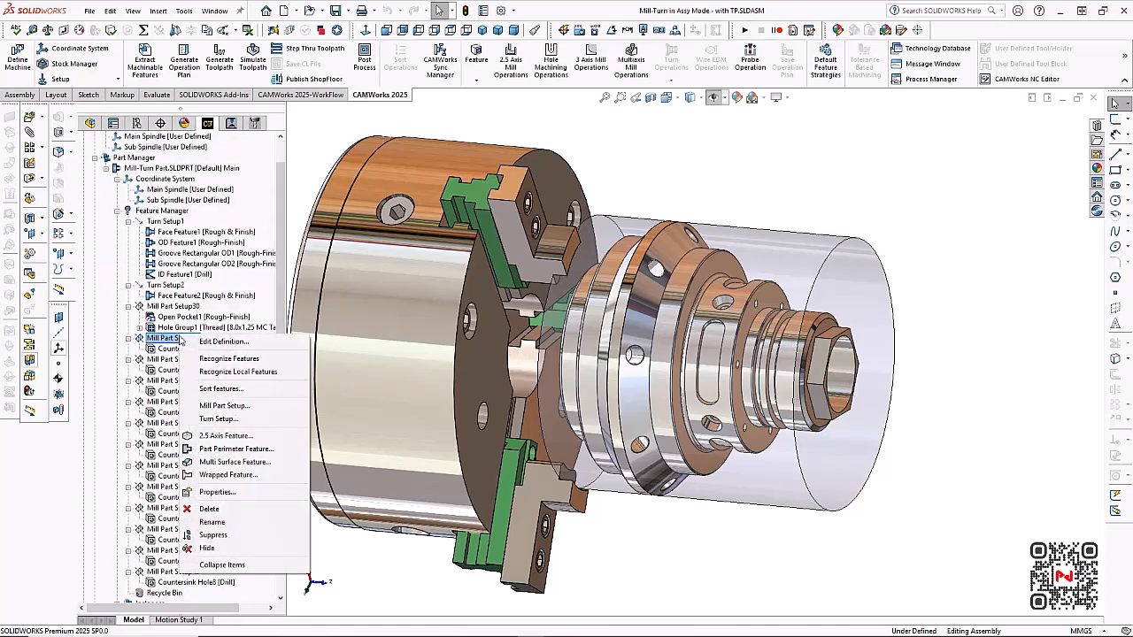
pyautogui.click(247, 475)
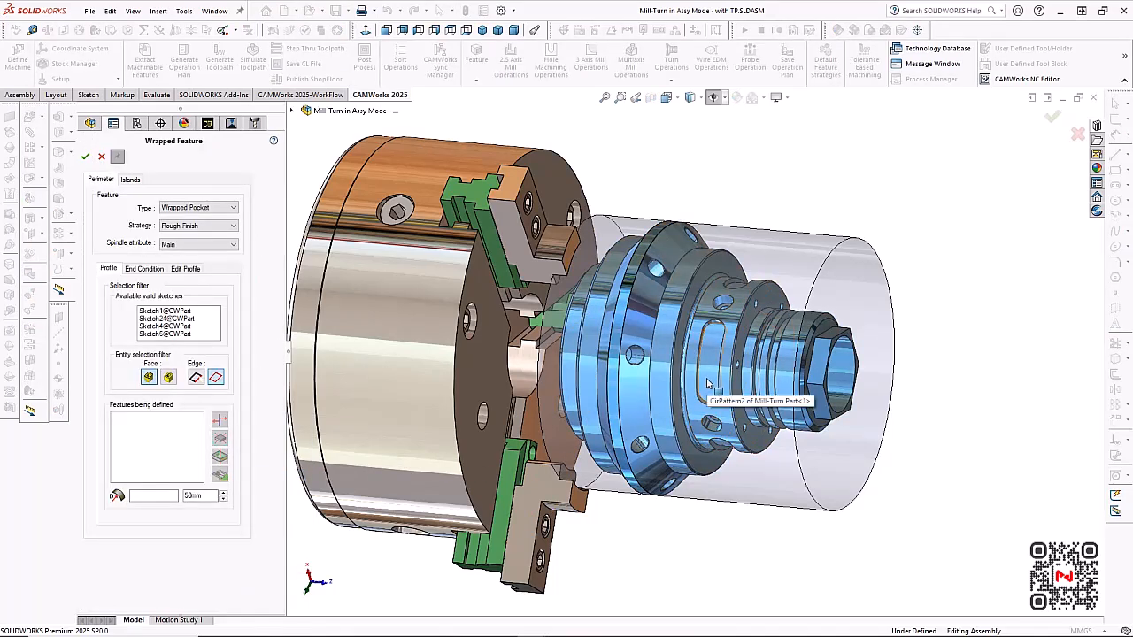
pyautogui.click(707, 383)
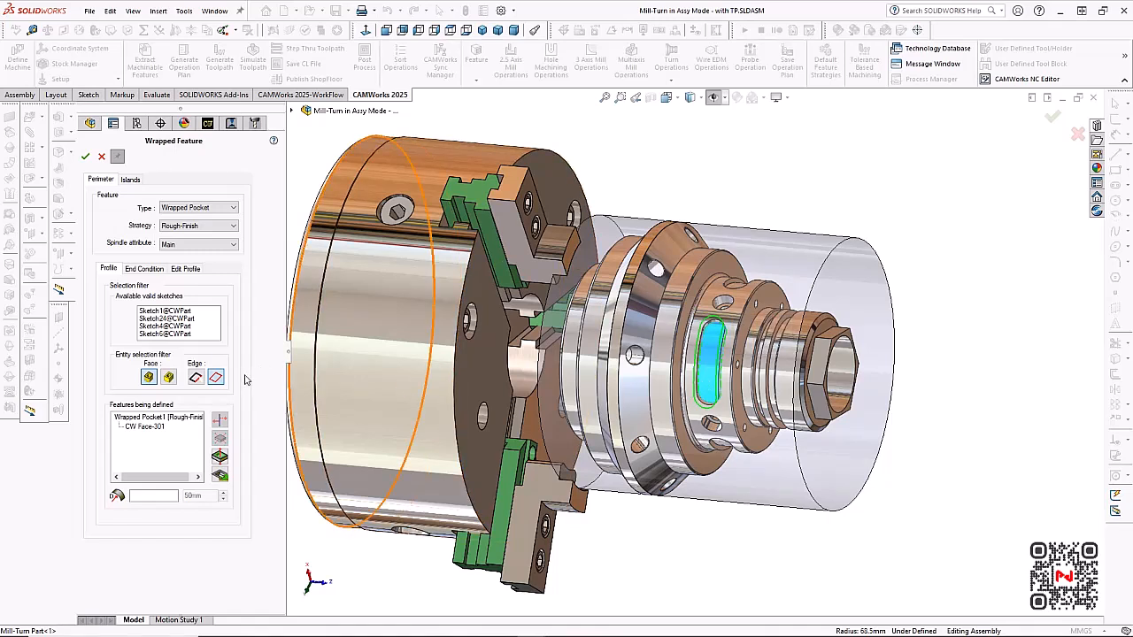
pyautogui.click(157, 273)
pyautogui.click(732, 325)
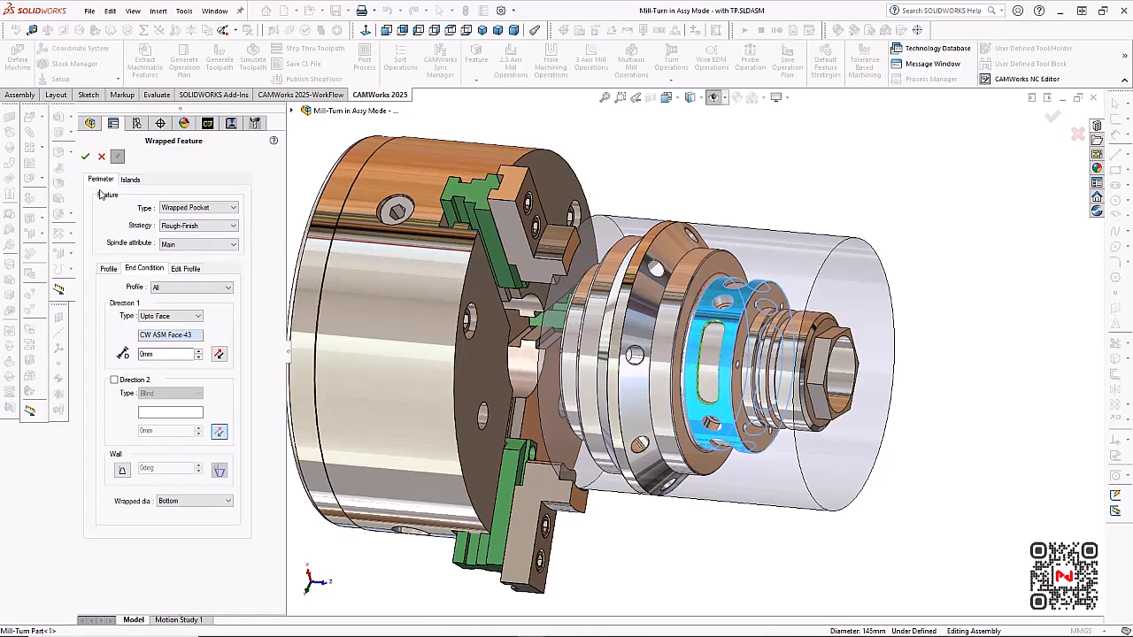
pyautogui.click(85, 156)
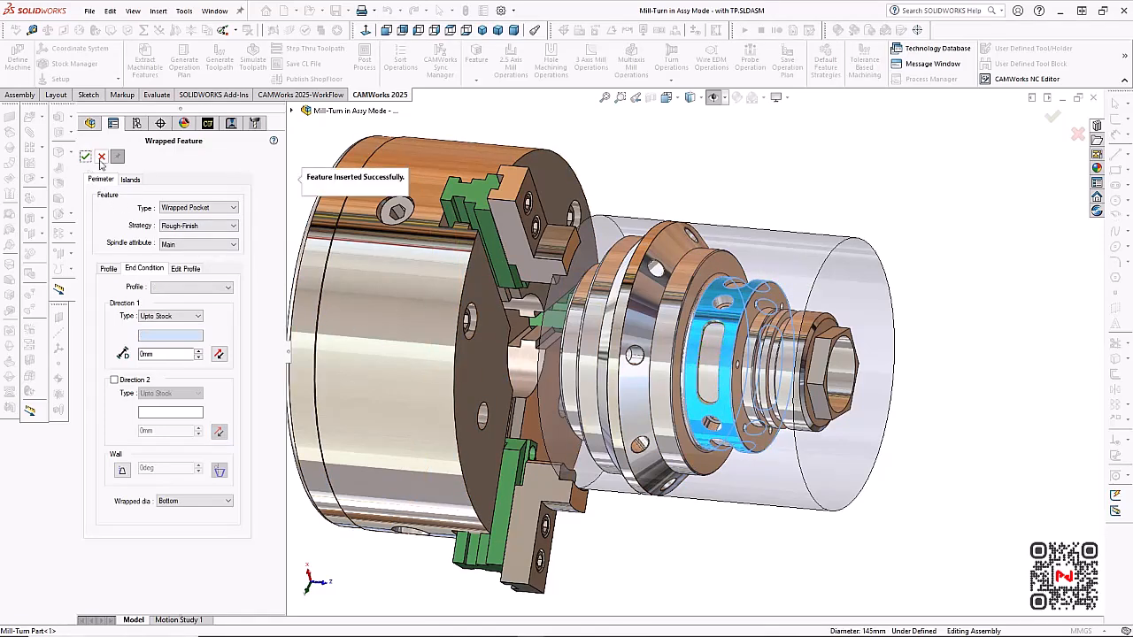
pyautogui.click(101, 157)
# Create a circular pattern of the wrapped pocket with 4 instances over 360 degrees about the chuck's cylindrical face
pyautogui.rightClick(199, 359)
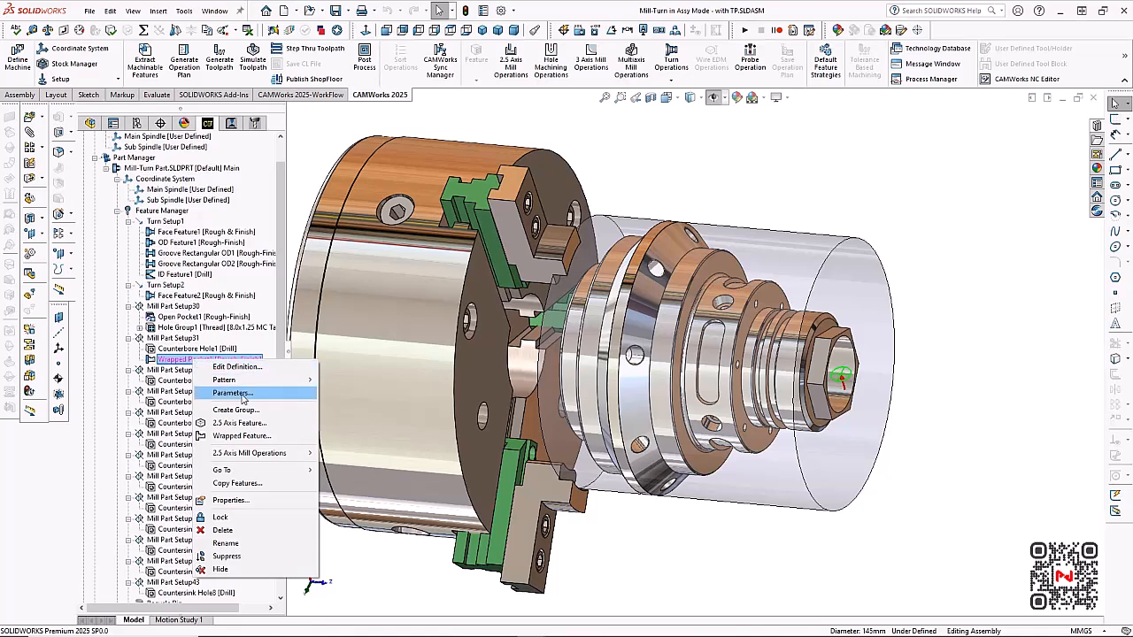
pyautogui.moveTo(256, 380)
pyautogui.click(347, 379)
pyautogui.click(177, 201)
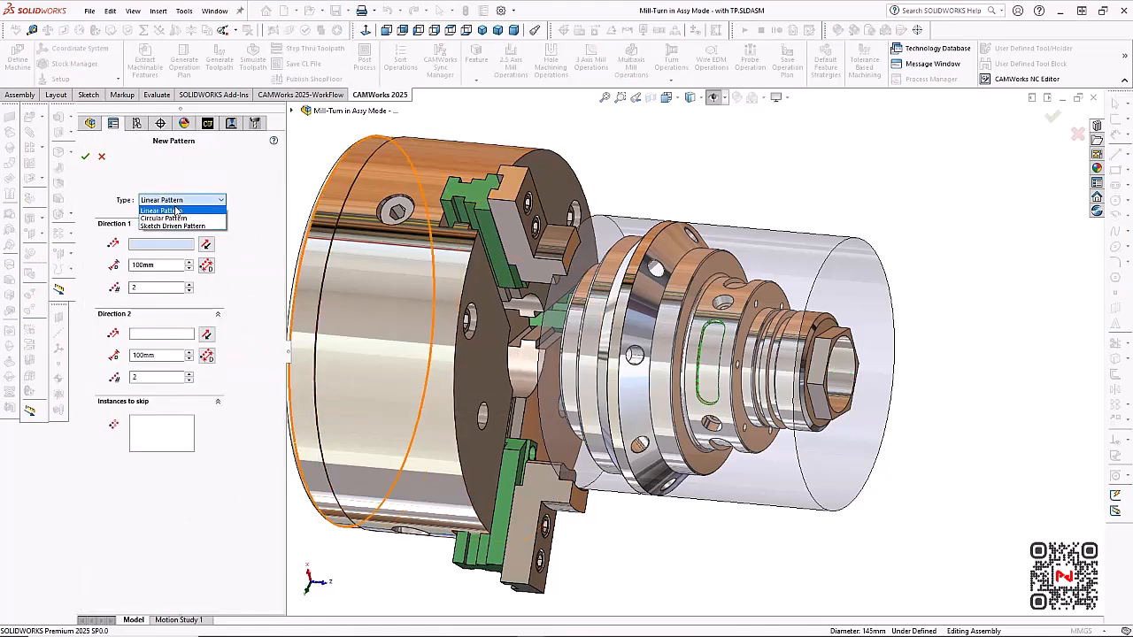
pyautogui.click(164, 218)
pyautogui.click(435, 283)
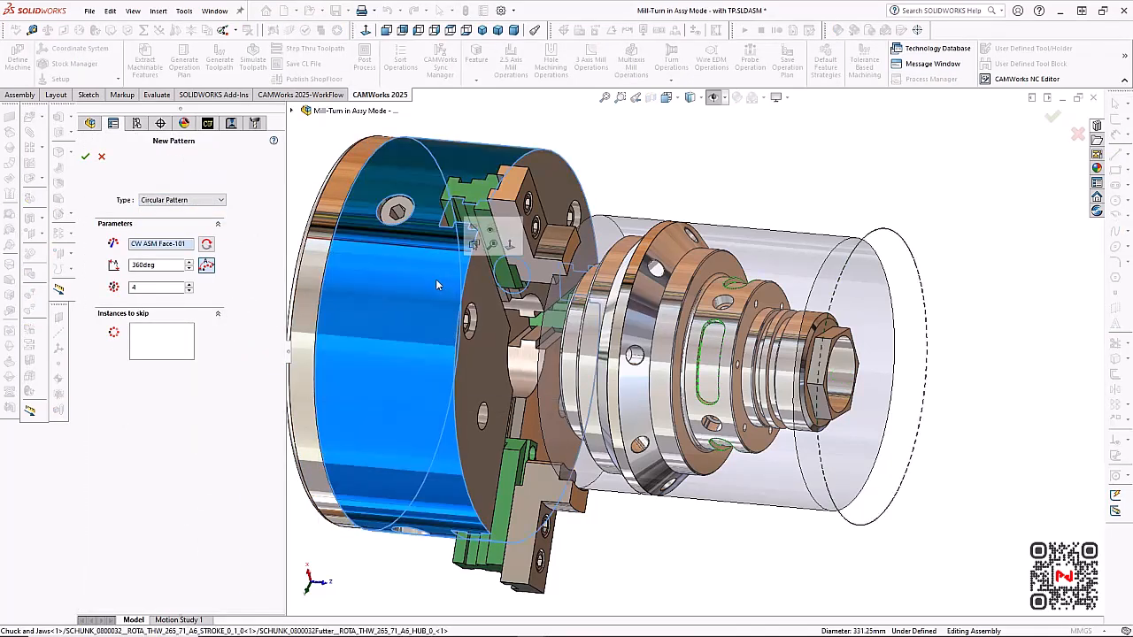
pyautogui.moveTo(435, 285); pyautogui.dragTo(769, 204, button='middle')
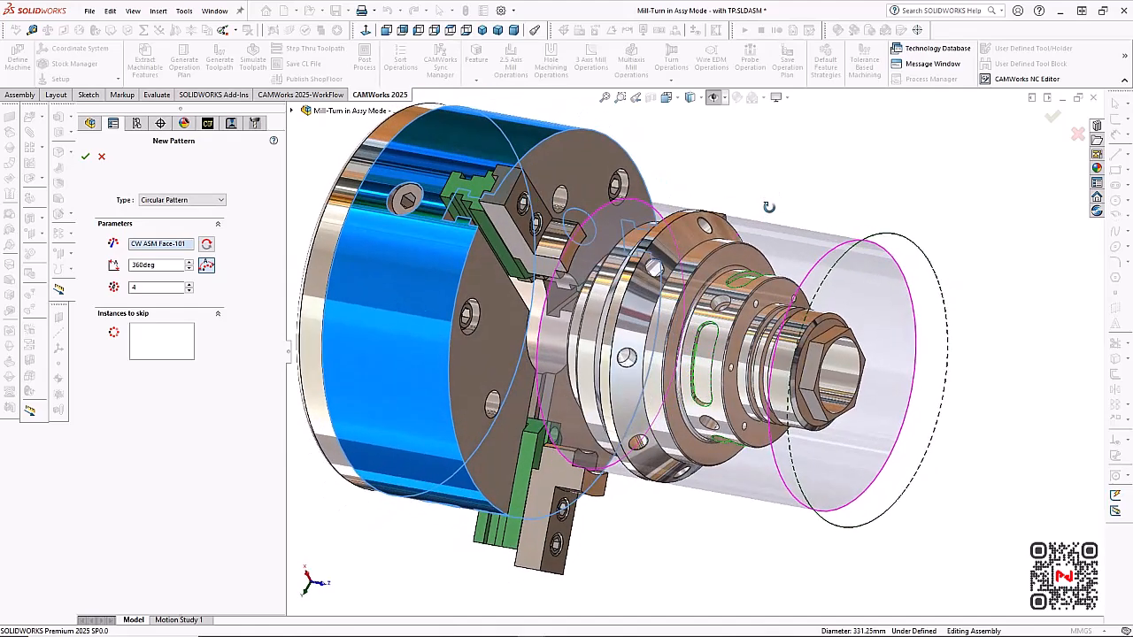
pyautogui.click(85, 157)
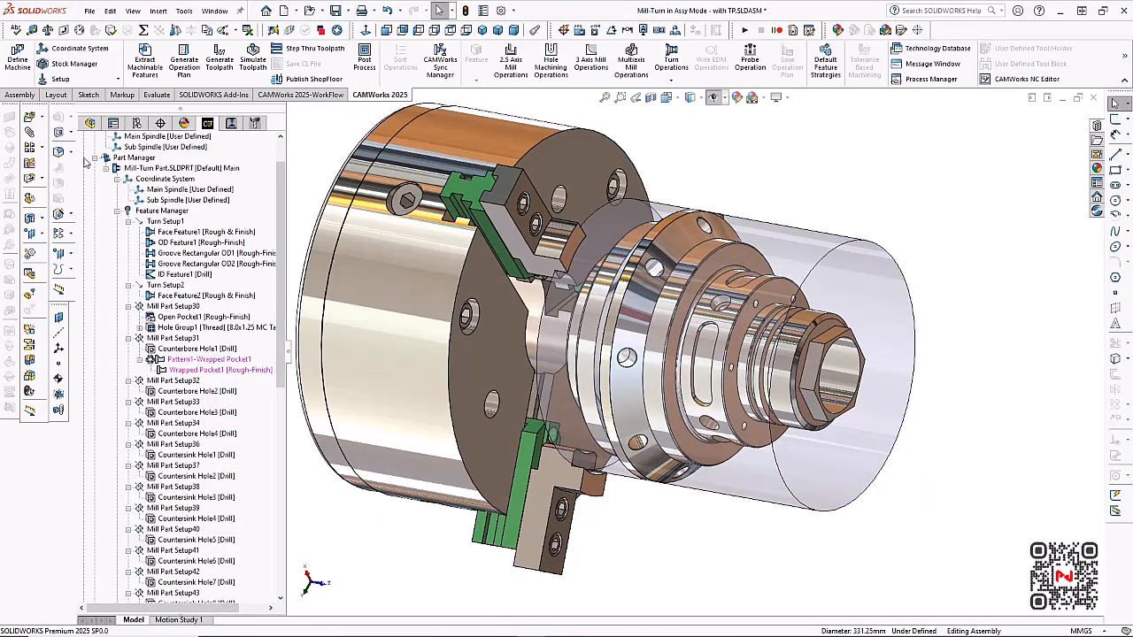
# Generate the operation plan for the patterned wrapped pocket feature in Setup2
pyautogui.rightClick(190, 360)
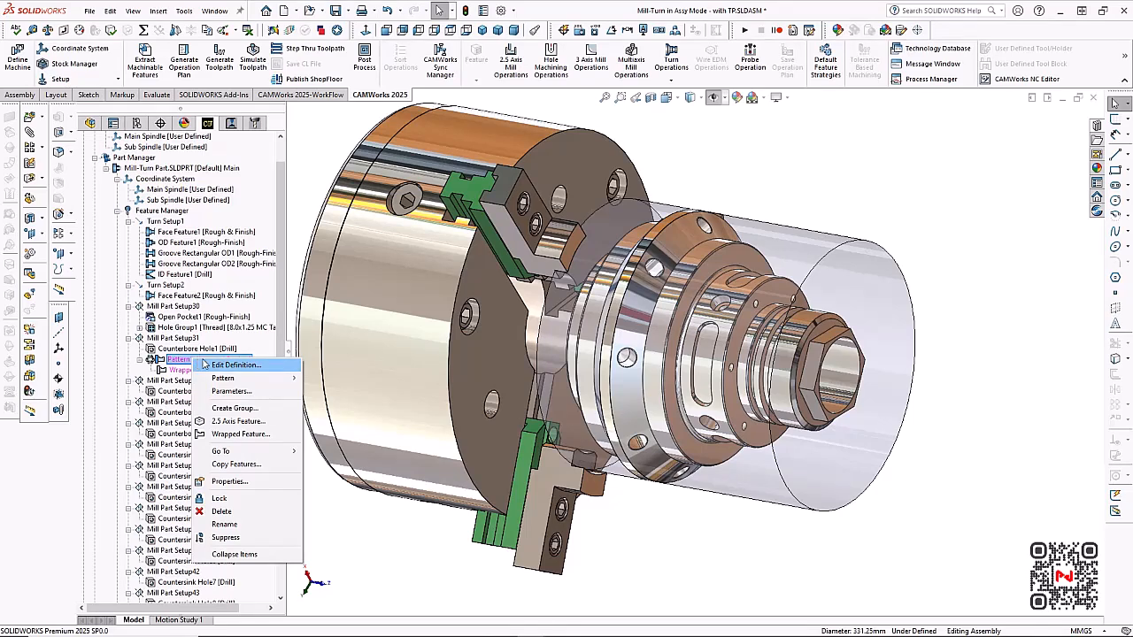
pyautogui.moveTo(279, 347); pyautogui.dragTo(267, 519)
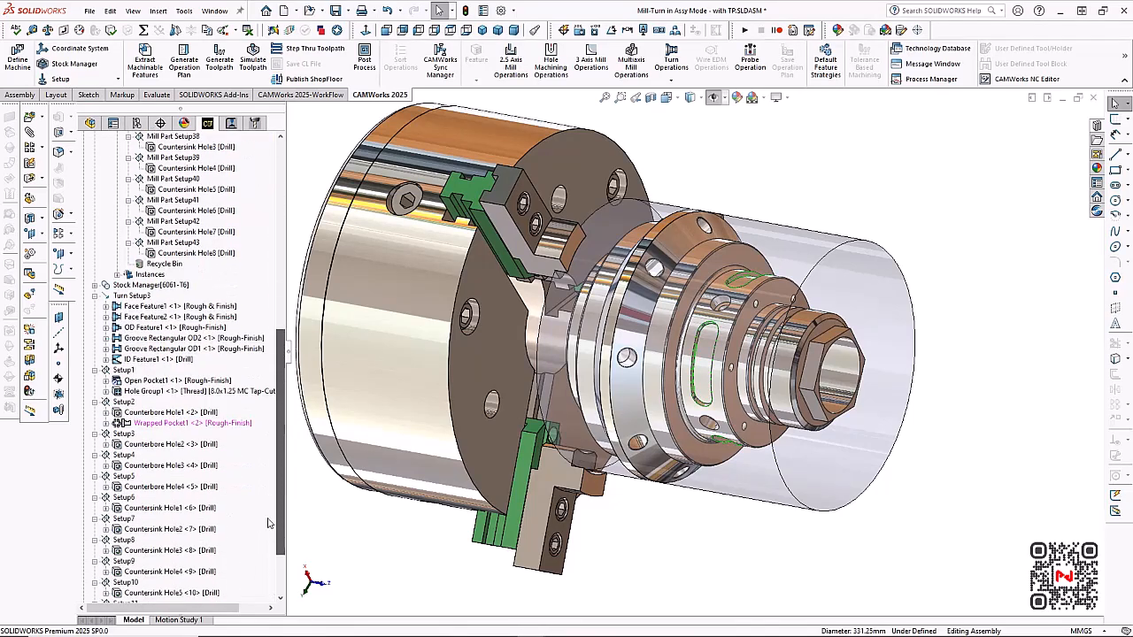
pyautogui.scroll(-2, 267, 522)
pyautogui.rightClick(202, 372)
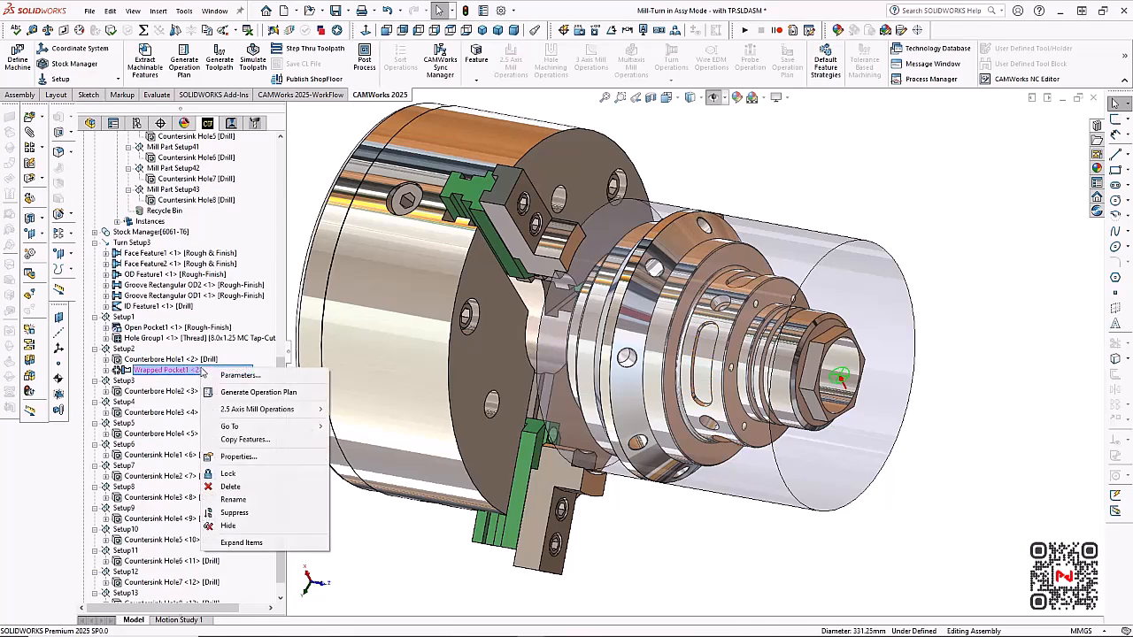
pyautogui.click(225, 391)
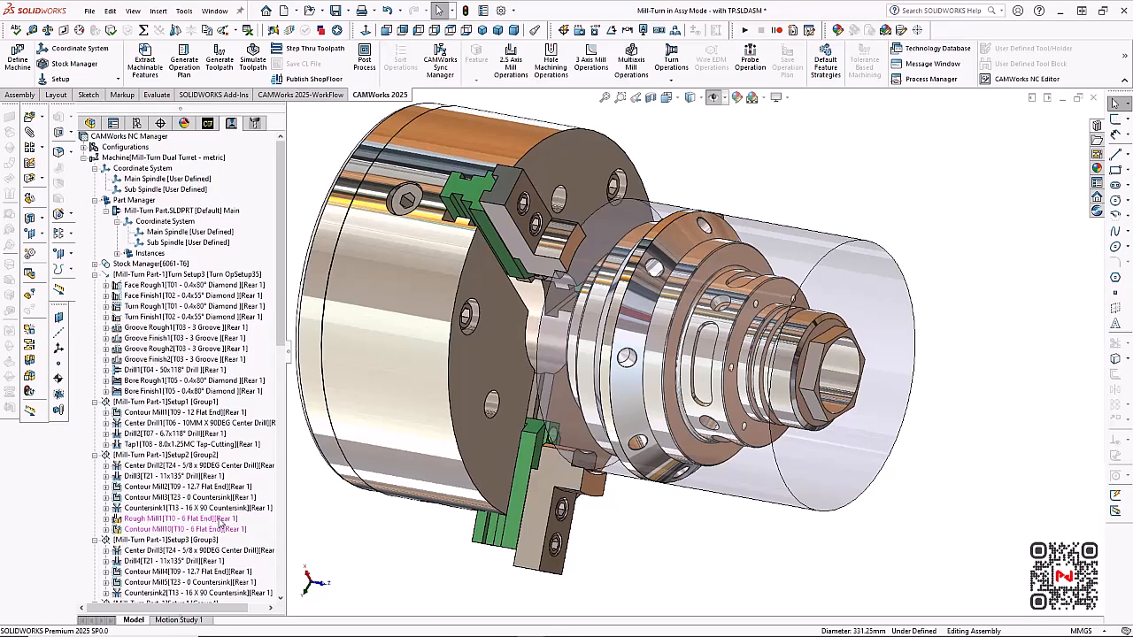
# Generate the toolpaths for the wrapped pocket's Rough Mill1 and Contour Mill10 operations and examine them on the slots
pyautogui.click(220, 520)
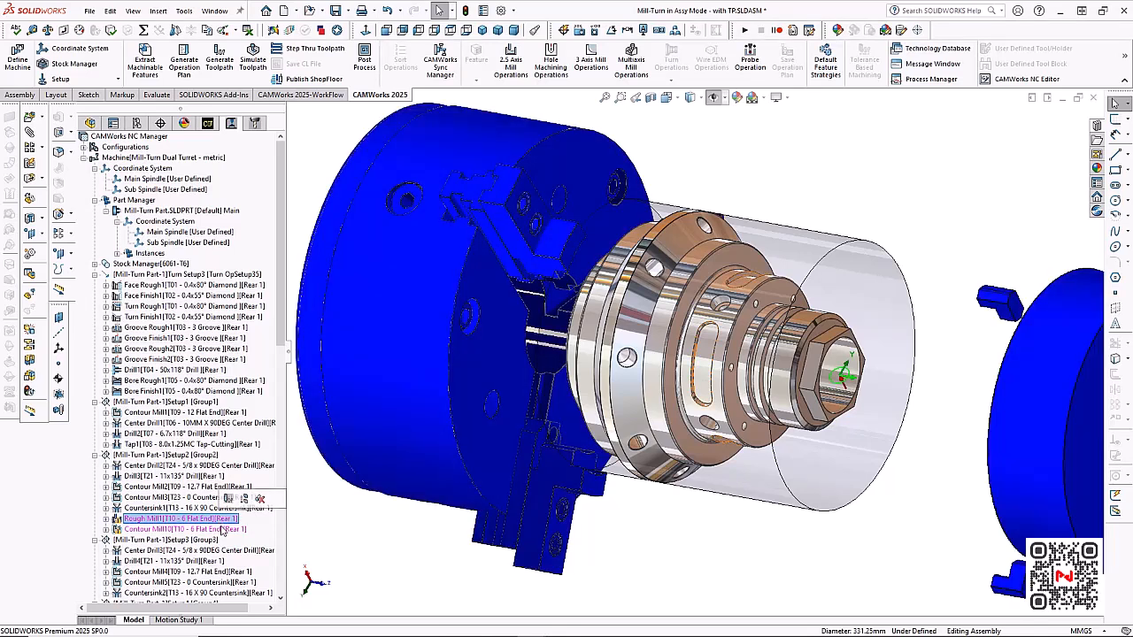
pyautogui.keyDown('ctrl'); pyautogui.click(224, 529); pyautogui.keyUp('ctrl')
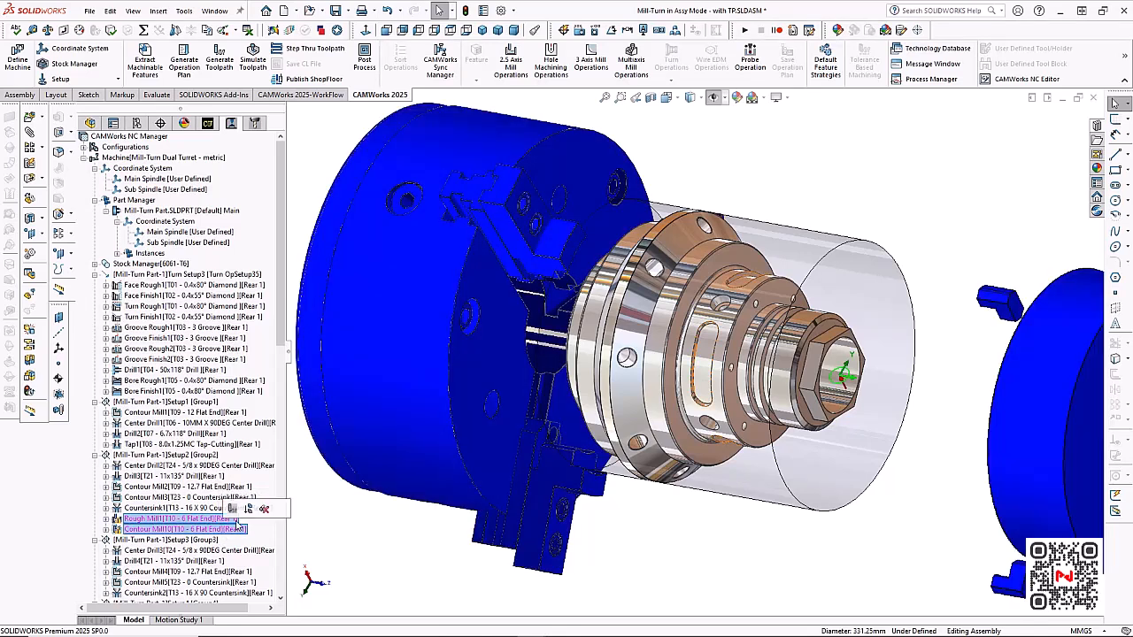
pyautogui.click(233, 509)
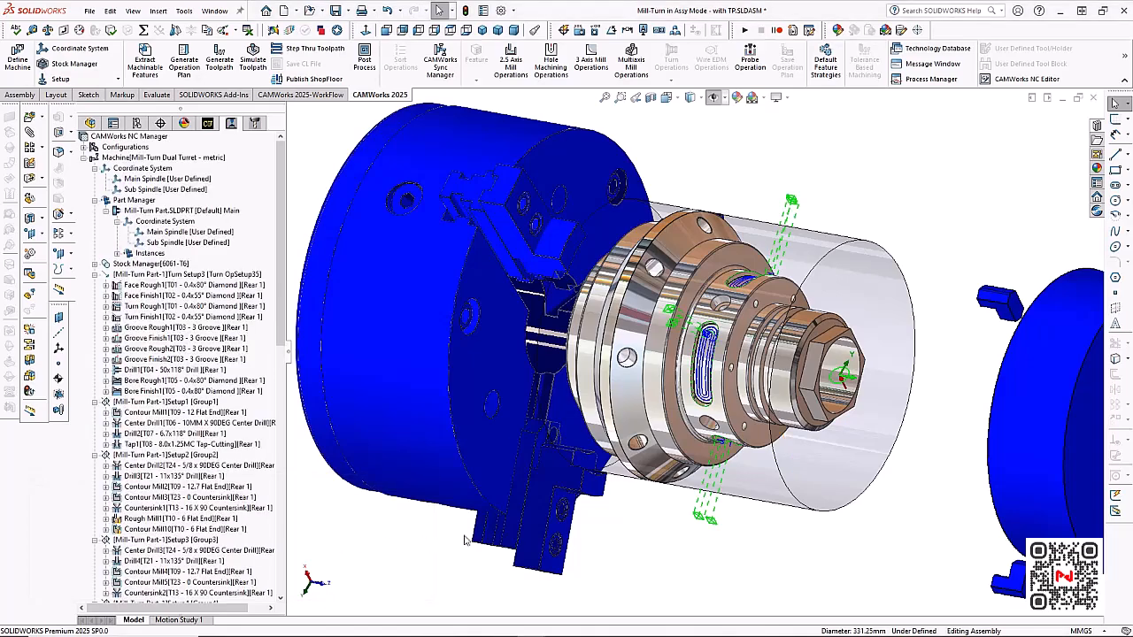
pyautogui.moveTo(486, 533); pyautogui.dragTo(505, 538, button='middle')
pyautogui.scroll(-1, 506, 538)
pyautogui.scroll(1, 505, 538)
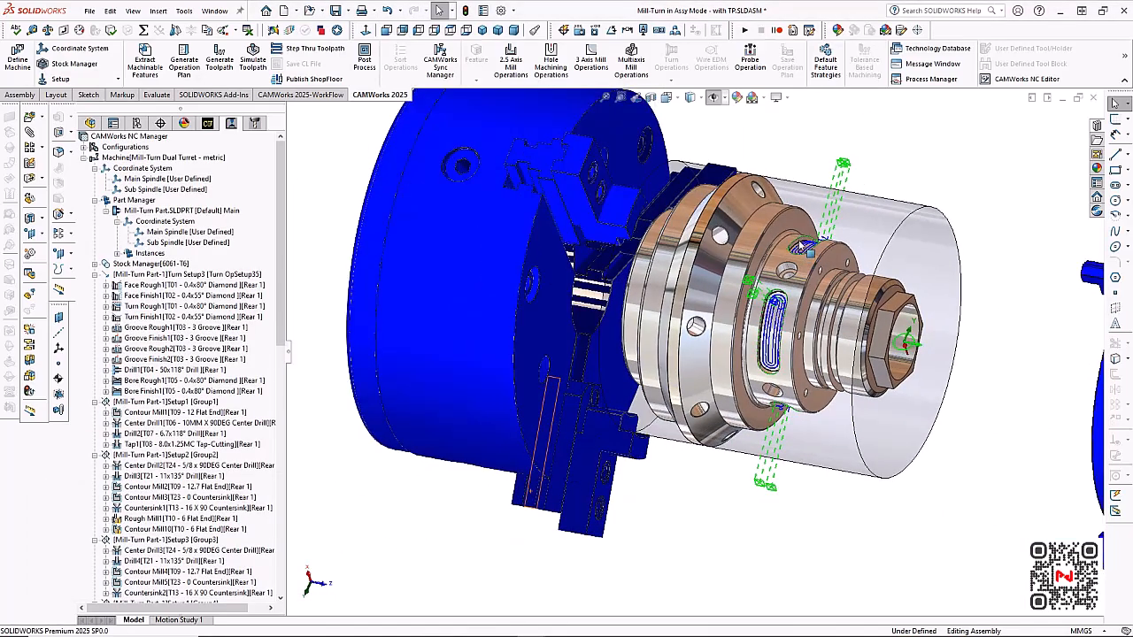
pyautogui.scroll(-2, 794, 239)
pyautogui.scroll(1, 795, 240)
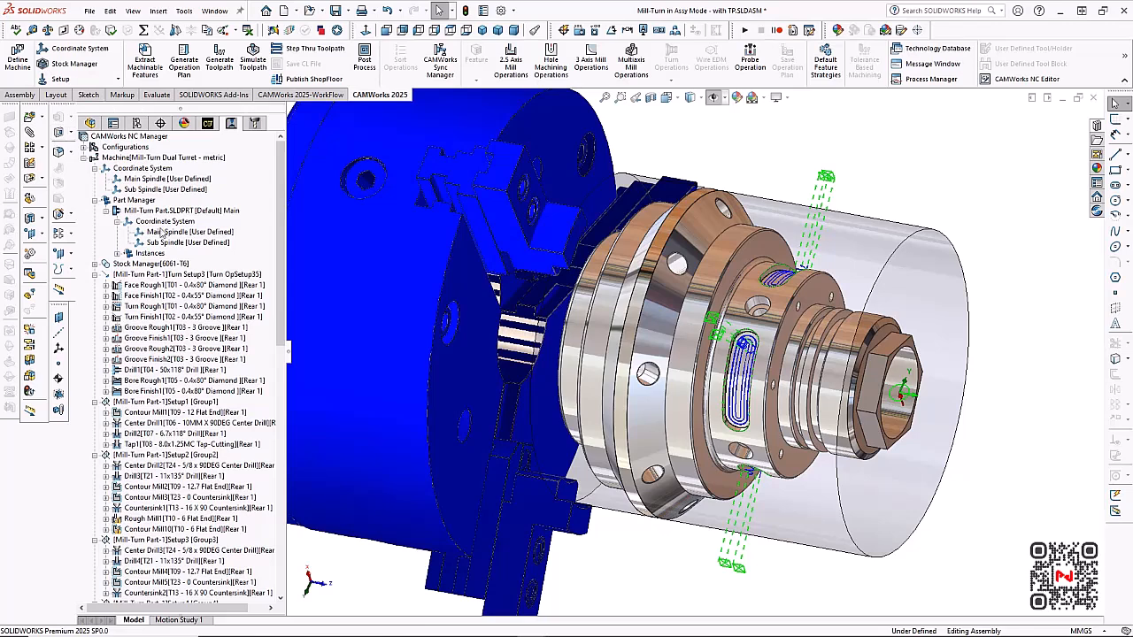
# Simulate the toolpaths of the whole program, including the new slot operations, through to the end
pyautogui.click(167, 275)
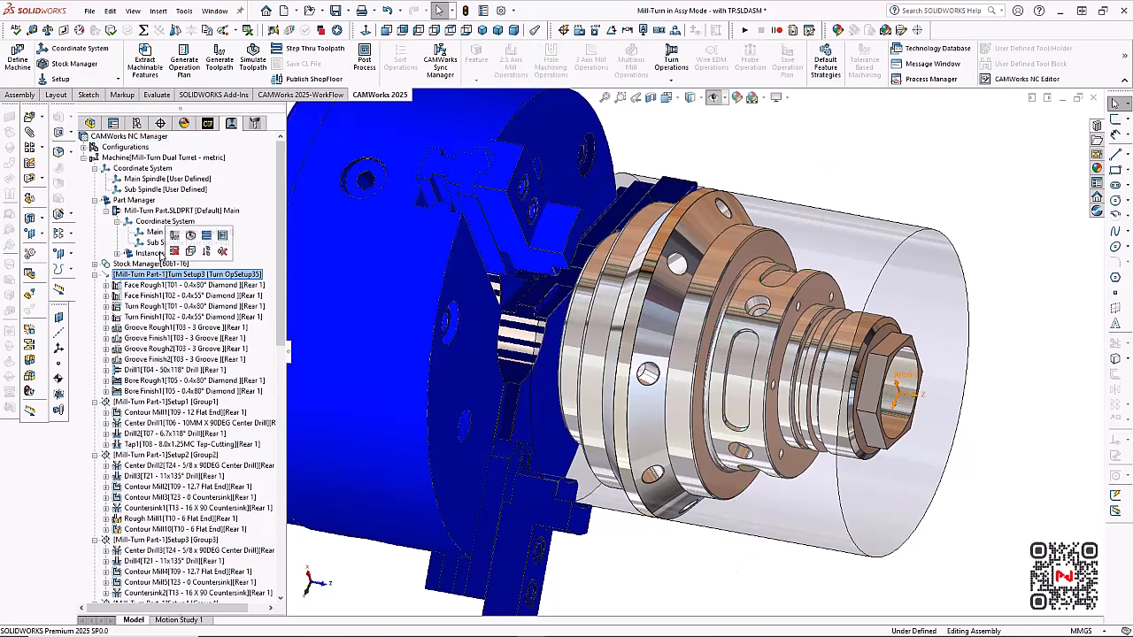
pyautogui.click(128, 136)
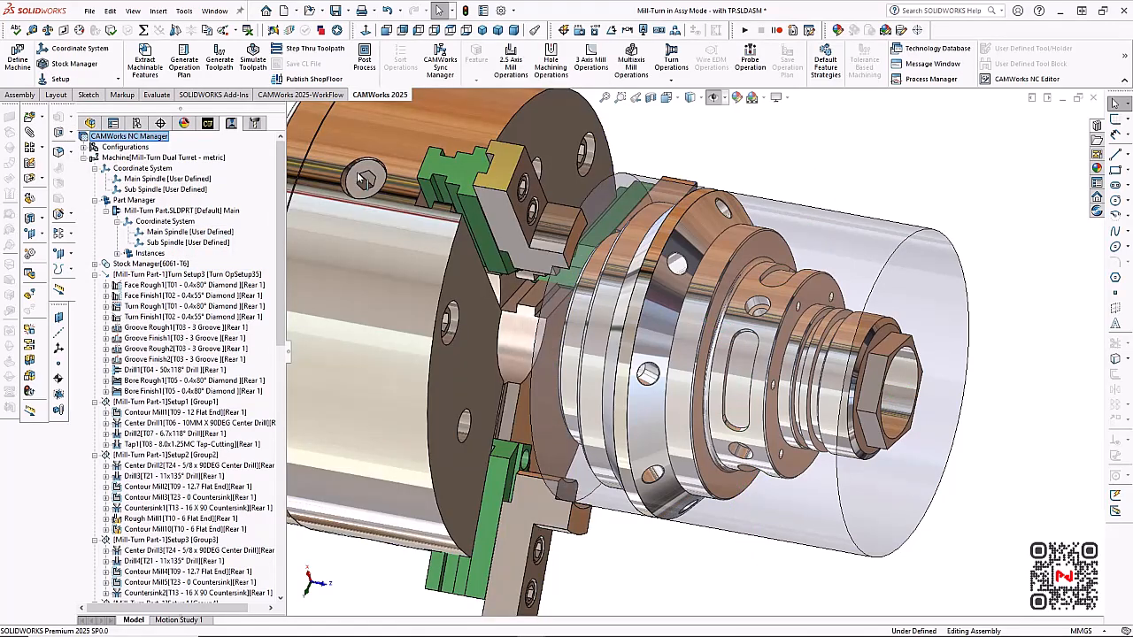
pyautogui.click(252, 59)
pyautogui.click(155, 227)
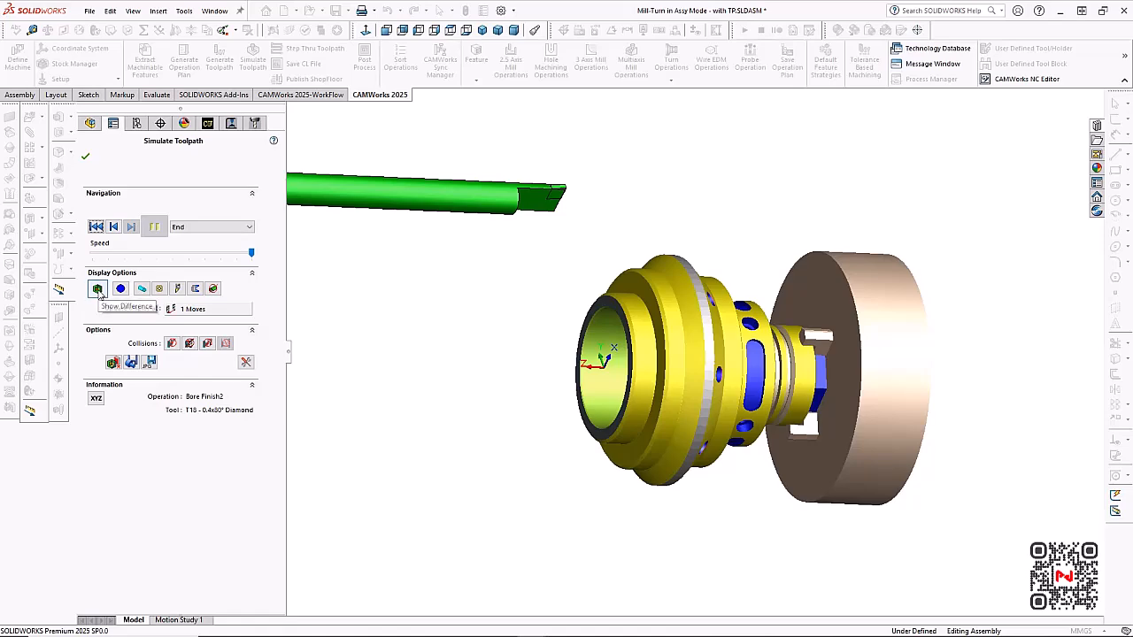
# Compare the simulated part with the design model around the slots, and close the simulation
pyautogui.click(98, 290)
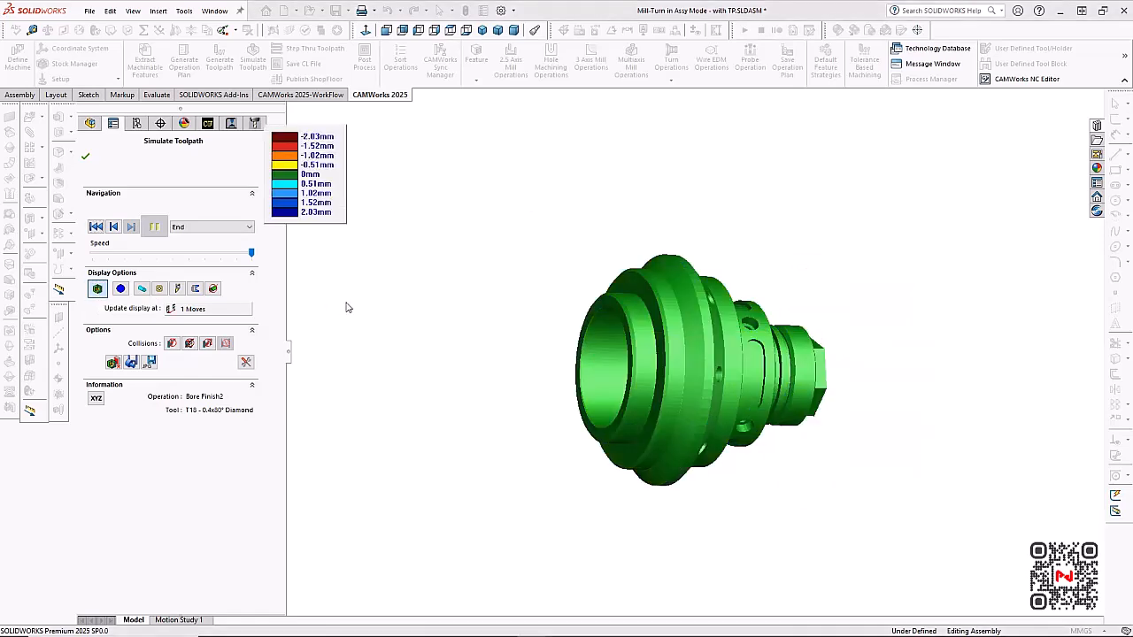
pyautogui.moveTo(847, 286); pyautogui.dragTo(786, 313, button='middle')
pyautogui.scroll(-2, 760, 389)
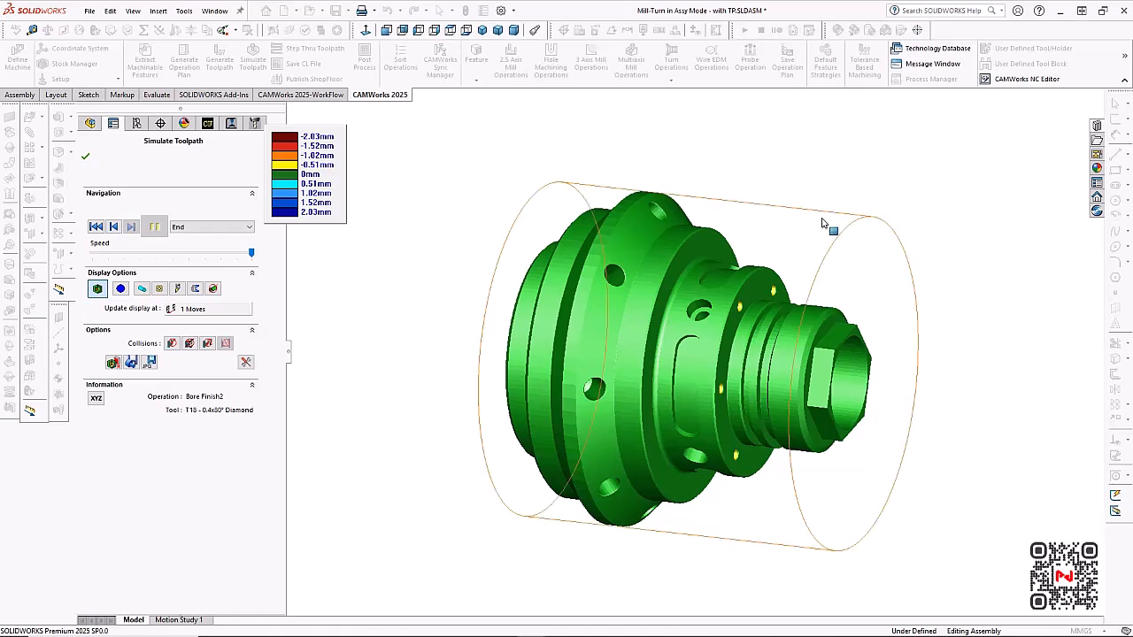
pyautogui.click(98, 289)
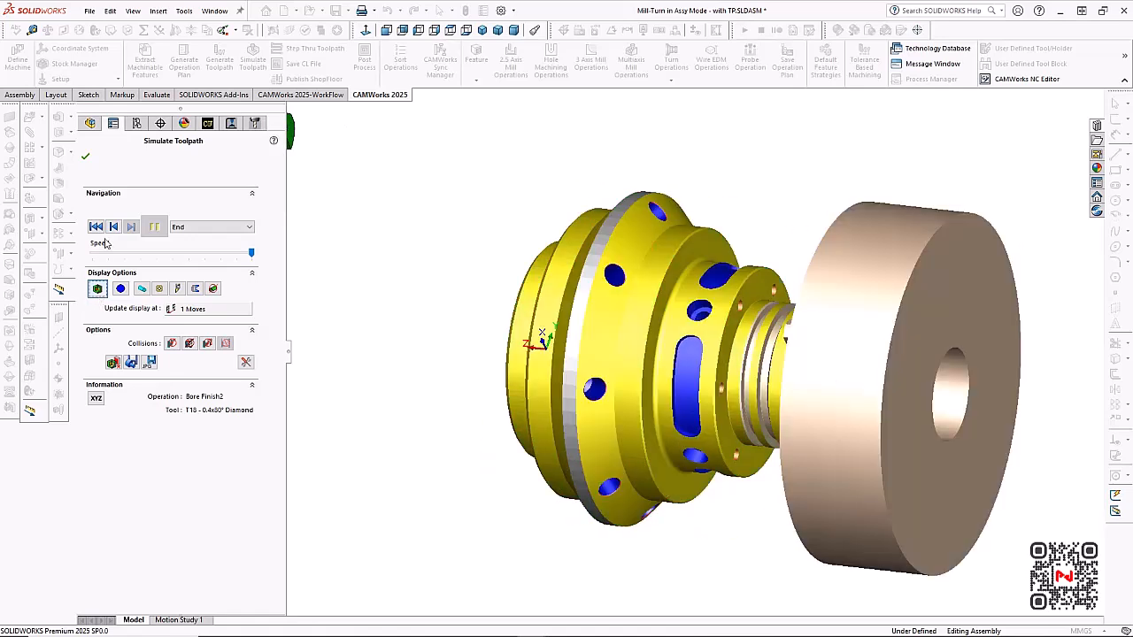
pyautogui.click(85, 156)
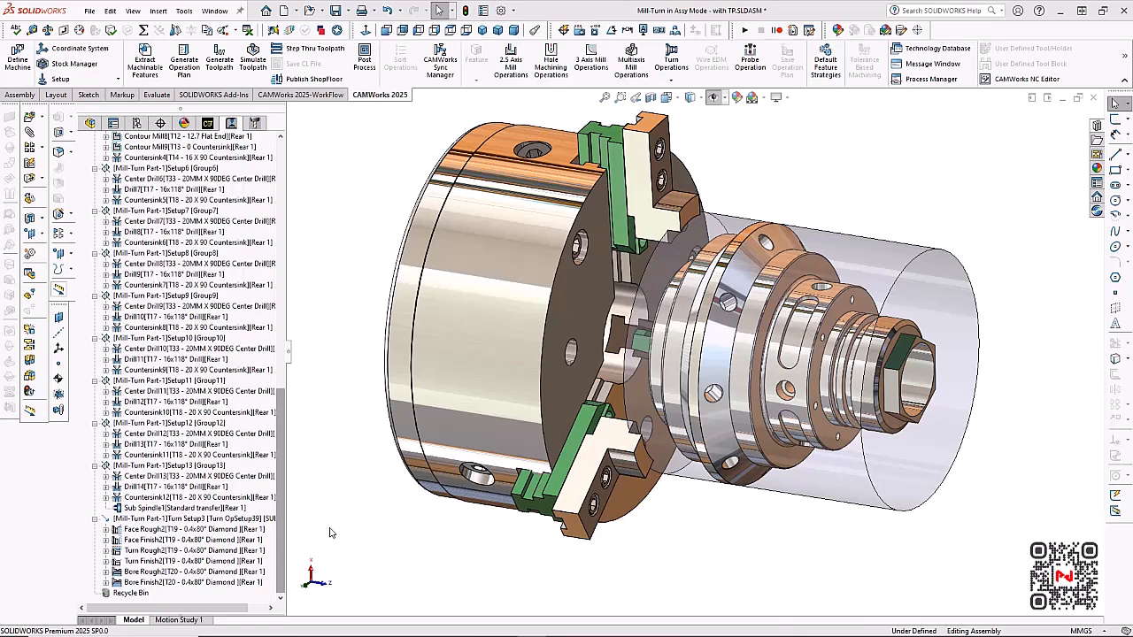
# Open the parameters of Turn Rough1 in Turn Setup3 and check its total estimated machining time
pyautogui.moveTo(285, 493); pyautogui.dragTo(276, 262)
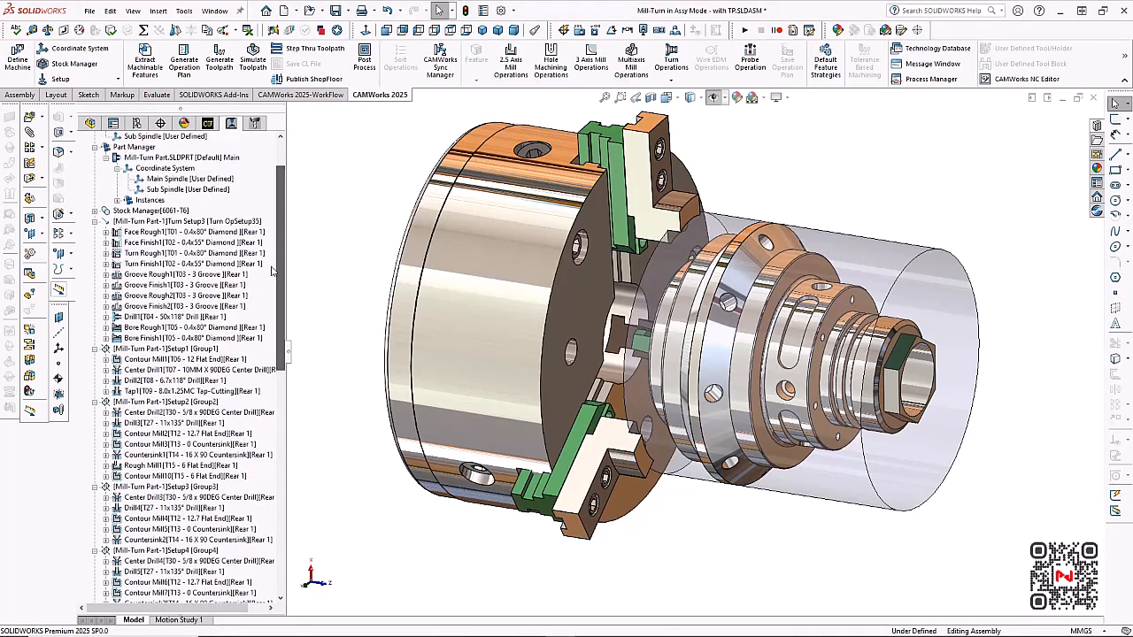
pyautogui.click(194, 253)
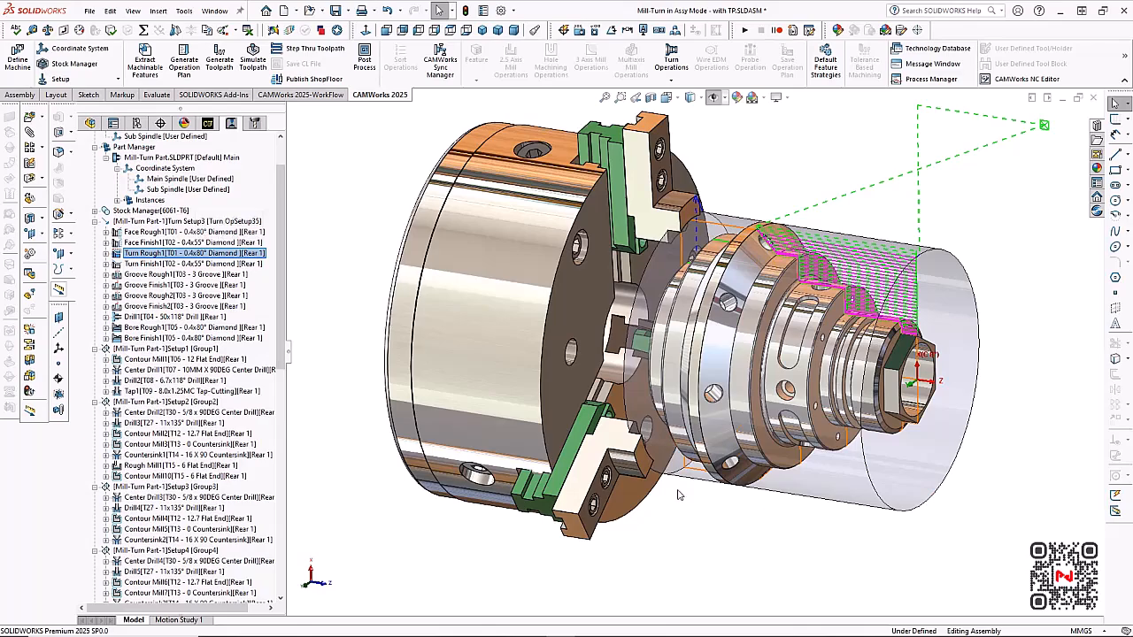
pyautogui.moveTo(671, 439); pyautogui.dragTo(772, 415, button='middle')
pyautogui.scroll(-3, 779, 413)
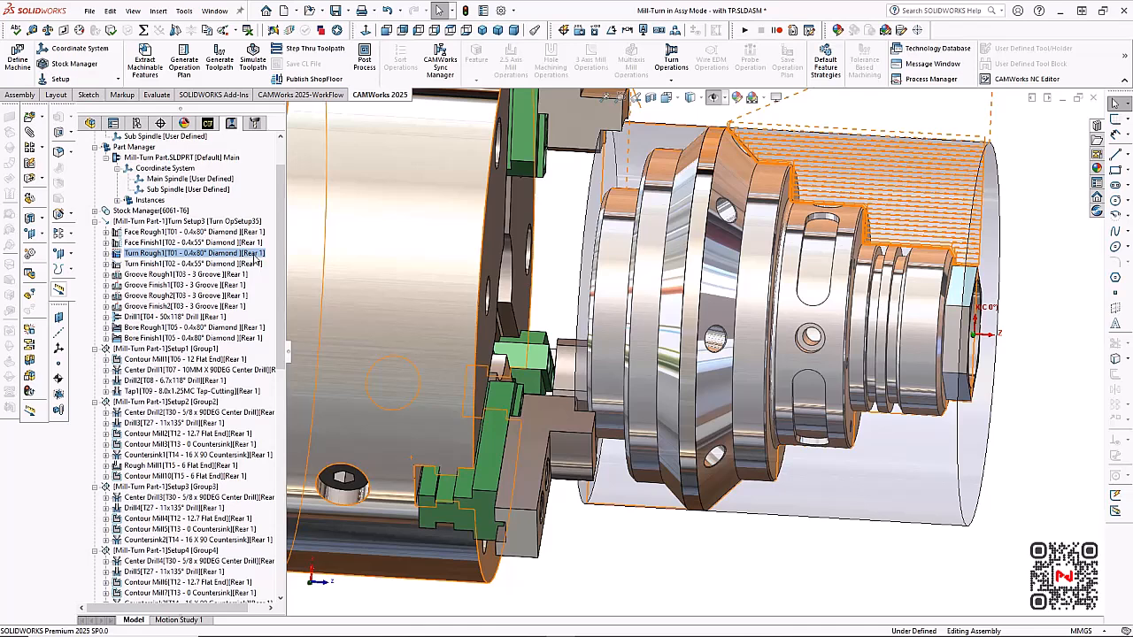
pyautogui.rightClick(256, 254)
pyautogui.click(297, 264)
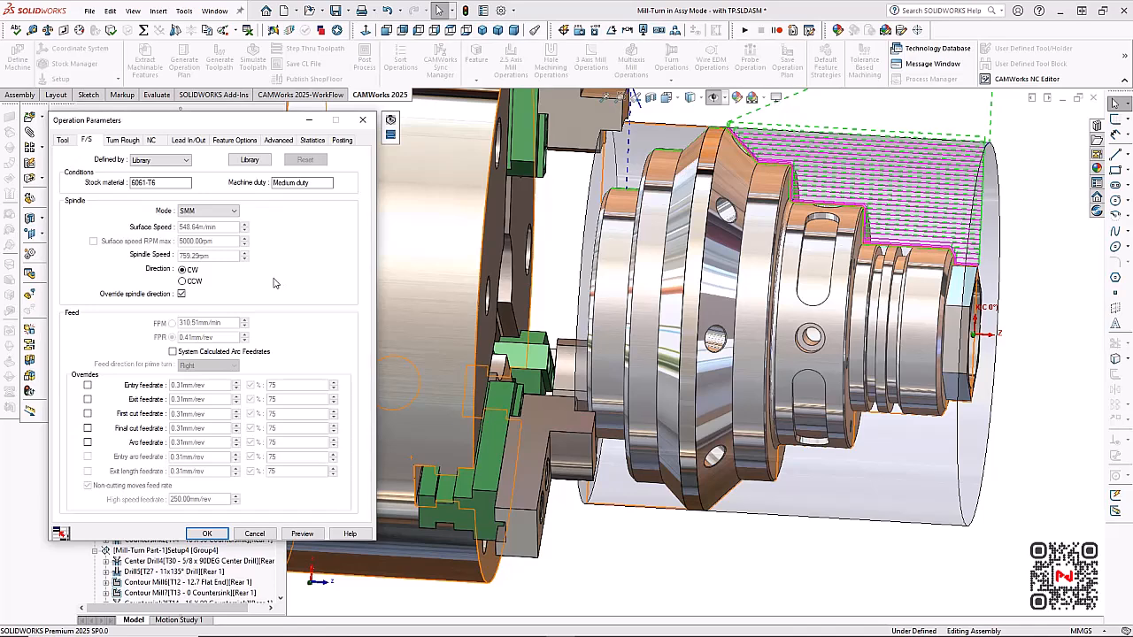
pyautogui.click(318, 142)
pyautogui.moveTo(199, 321); pyautogui.dragTo(160, 325)
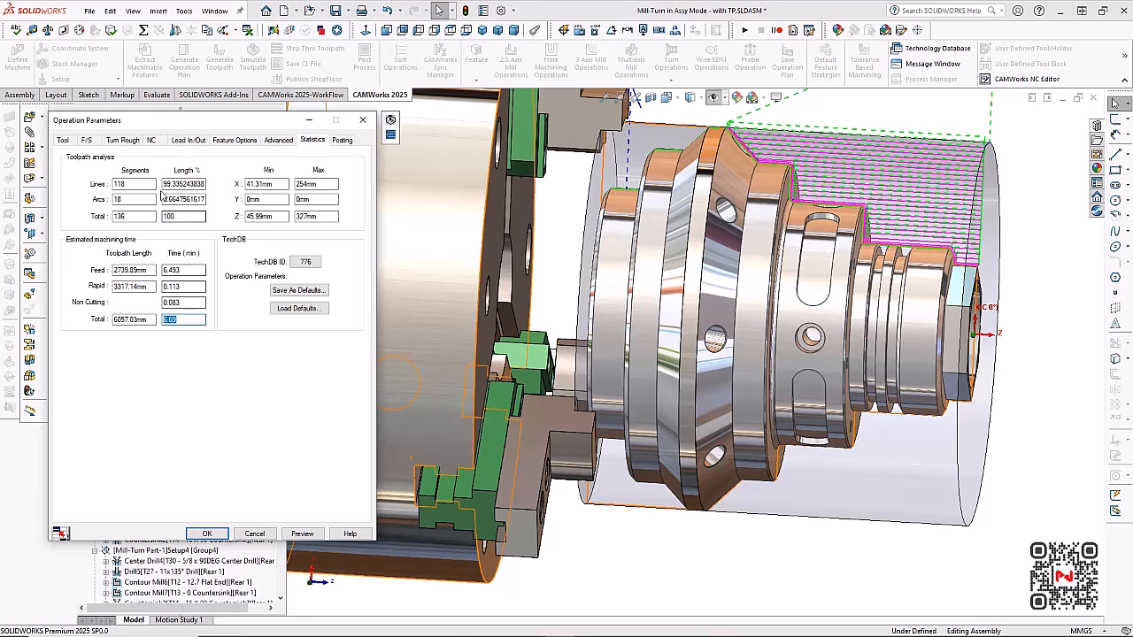
# Enable simultaneous (pinch) machining for Turn Rough1, and define its feed by operation with 0.82 mm/rev
pyautogui.click(123, 140)
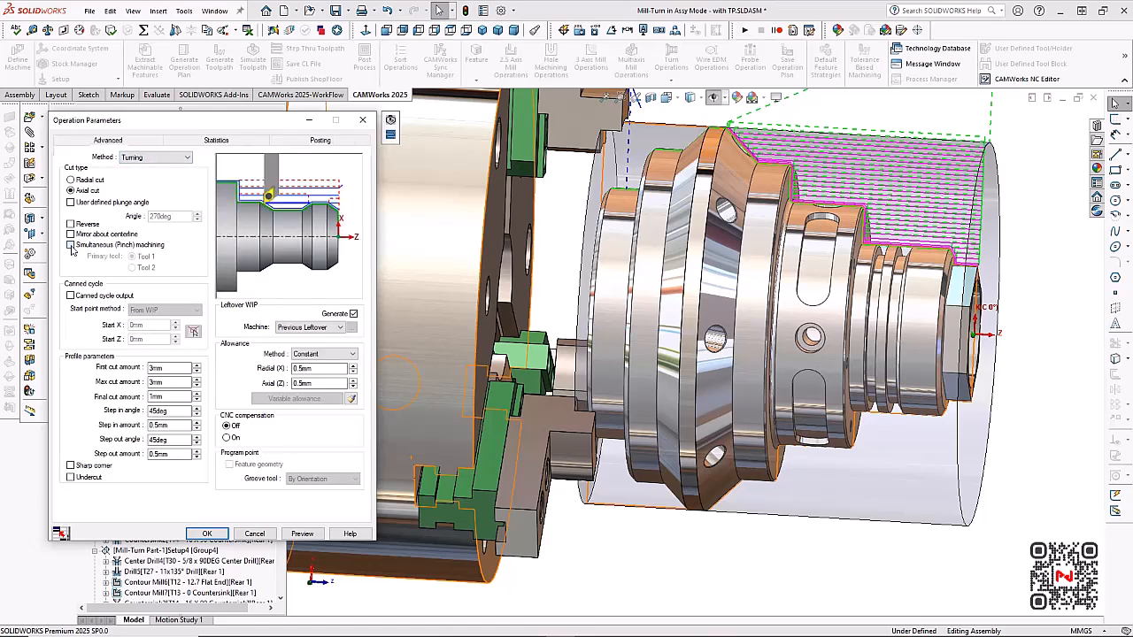
pyautogui.click(71, 245)
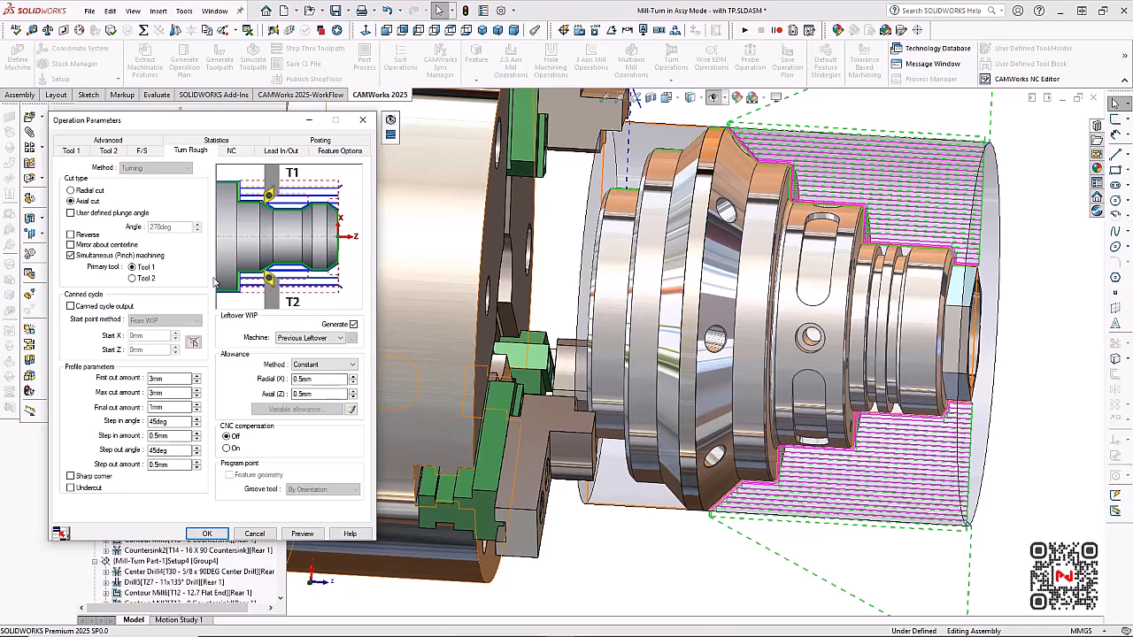
pyautogui.click(143, 151)
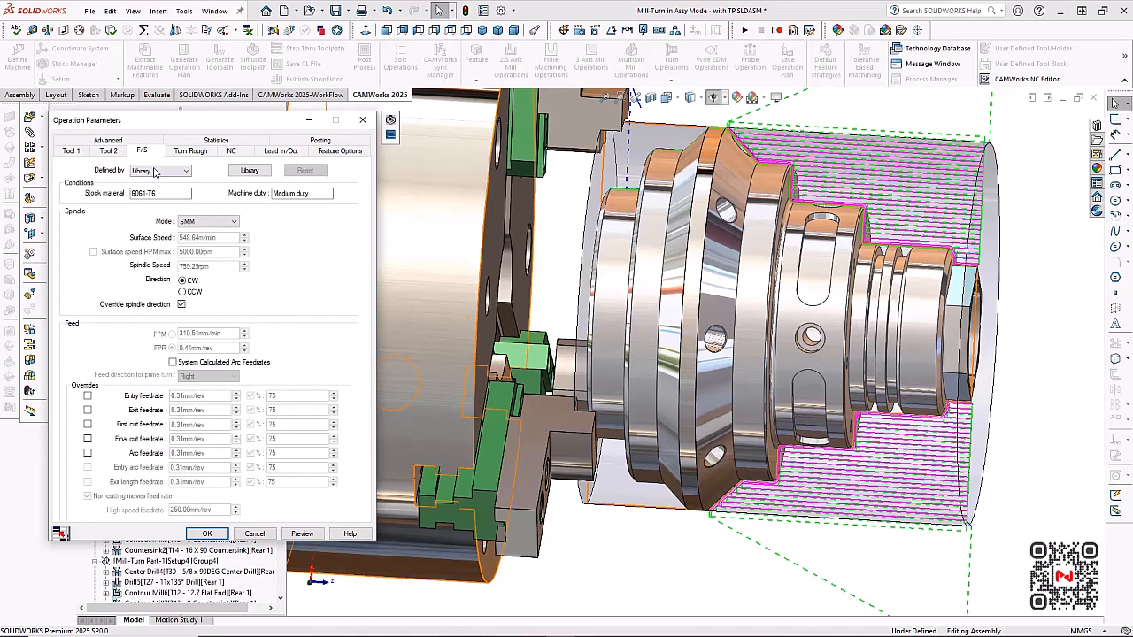
pyautogui.click(160, 170)
pyautogui.click(157, 183)
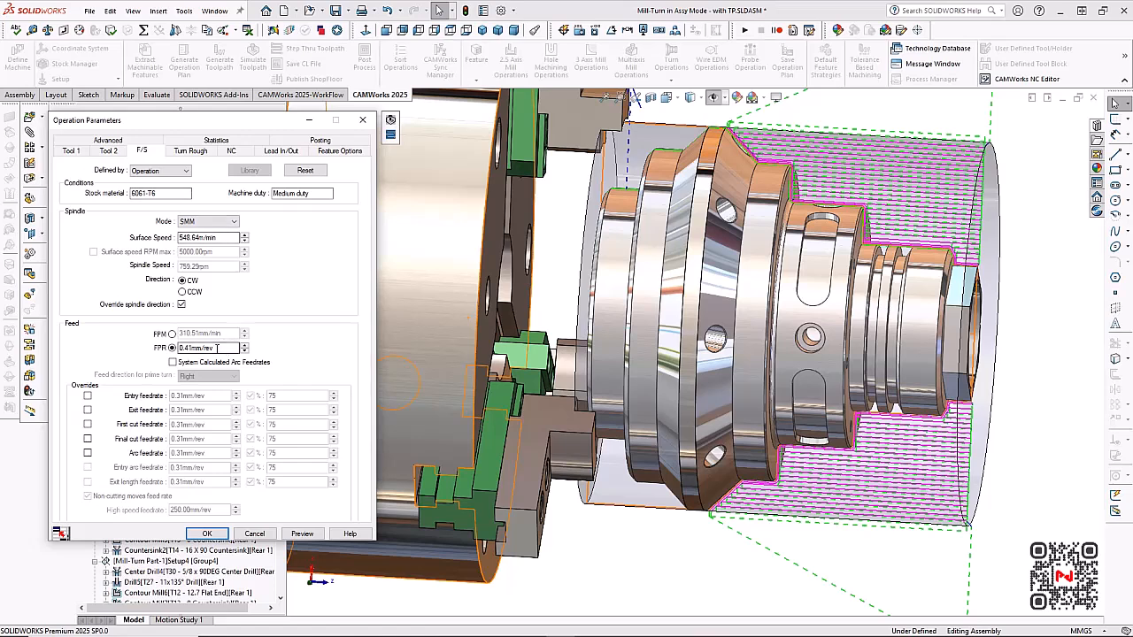
pyautogui.moveTo(218, 348); pyautogui.dragTo(157, 354)
pyautogui.press('BackSpace')
pyautogui.press('Tab')
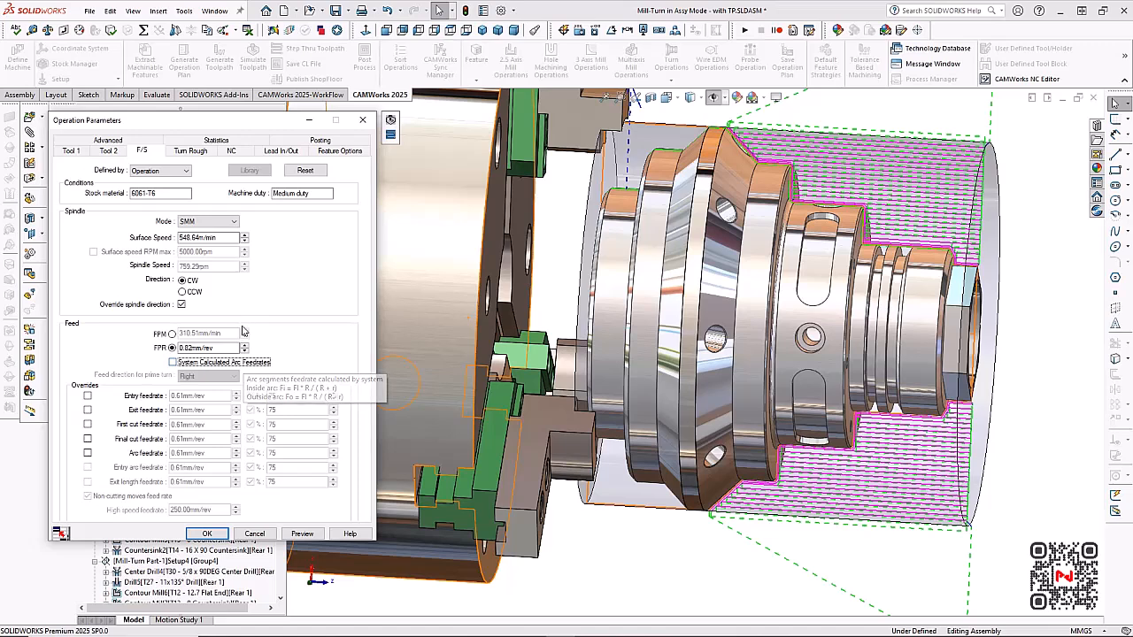
# Simulate the program up to the current operation, play the Turn Rough1 pinch turning through, and close the simulation
pyautogui.click(305, 534)
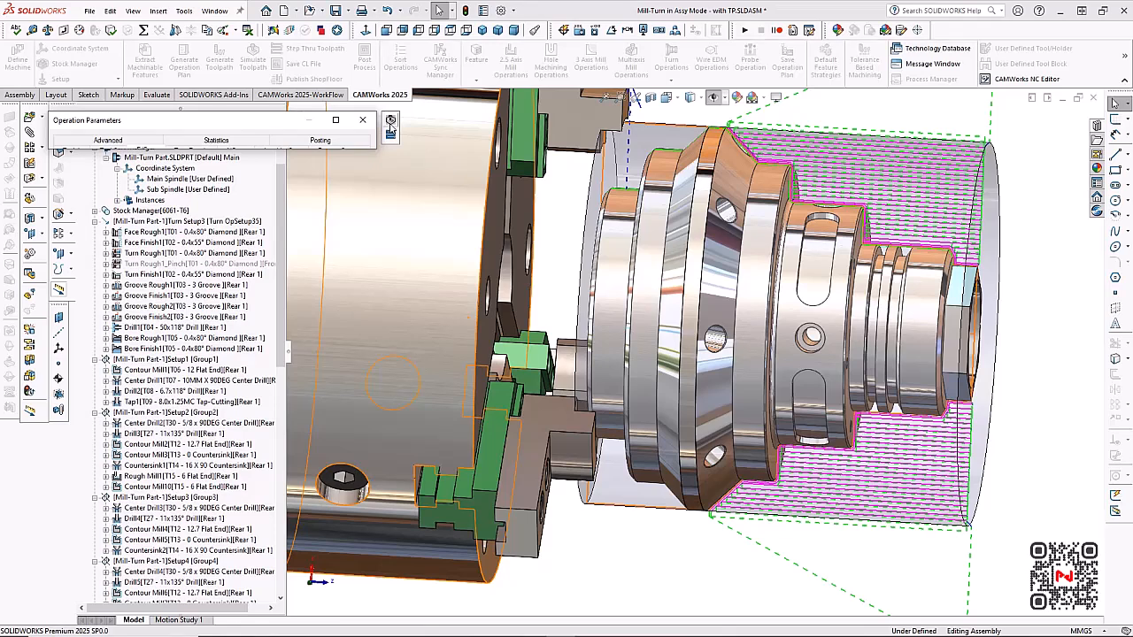
pyautogui.click(392, 121)
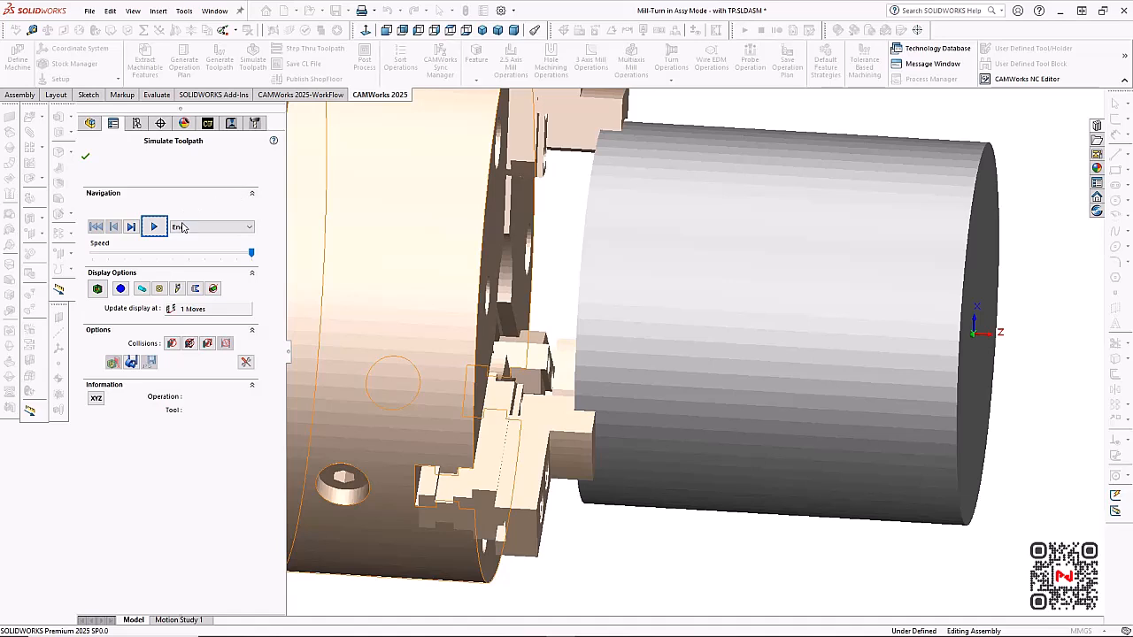
pyautogui.click(184, 227)
pyautogui.click(194, 240)
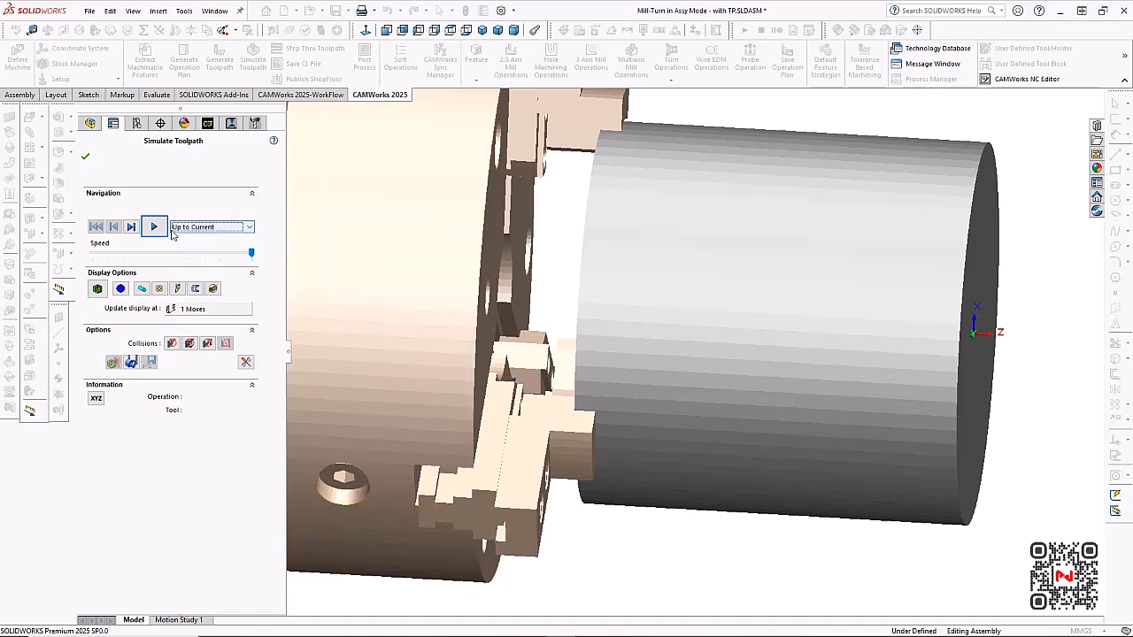
pyautogui.click(159, 232)
pyautogui.click(155, 227)
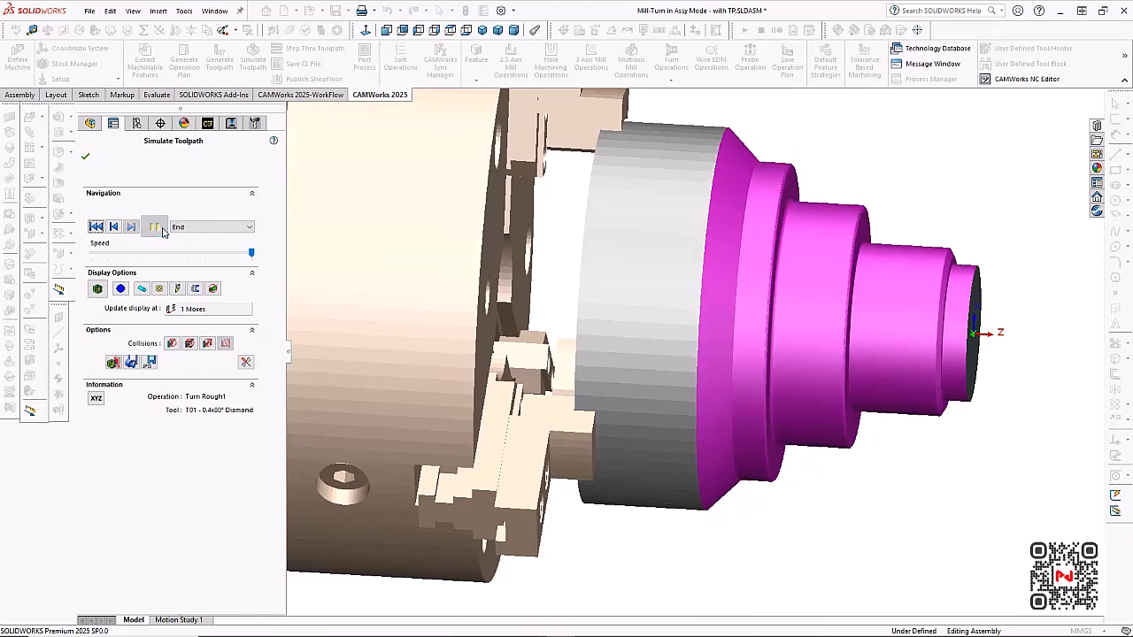
pyautogui.click(85, 157)
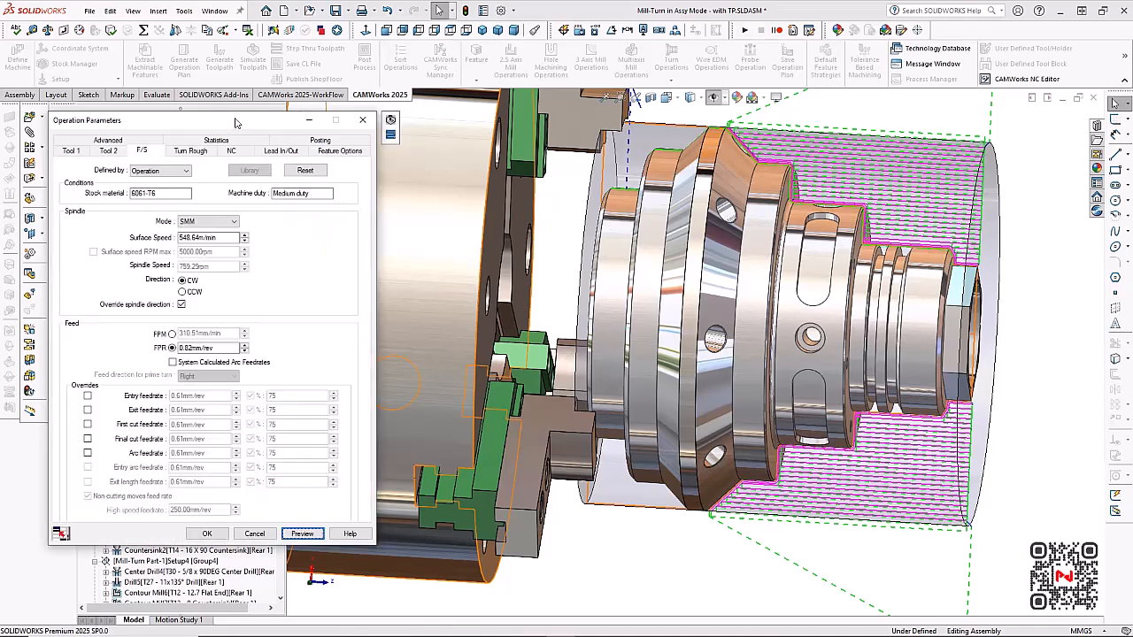
# Check the total estimated machining time of the pinch roughing and accept the operation parameters
pyautogui.click(225, 147)
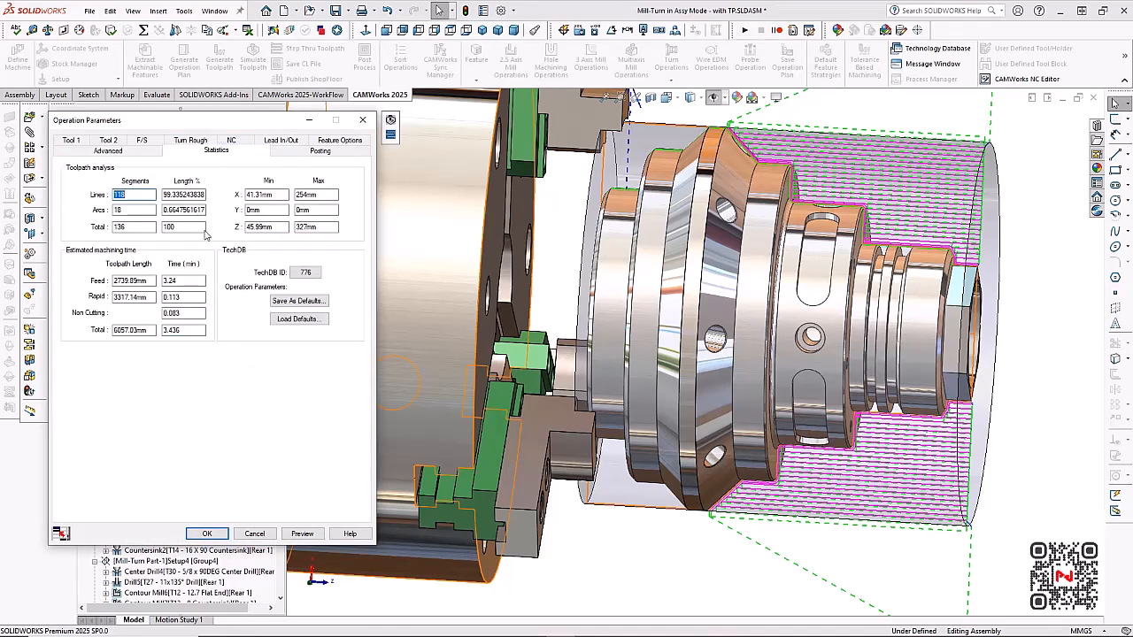
pyautogui.click(177, 330)
pyautogui.doubleClick(177, 330)
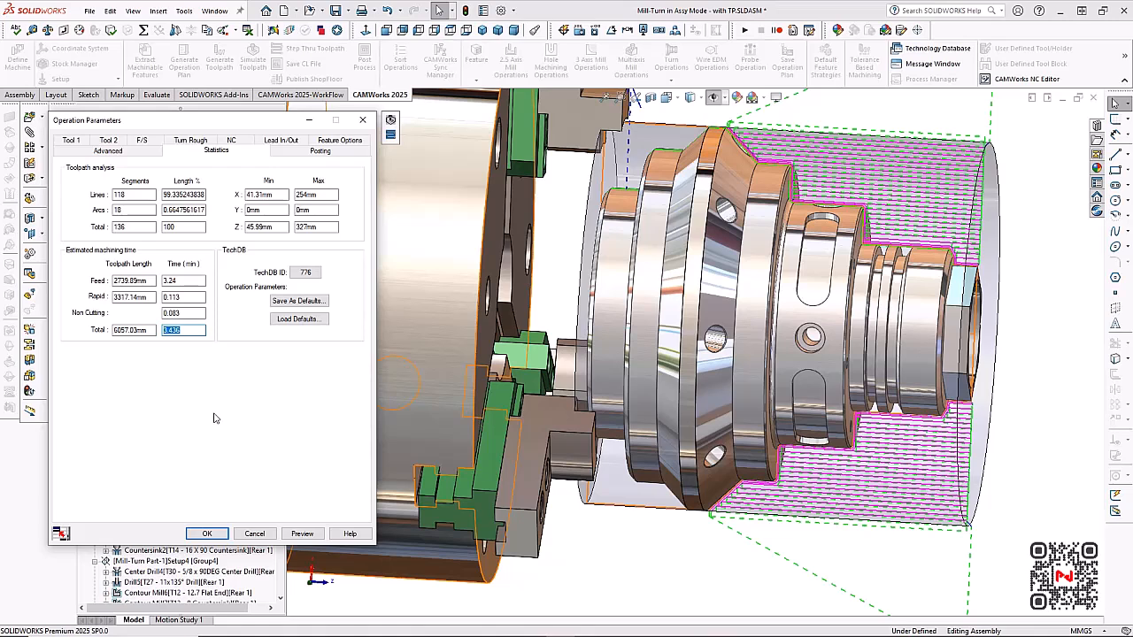
pyautogui.click(208, 533)
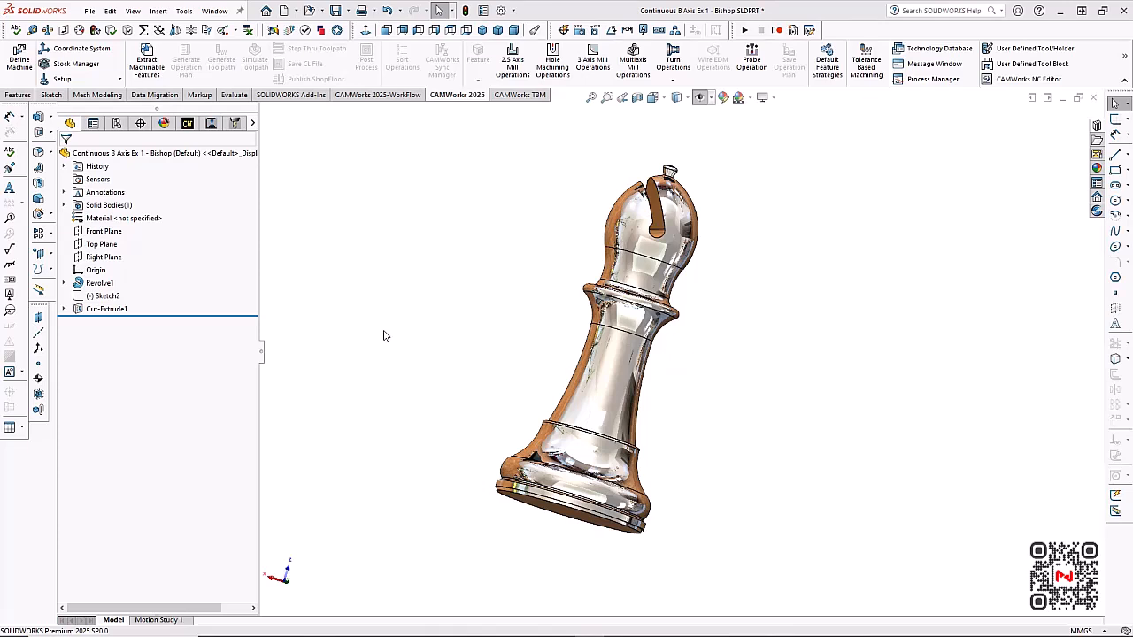
pyautogui.moveTo(647, 348); pyautogui.dragTo(701, 353, button='middle')
pyautogui.moveTo(691, 387); pyautogui.dragTo(690, 357, button='middle')
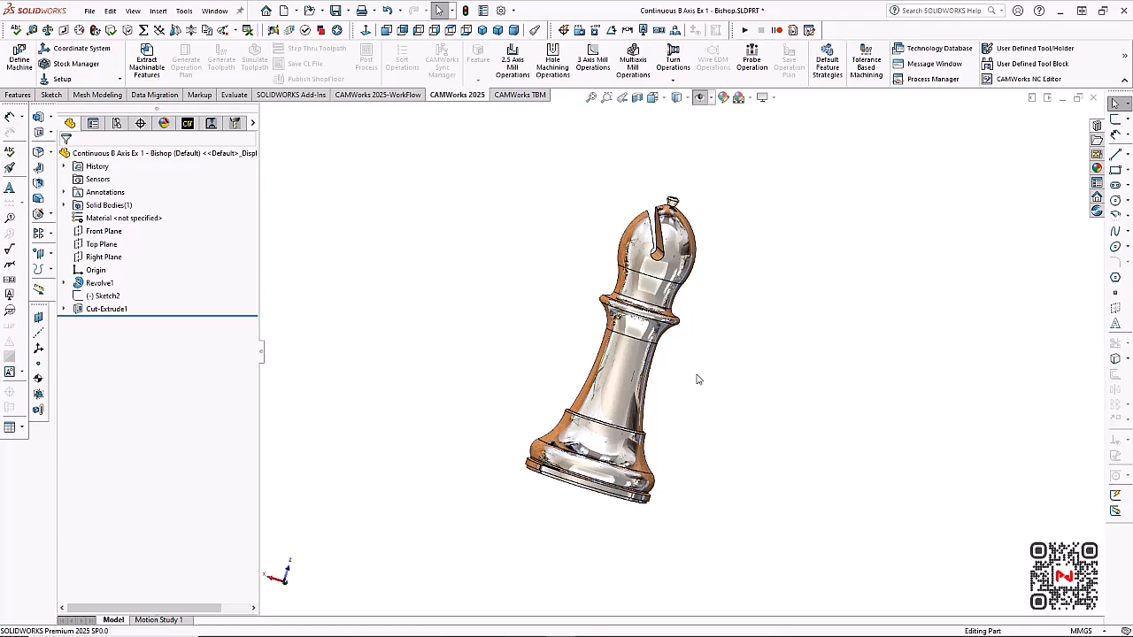
# Review the dual-turret mill-turn machine and the stock defined for the bishop, and extract its machinable features
pyautogui.click(189, 123)
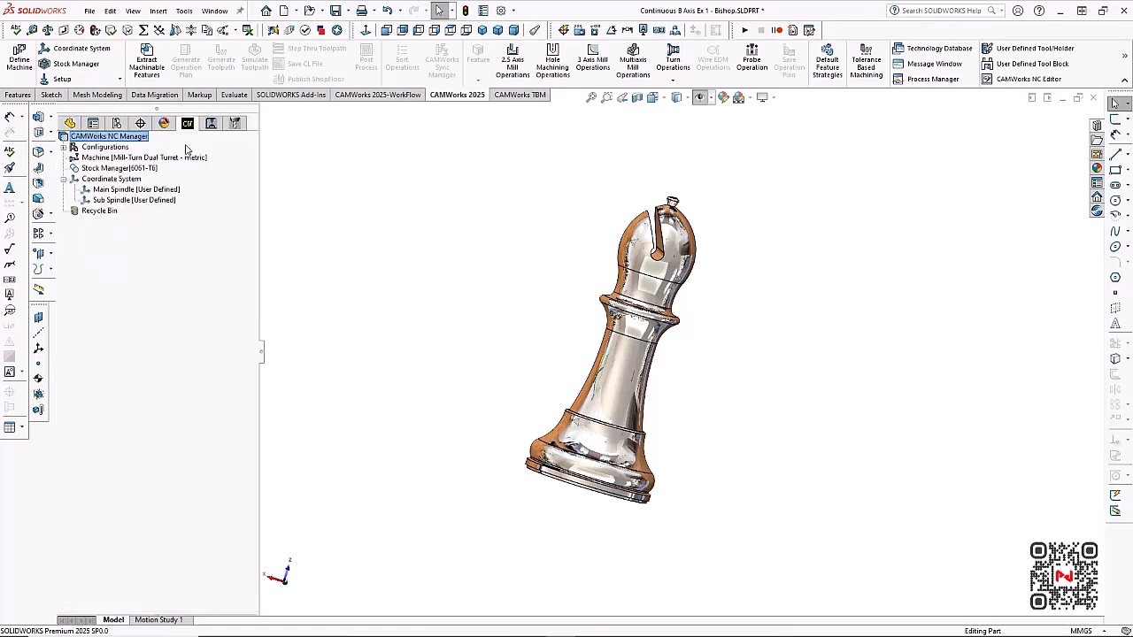
pyautogui.click(183, 158)
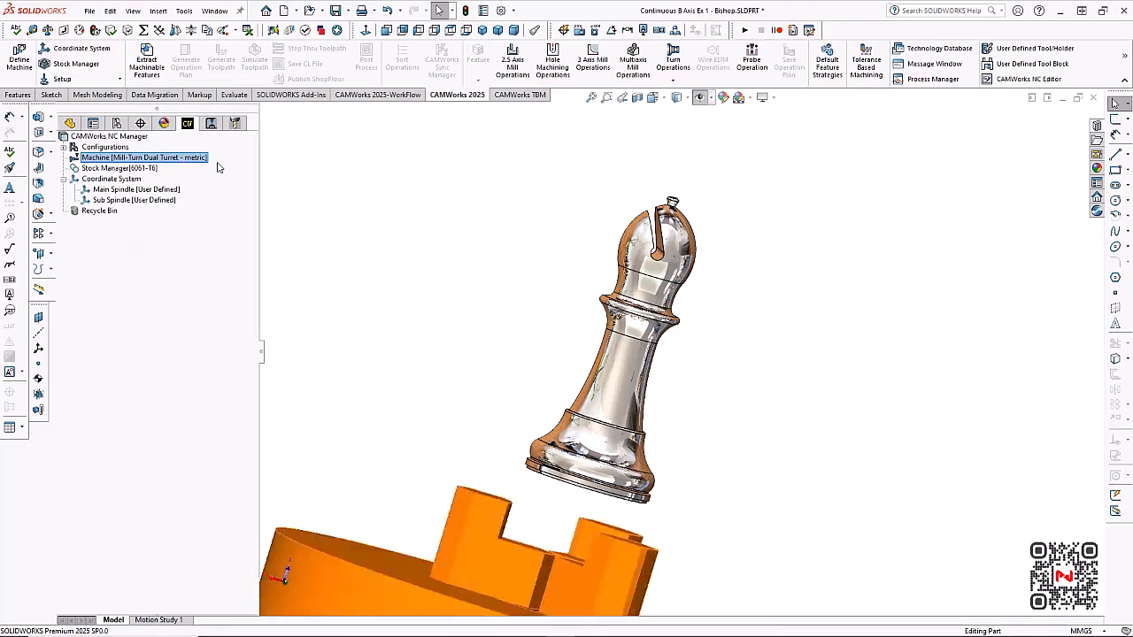
pyautogui.moveTo(456, 331); pyautogui.dragTo(338, 288, button='middle')
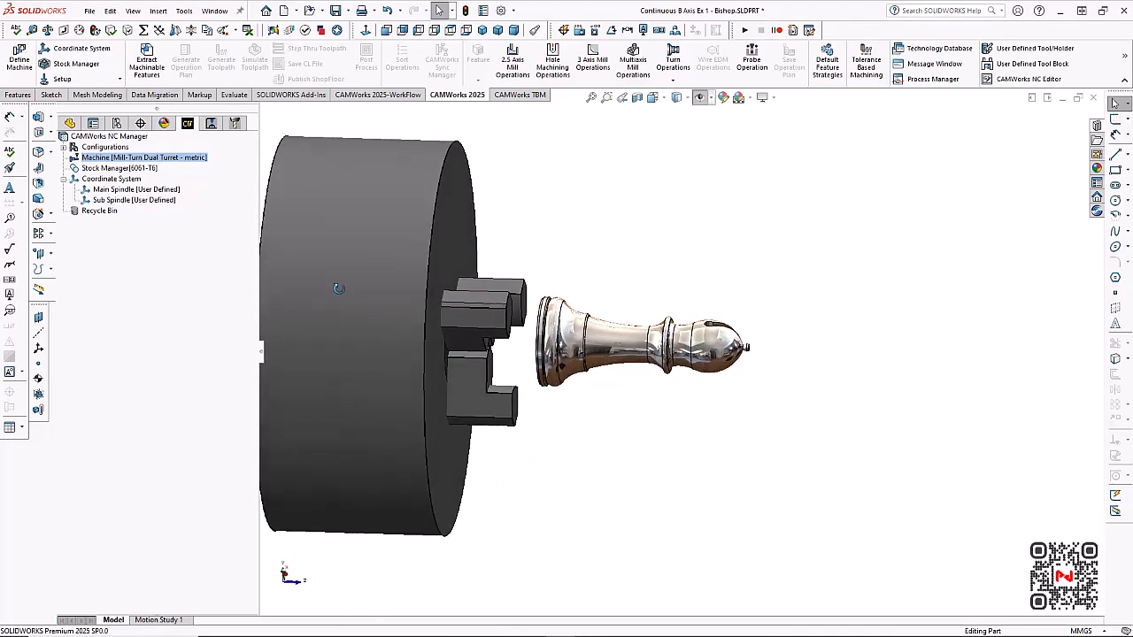
pyautogui.moveTo(144, 167)
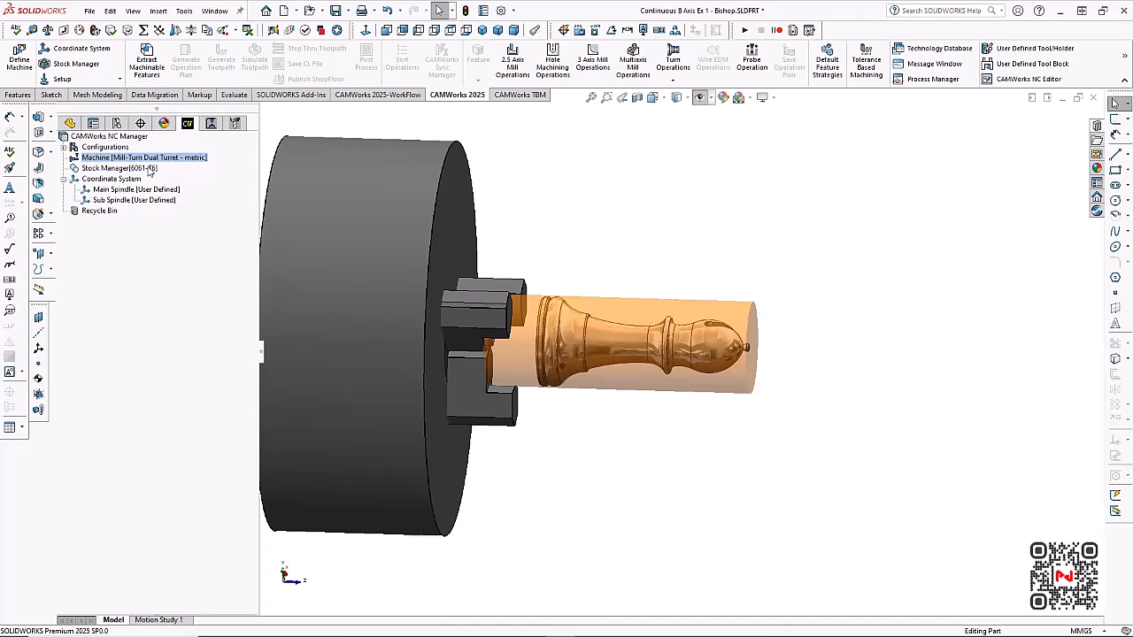
pyautogui.click(146, 61)
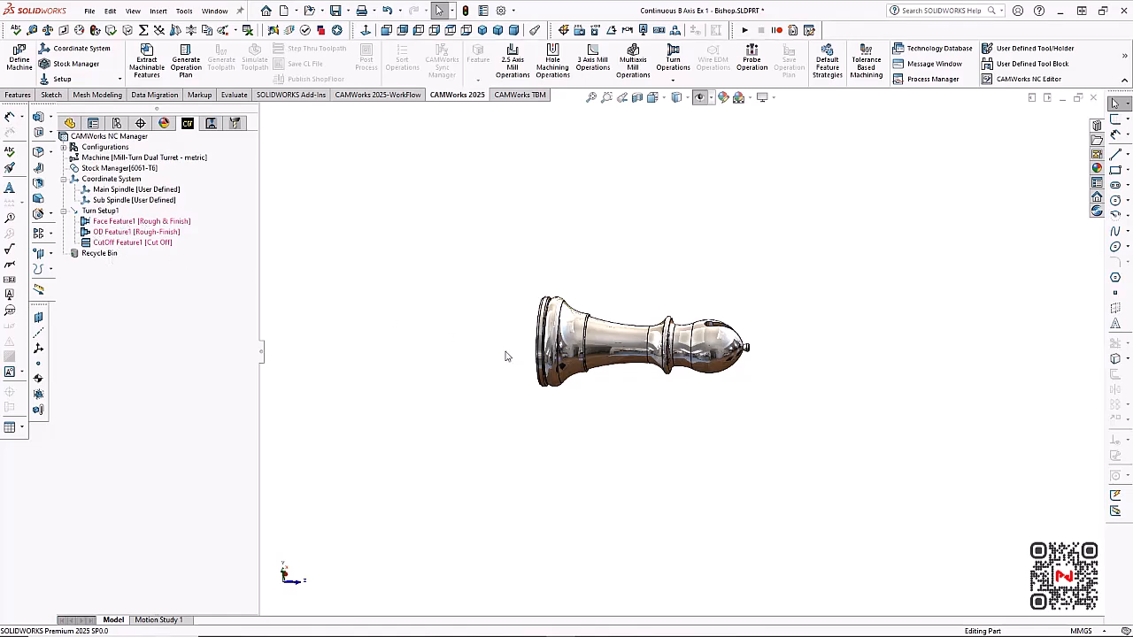
# Examine the orientation of Turn Setup1 and the slot in the bishop's head
pyautogui.scroll(-3, 668, 338)
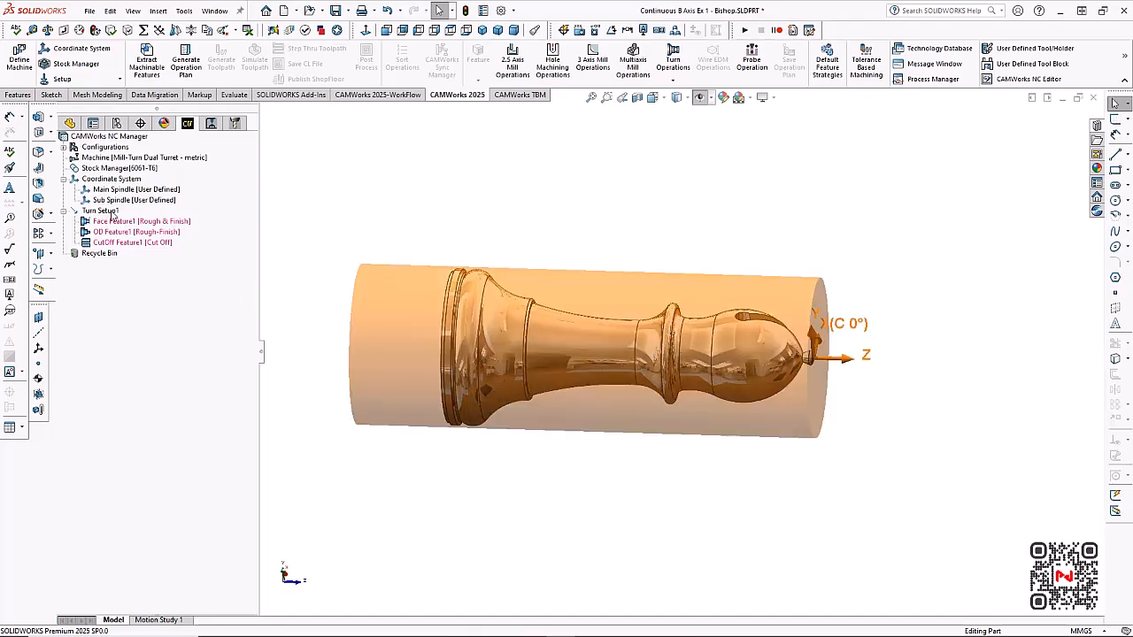
pyautogui.click(113, 216)
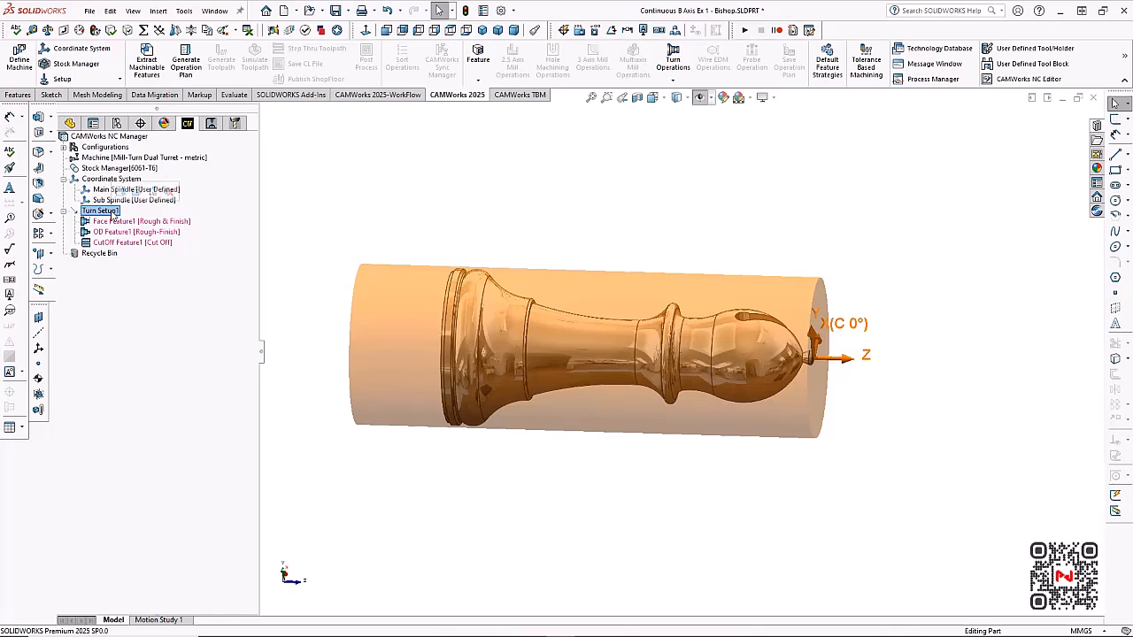
pyautogui.rightClick(112, 216)
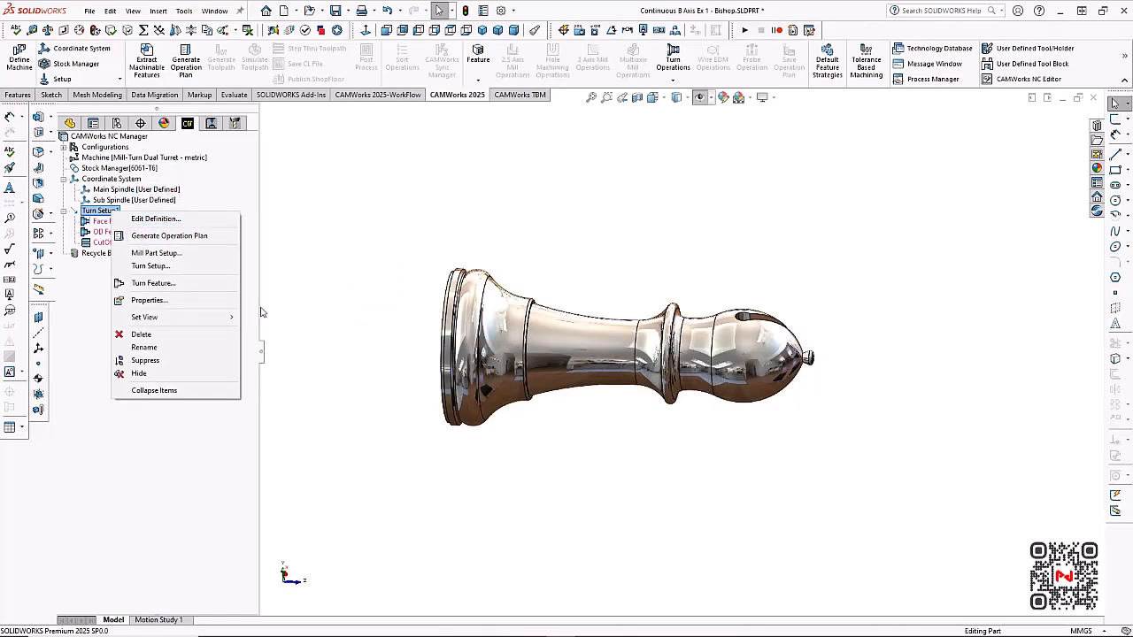
pyautogui.click(345, 287)
pyautogui.moveTo(785, 293); pyautogui.dragTo(706, 367, button='middle')
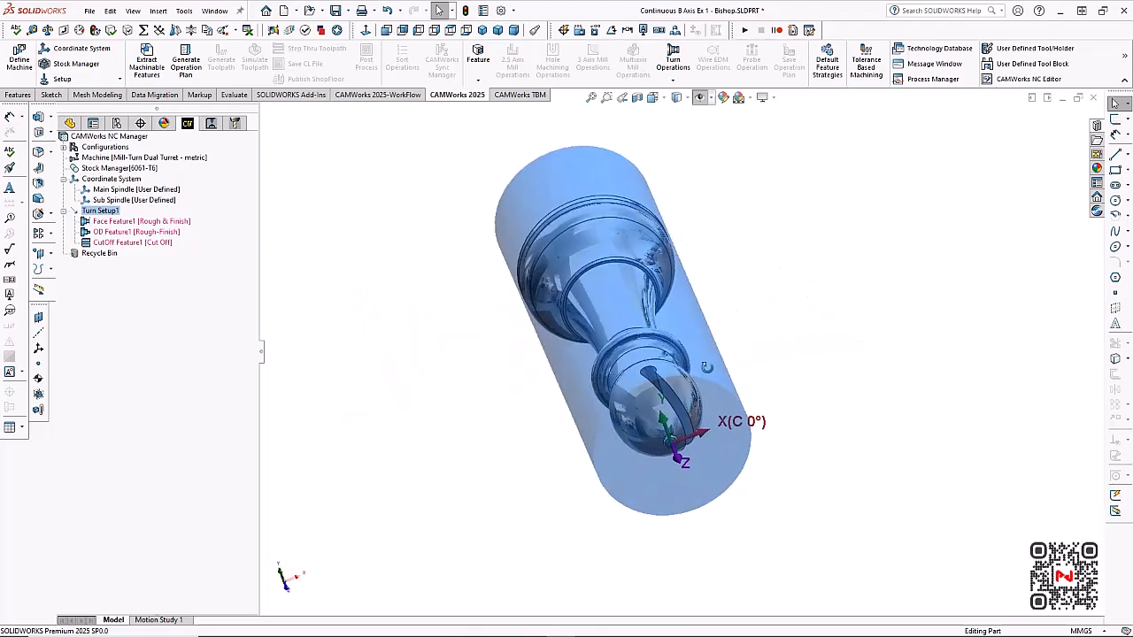
pyautogui.click(105, 146)
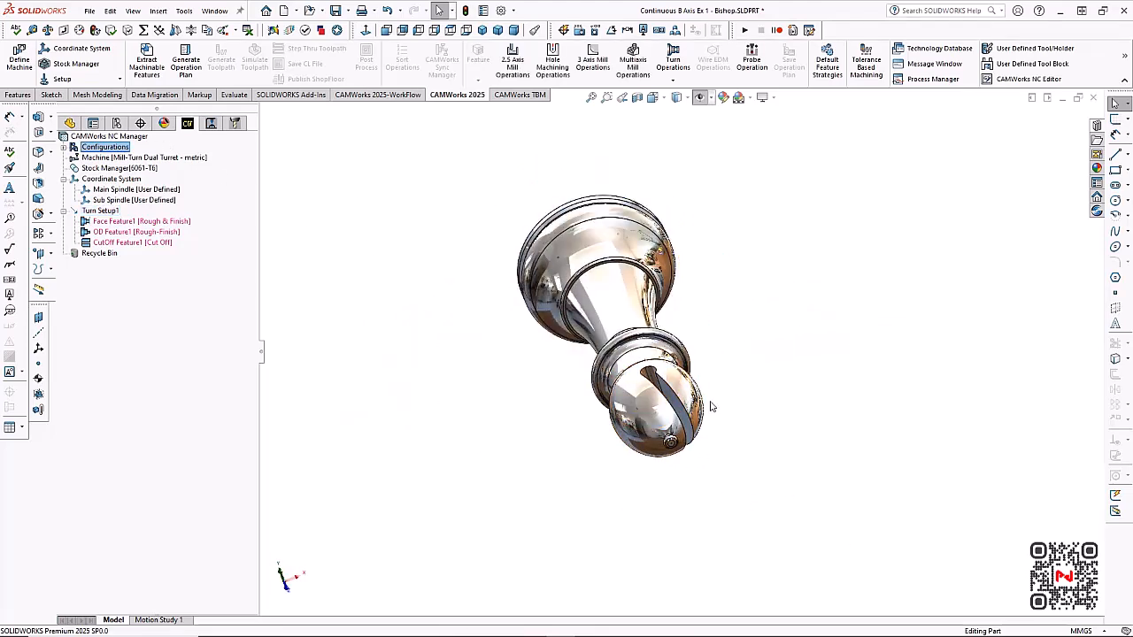
pyautogui.moveTo(715, 407); pyautogui.dragTo(734, 341, button='middle')
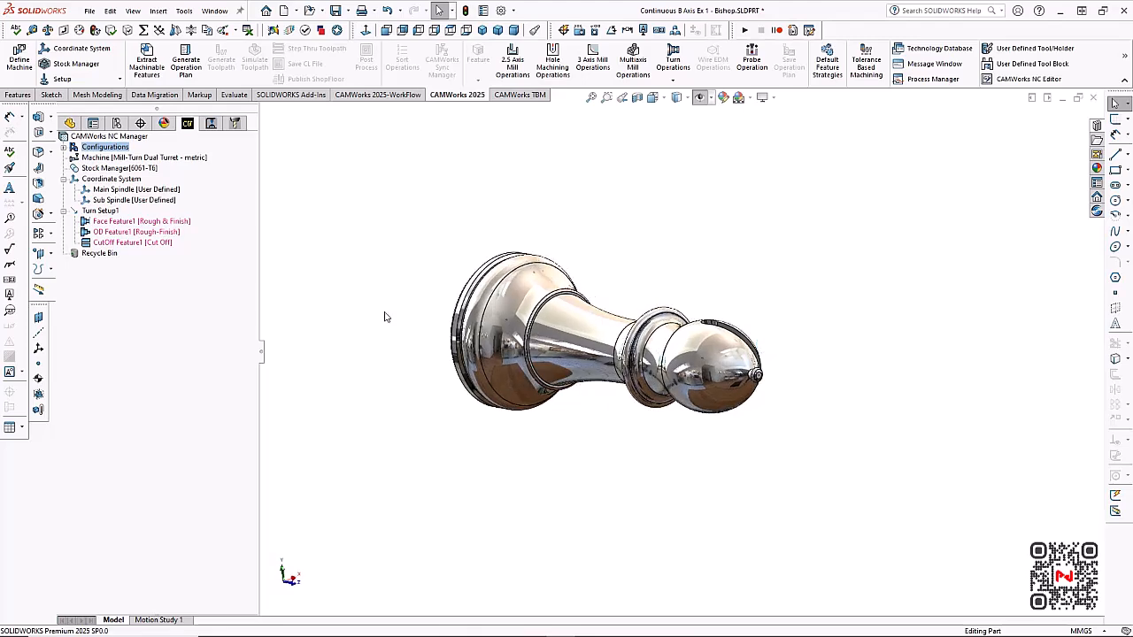
# Add a mill part setup after Turn Setup1, using the Top Plane as its direction entity
pyautogui.rightClick(108, 212)
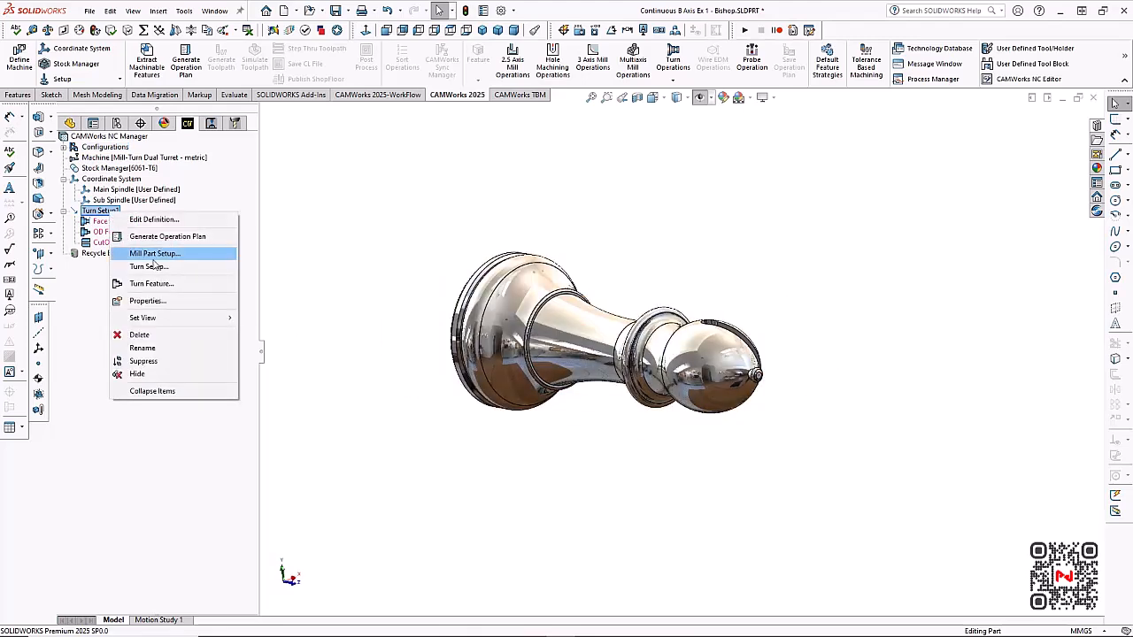
pyautogui.click(157, 255)
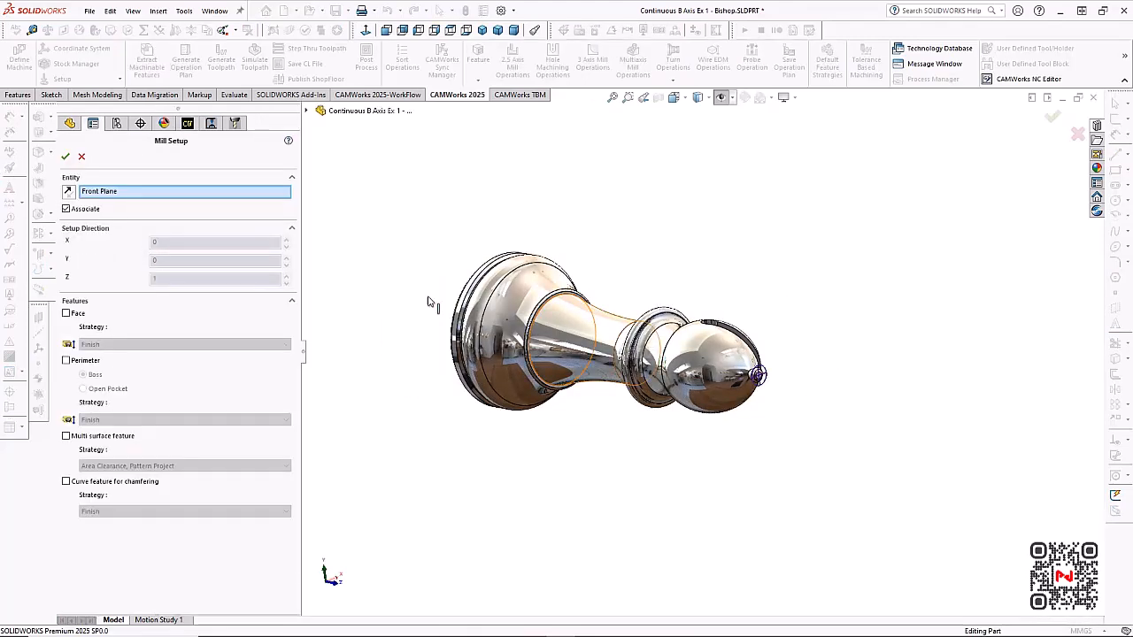
pyautogui.click(306, 112)
pyautogui.click(357, 201)
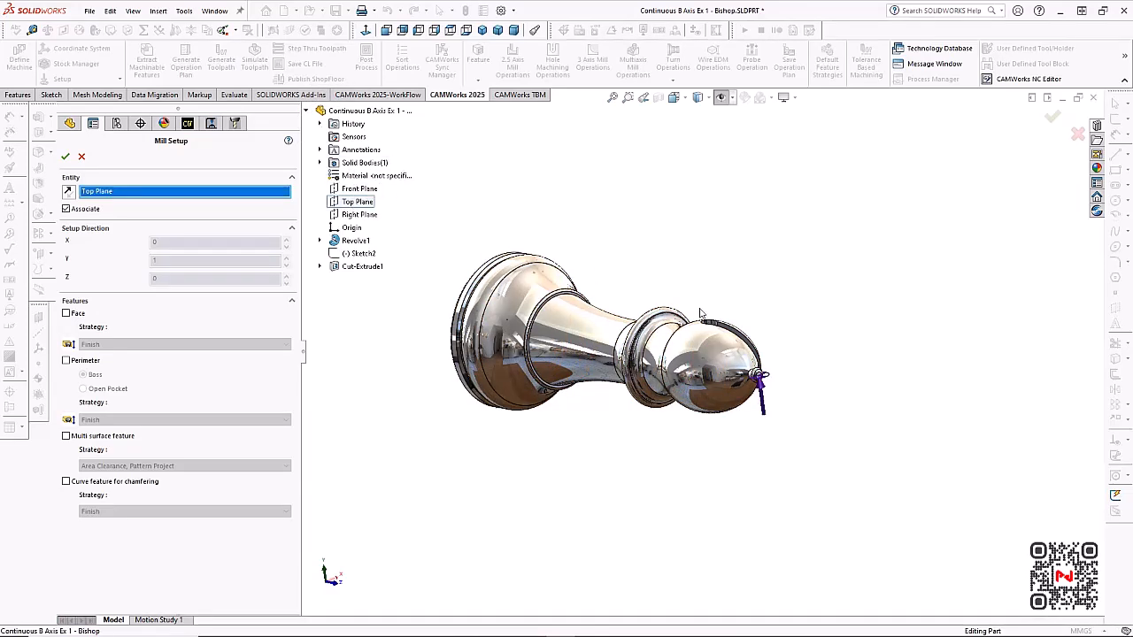
pyautogui.moveTo(685, 430); pyautogui.dragTo(712, 150, button='middle')
pyautogui.moveTo(736, 302); pyautogui.dragTo(682, 335, button='middle')
pyautogui.scroll(-2, 744, 265)
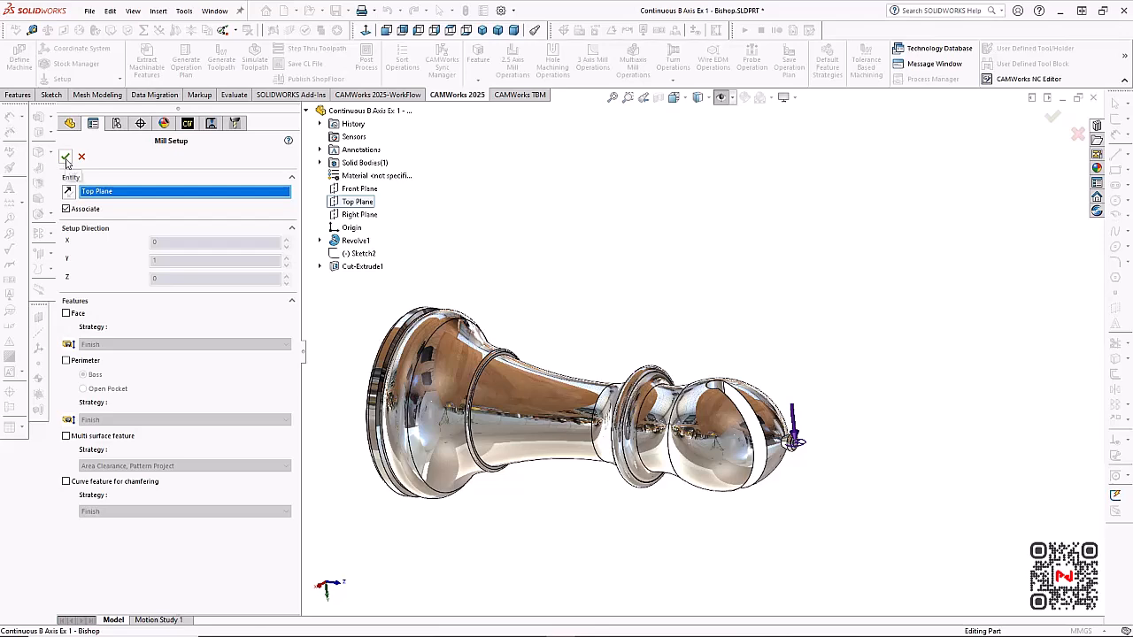
pyautogui.click(66, 159)
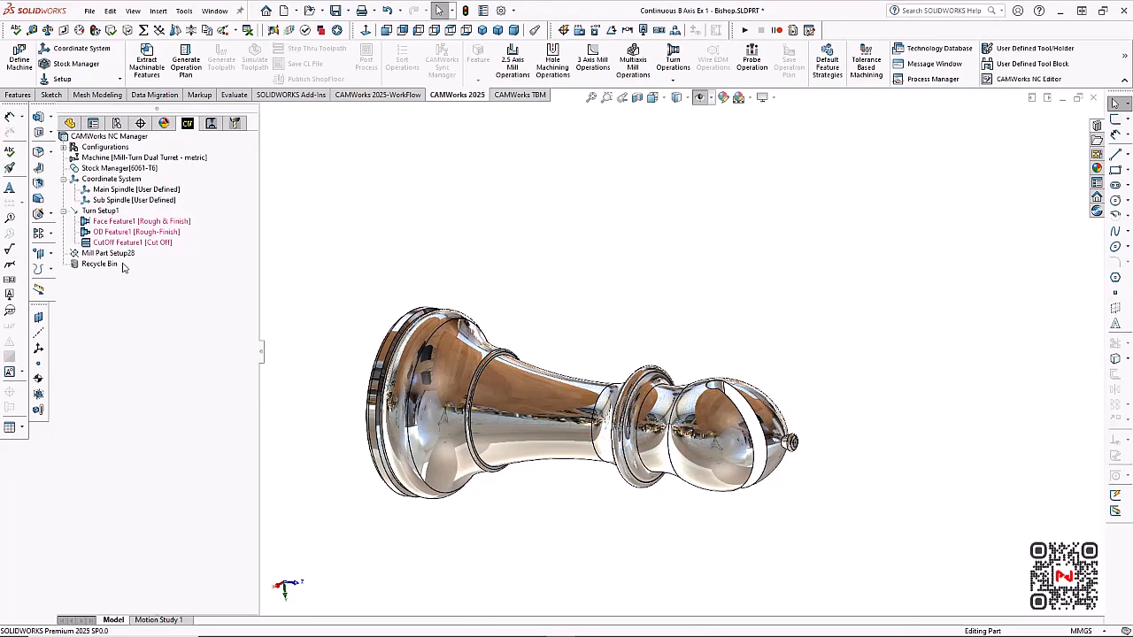
# Add a 2.5 axis Corner Slot feature from Sketch3 to Mill Part Setup28, blind 10 mm deep with the direction reversed
pyautogui.rightClick(132, 258)
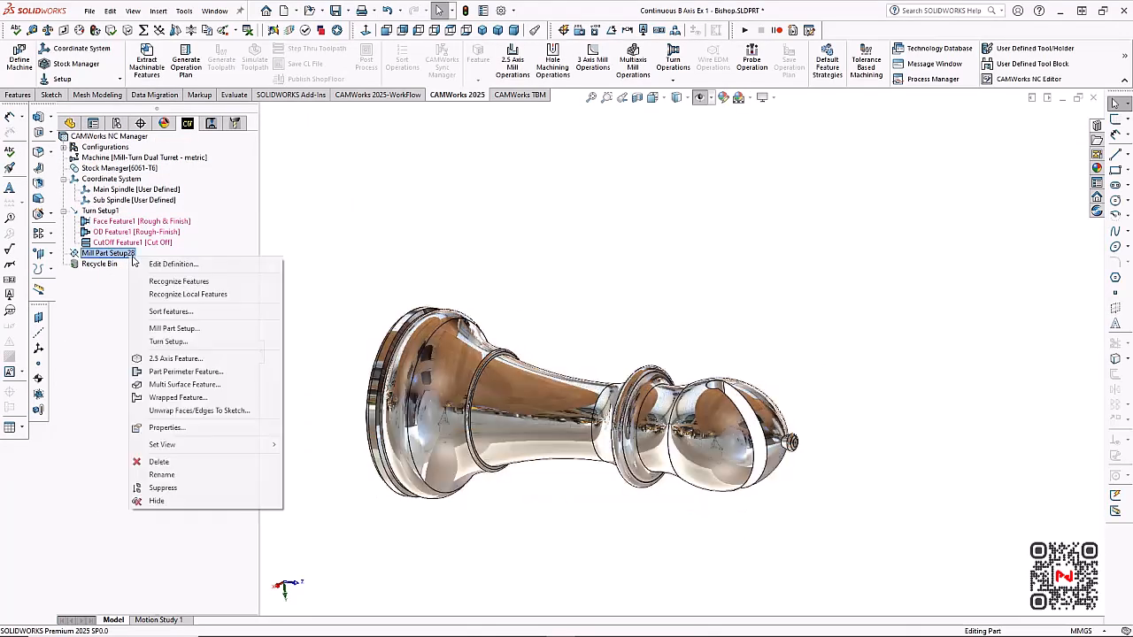
pyautogui.click(174, 359)
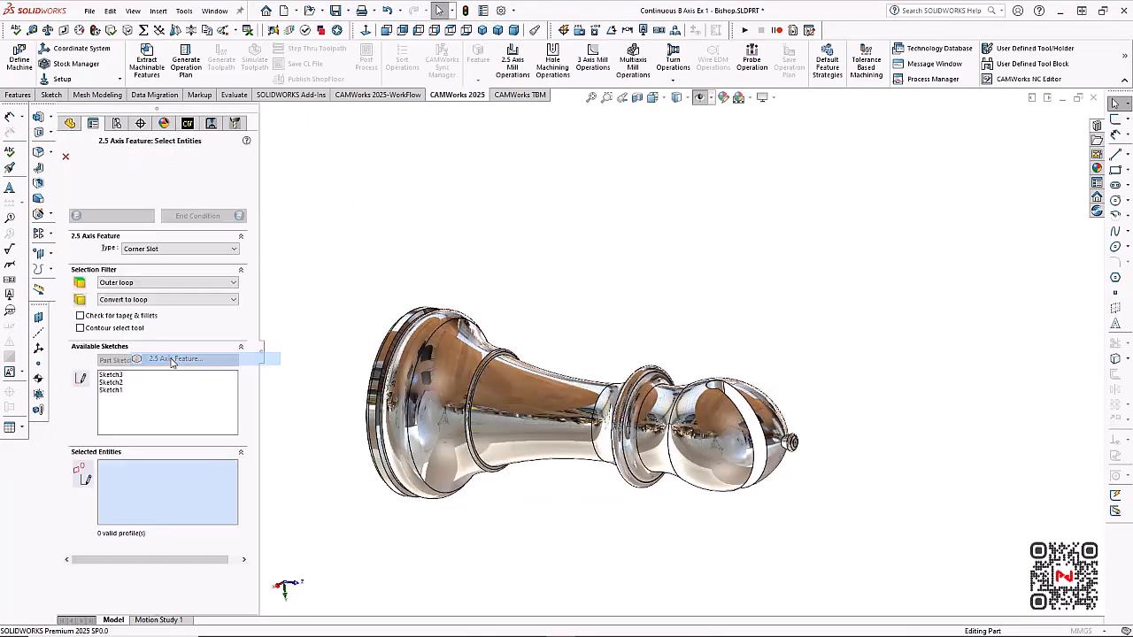
pyautogui.click(192, 252)
pyautogui.click(187, 275)
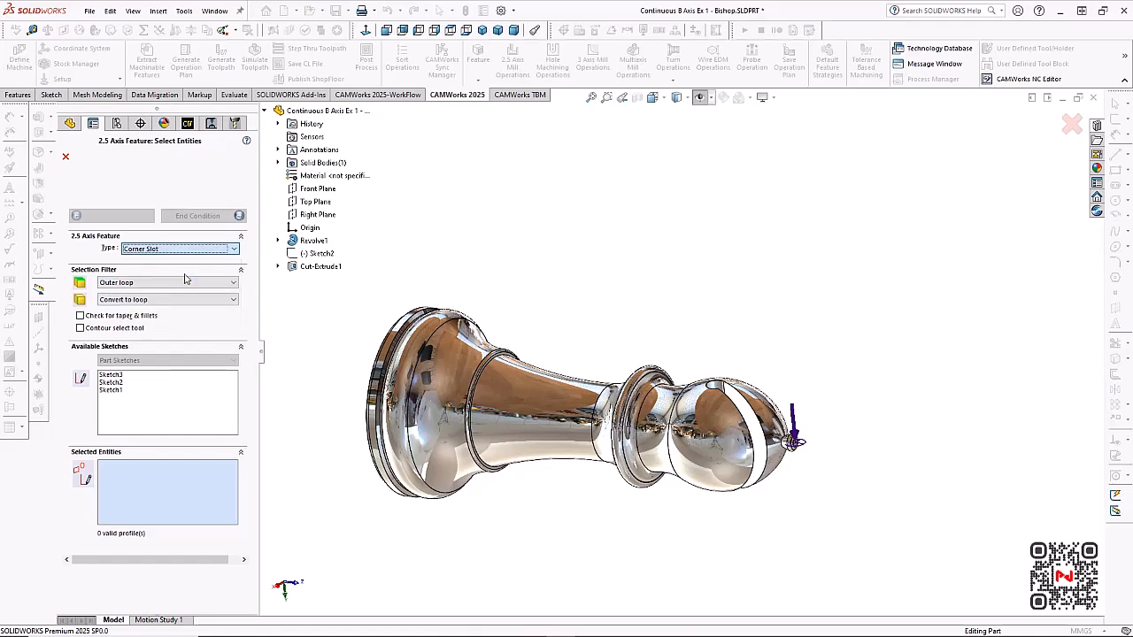
pyautogui.click(113, 377)
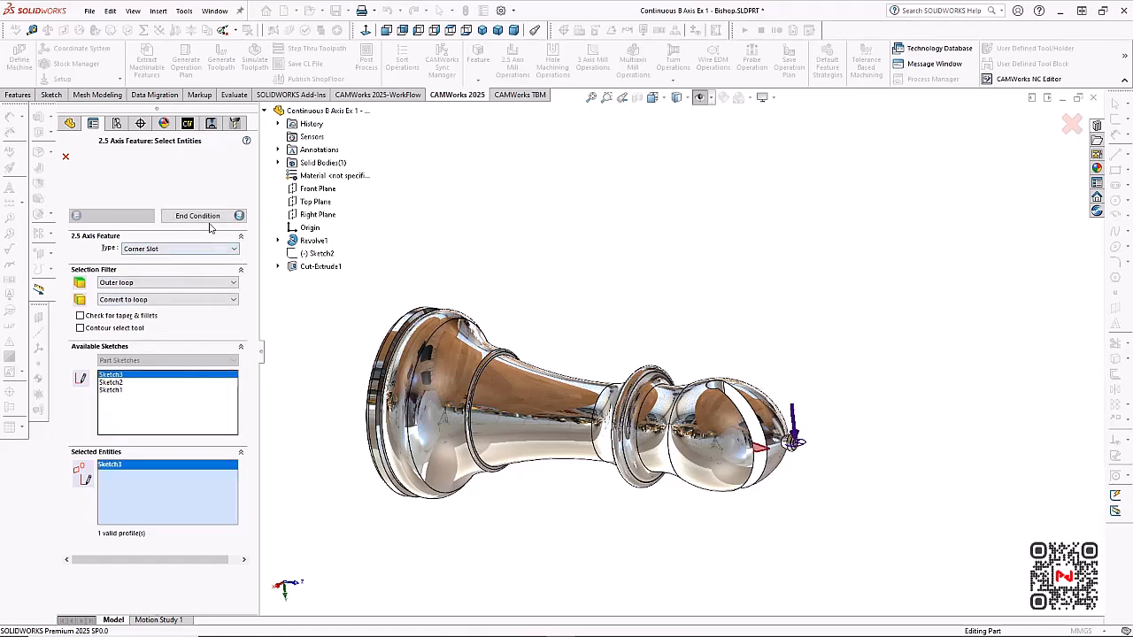
pyautogui.click(211, 221)
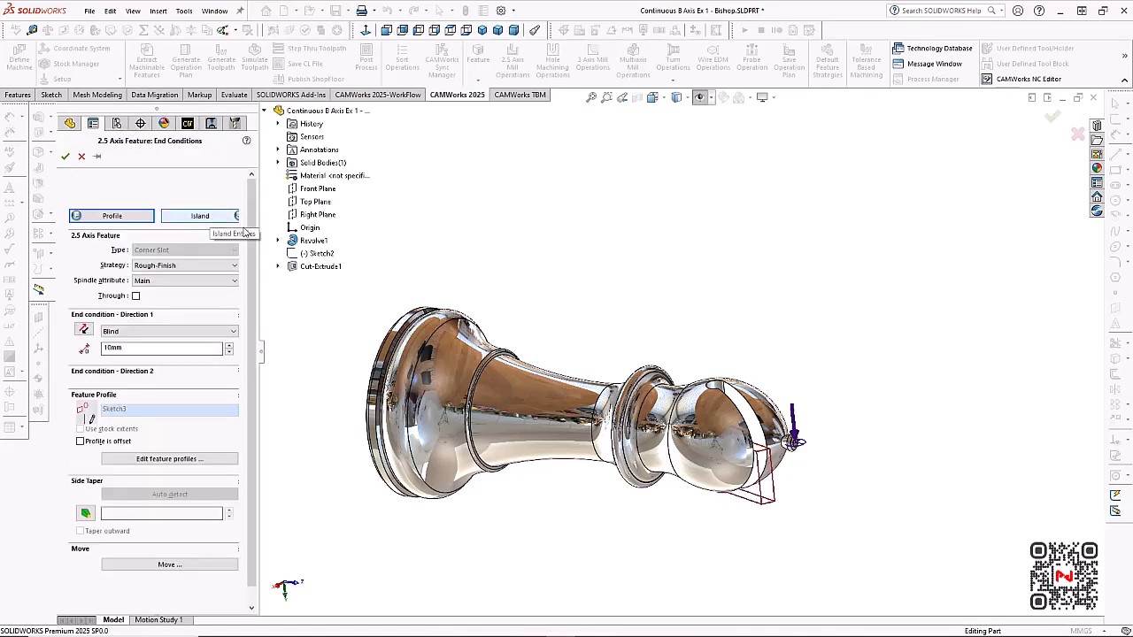
pyautogui.click(83, 330)
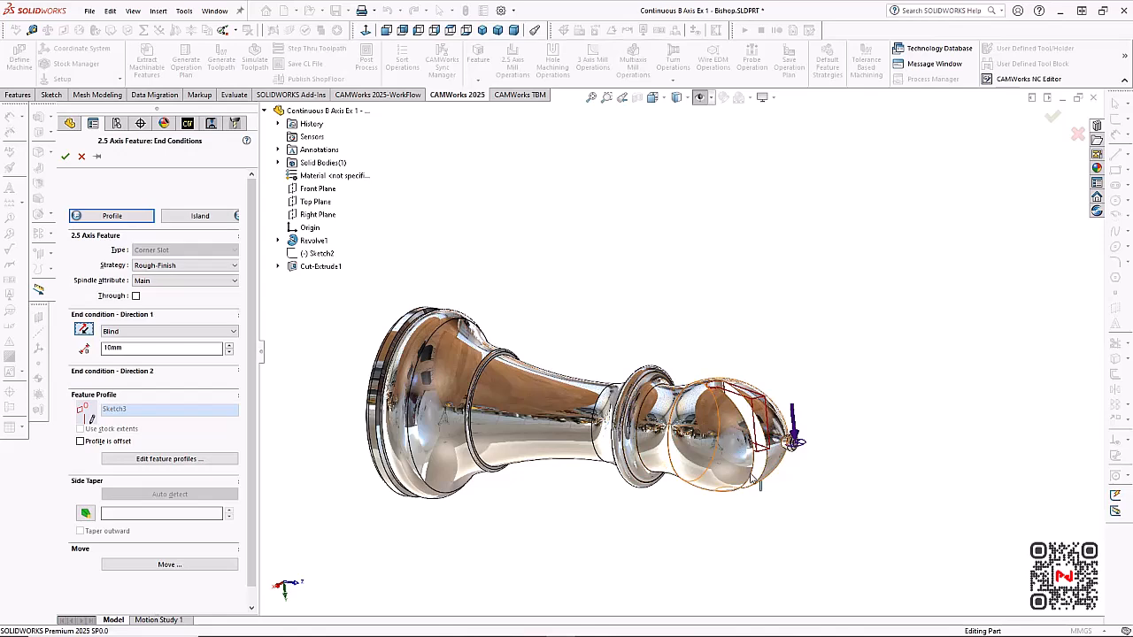
pyautogui.click(65, 157)
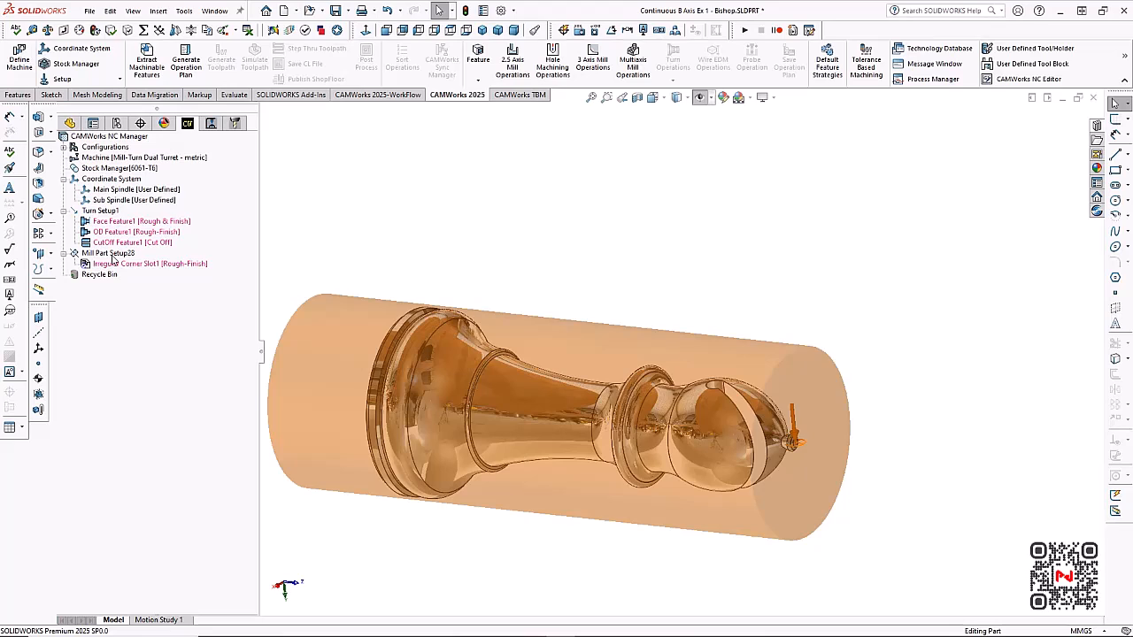
# Add a second mill part setup on the Top Plane with its machining direction reversed
pyautogui.rightClick(112, 258)
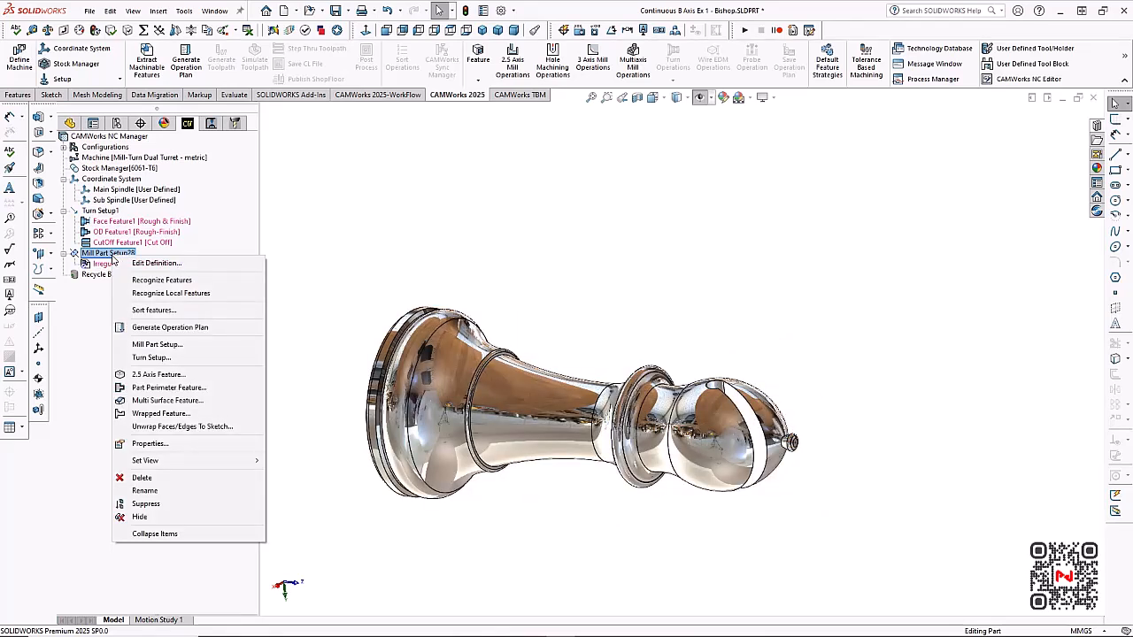
pyautogui.click(174, 345)
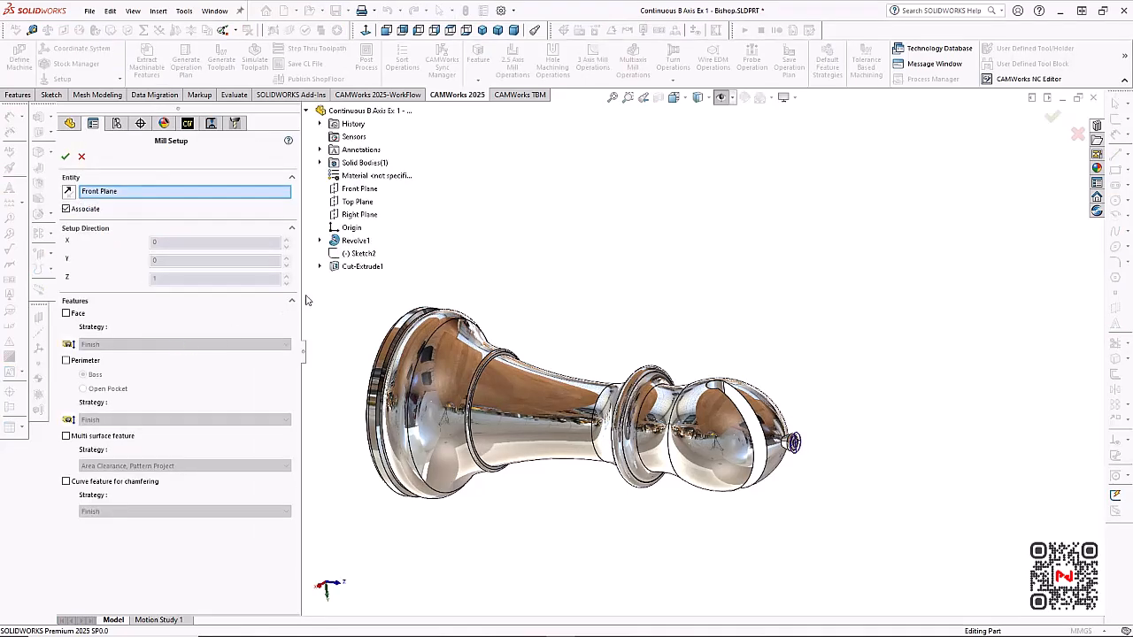
pyautogui.click(350, 203)
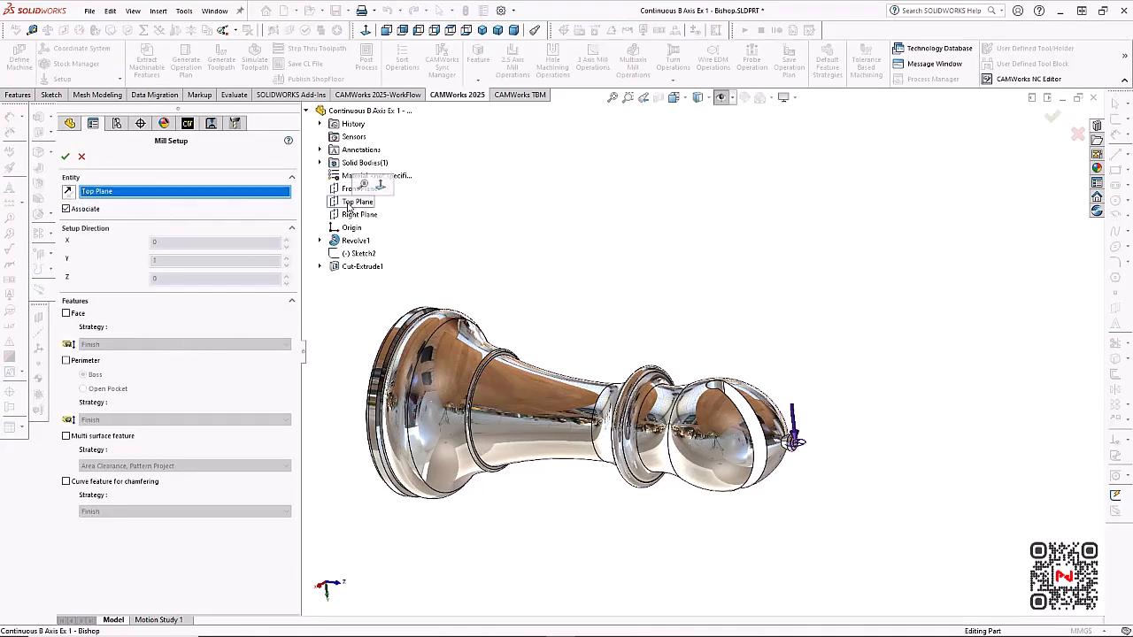
pyautogui.click(69, 192)
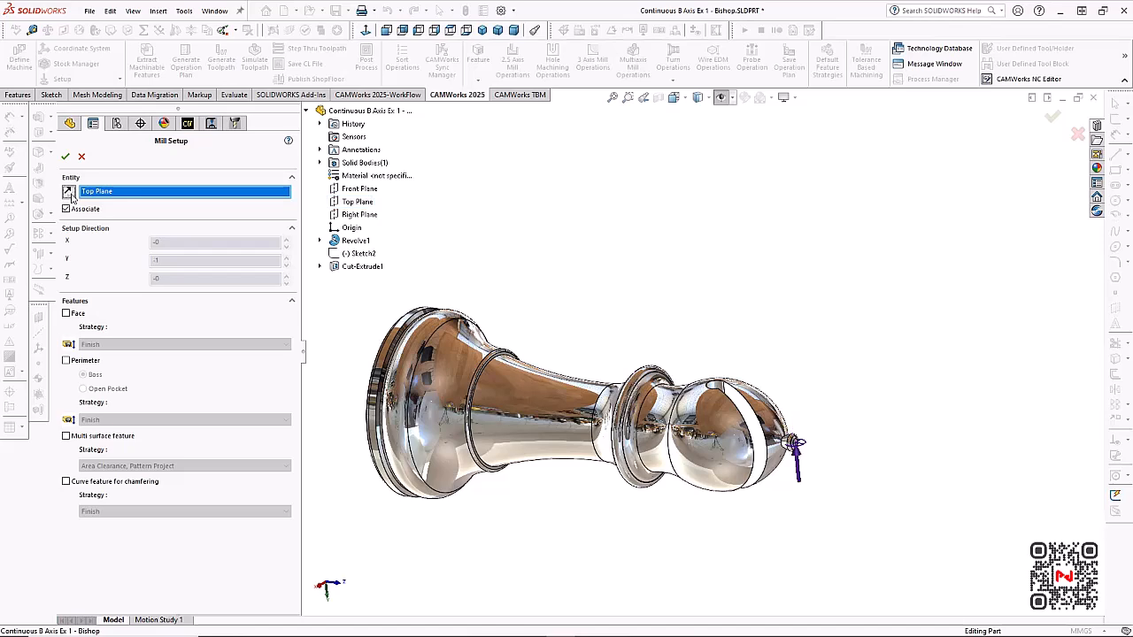
pyautogui.click(65, 157)
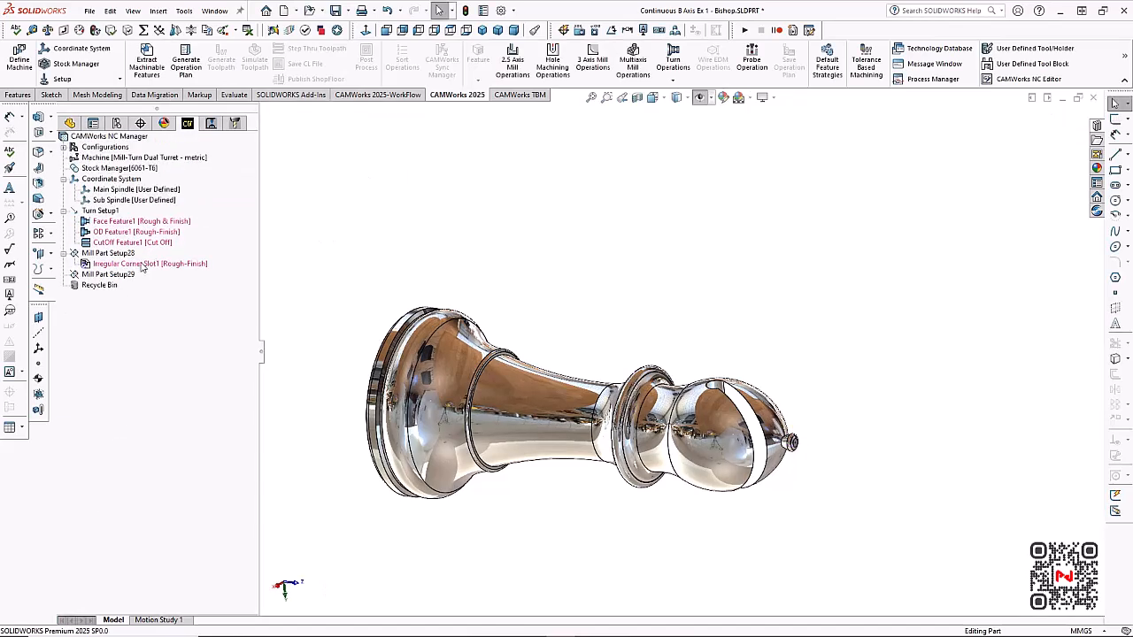
# Add a Corner Slot from Sketch3 to Mill Part Setup29, blind 10 mm with the direction reversed, and generate the operation plan for all features
pyautogui.rightClick(135, 276)
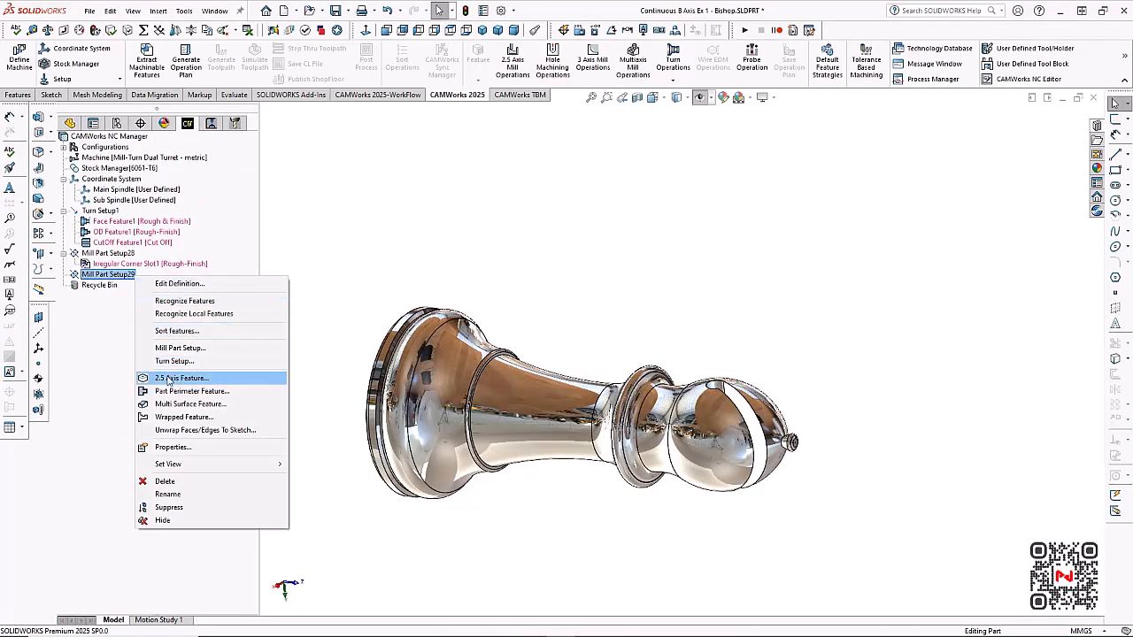
pyautogui.click(171, 377)
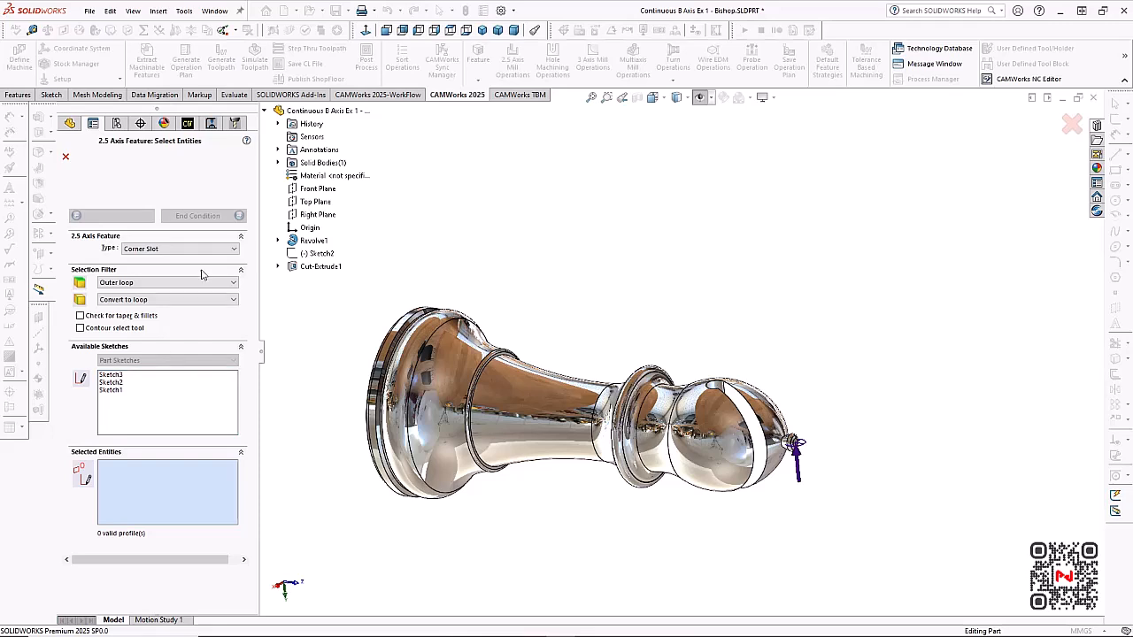
pyautogui.click(113, 375)
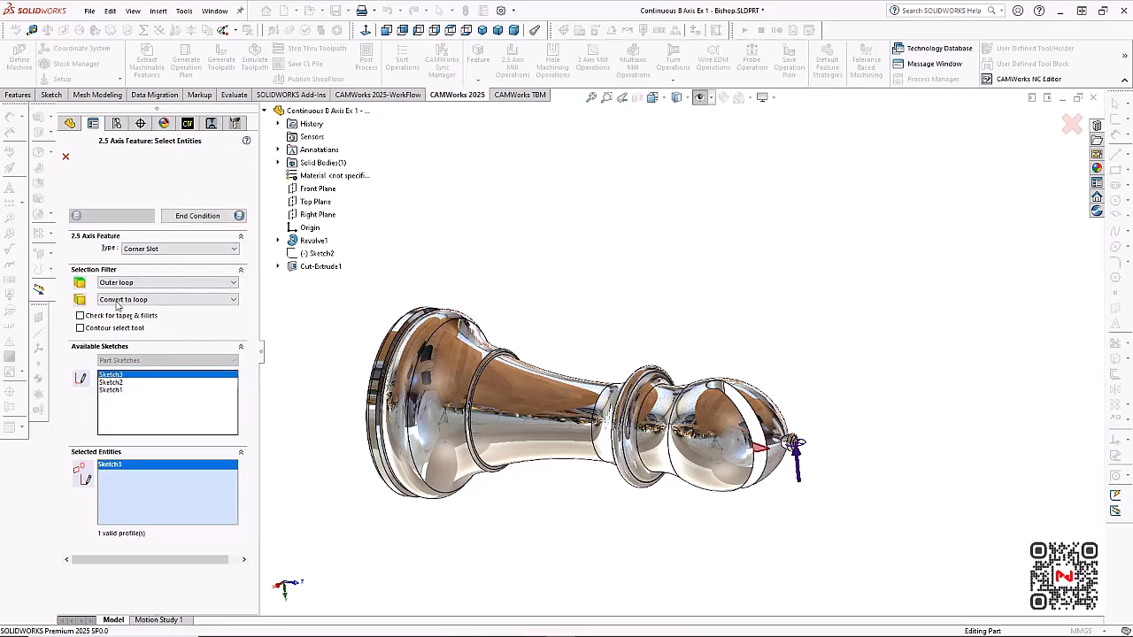
pyautogui.click(186, 216)
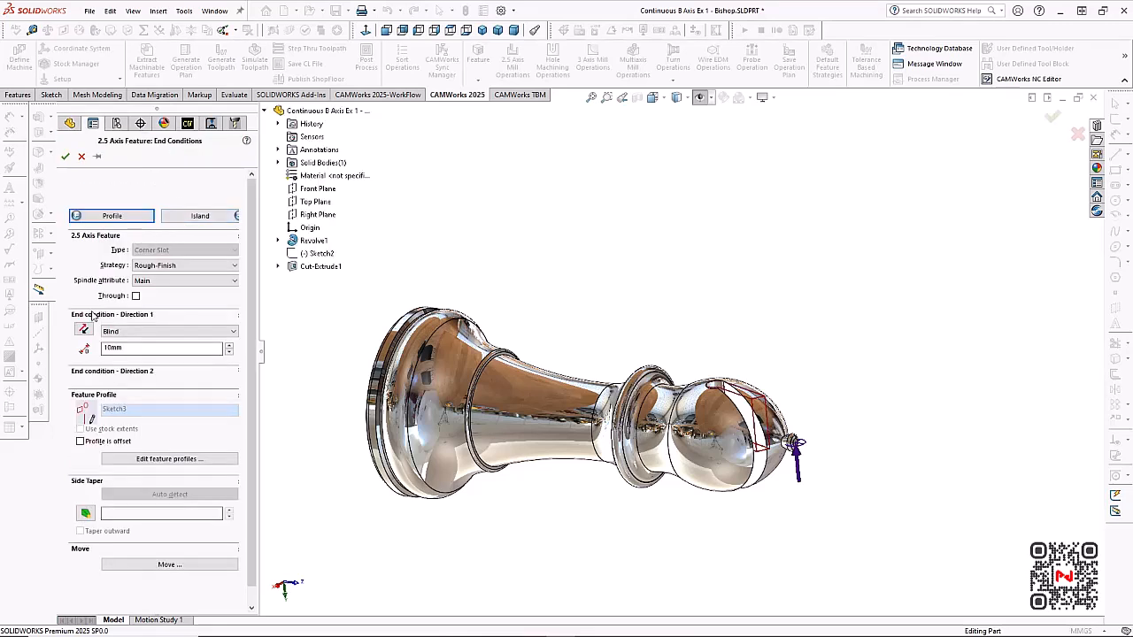
pyautogui.click(85, 331)
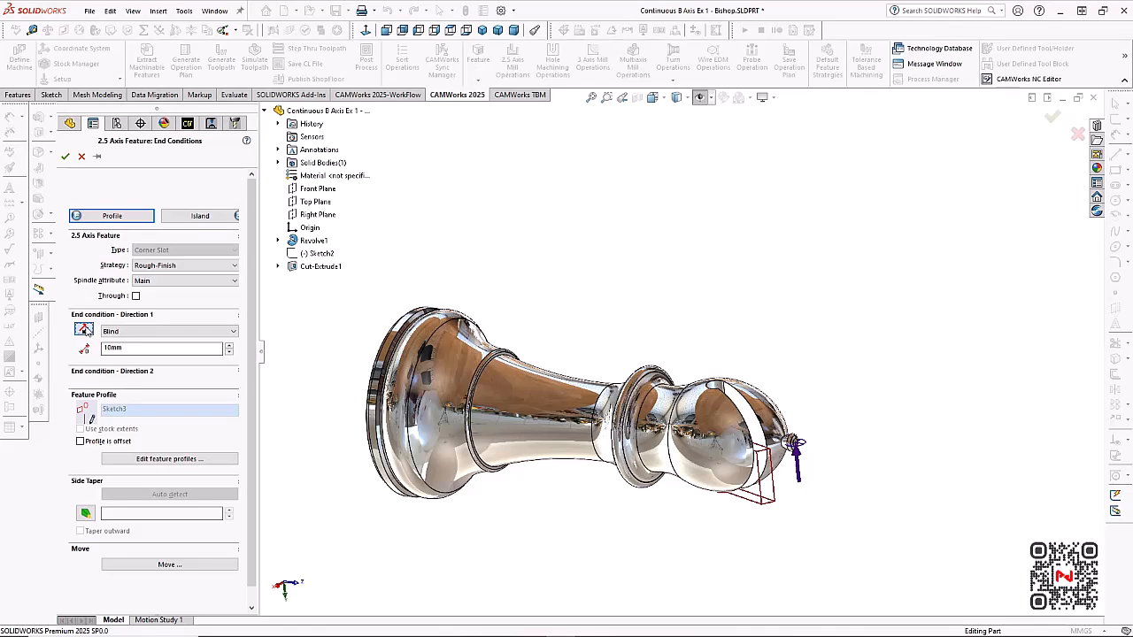
pyautogui.click(64, 160)
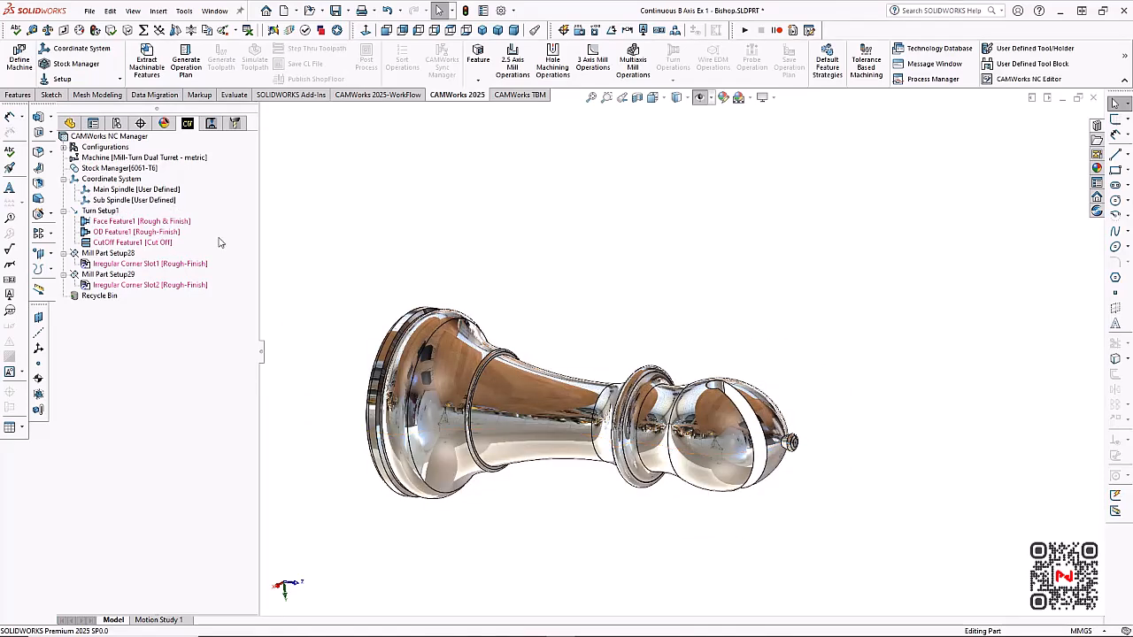
pyautogui.click(190, 69)
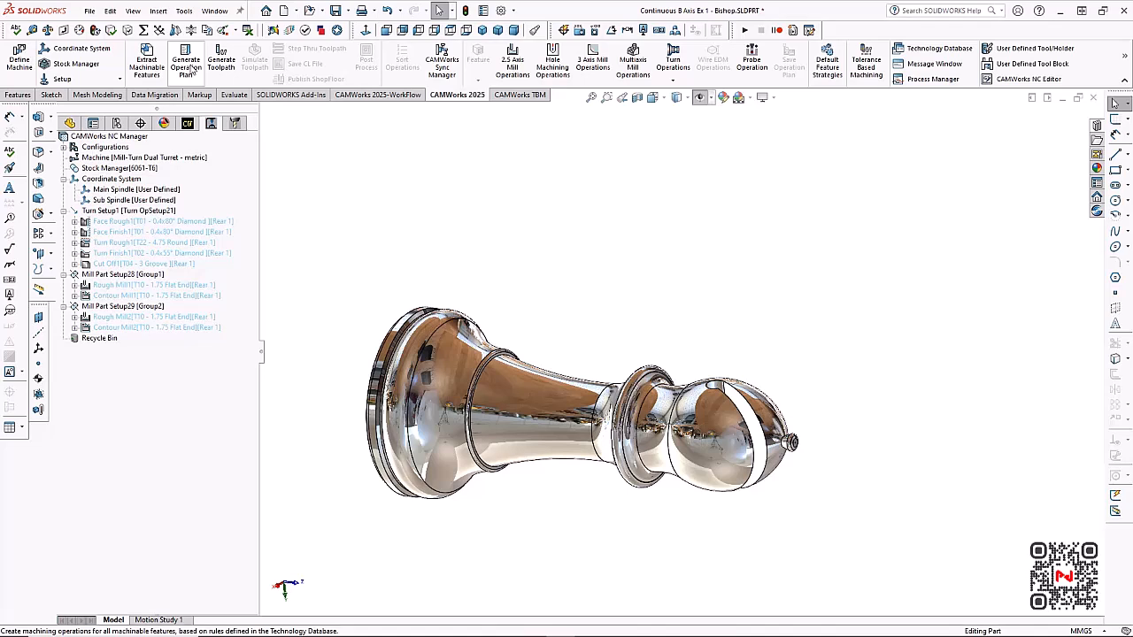
# Generate the toolpaths for all operations and run the complete toolpath simulation of the bishop to the end
pyautogui.click(214, 63)
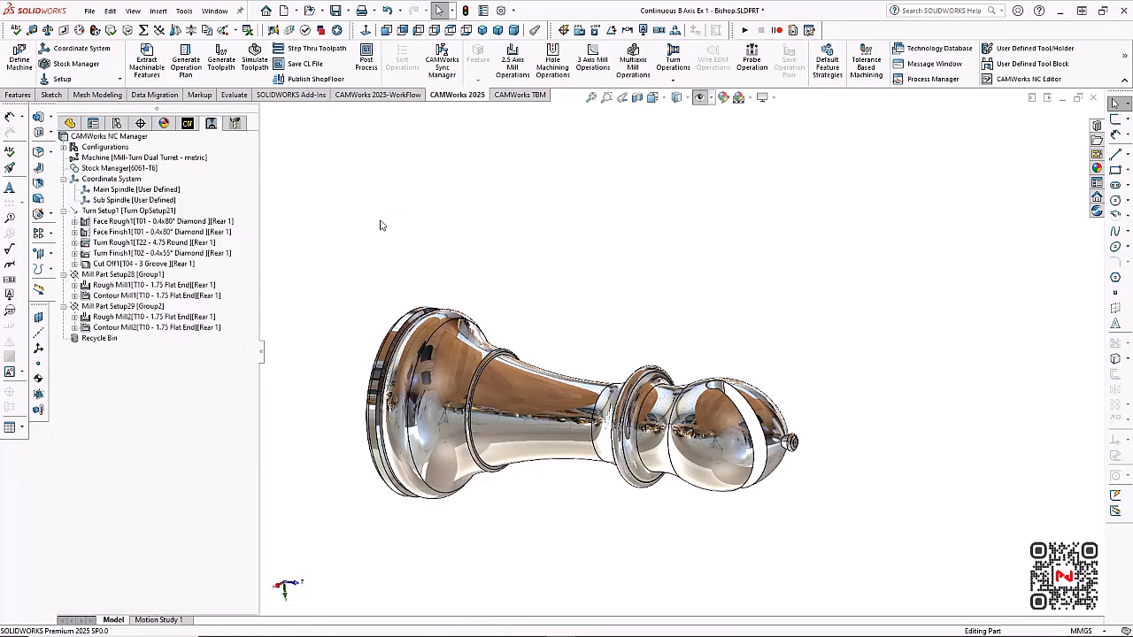
pyautogui.moveTo(419, 263); pyautogui.dragTo(443, 249, button='middle')
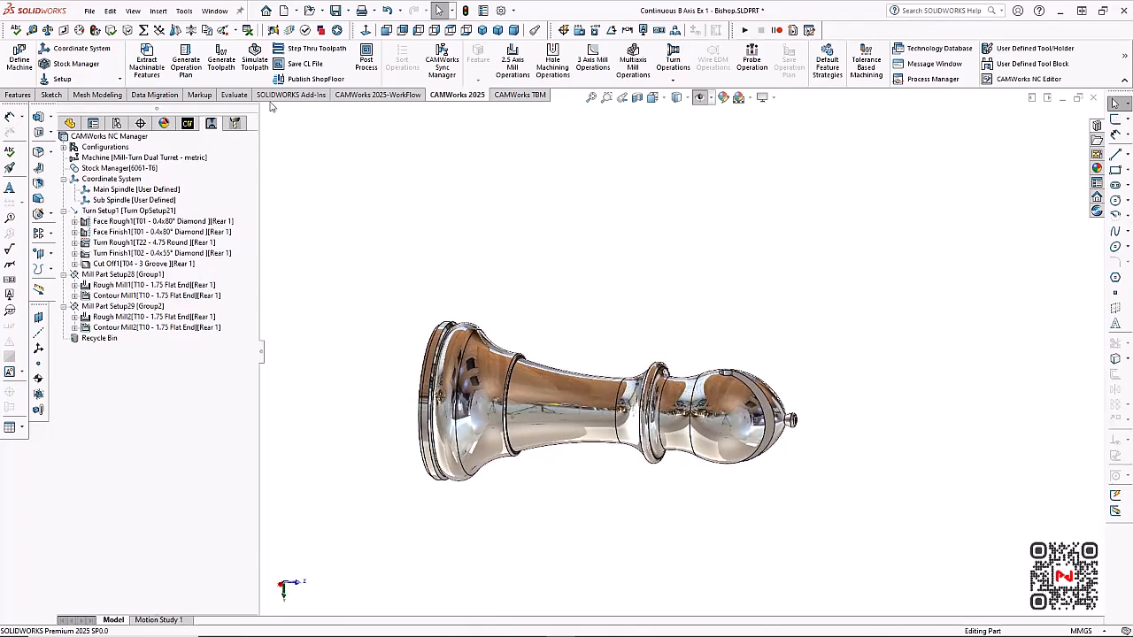
pyautogui.click(255, 60)
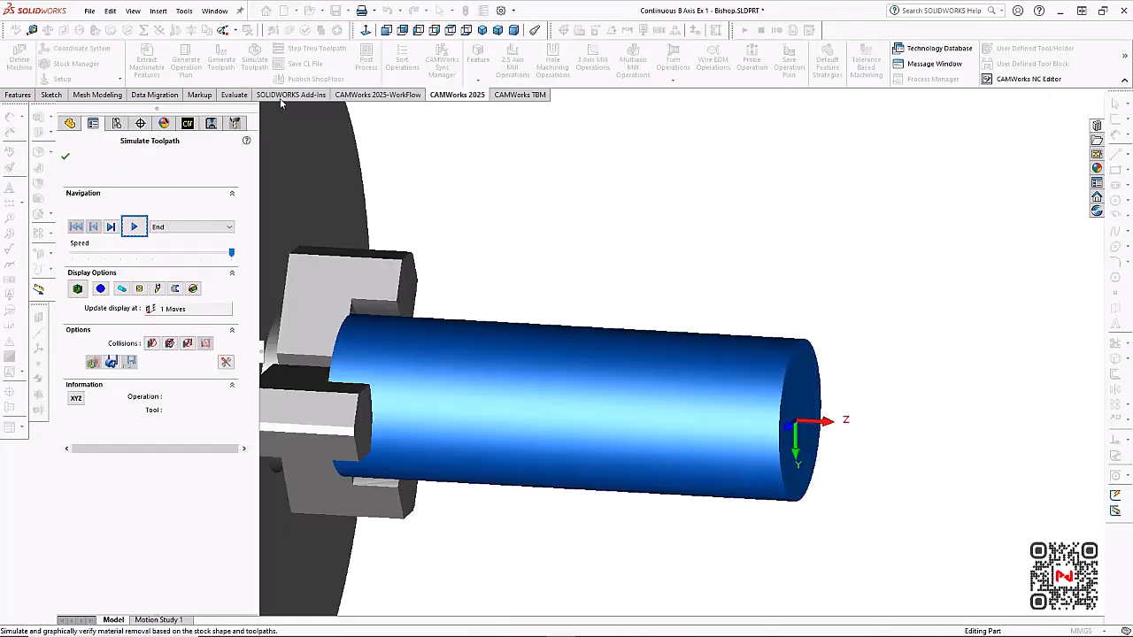
pyautogui.scroll(2, 447, 236)
pyautogui.scroll(-1, 575, 296)
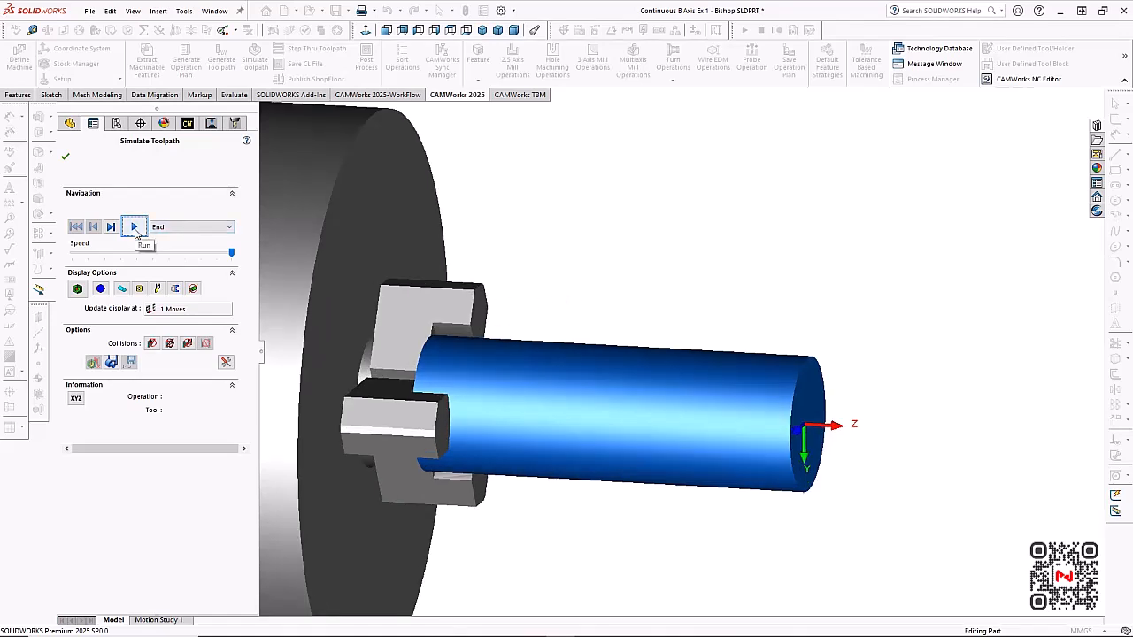
pyautogui.click(134, 228)
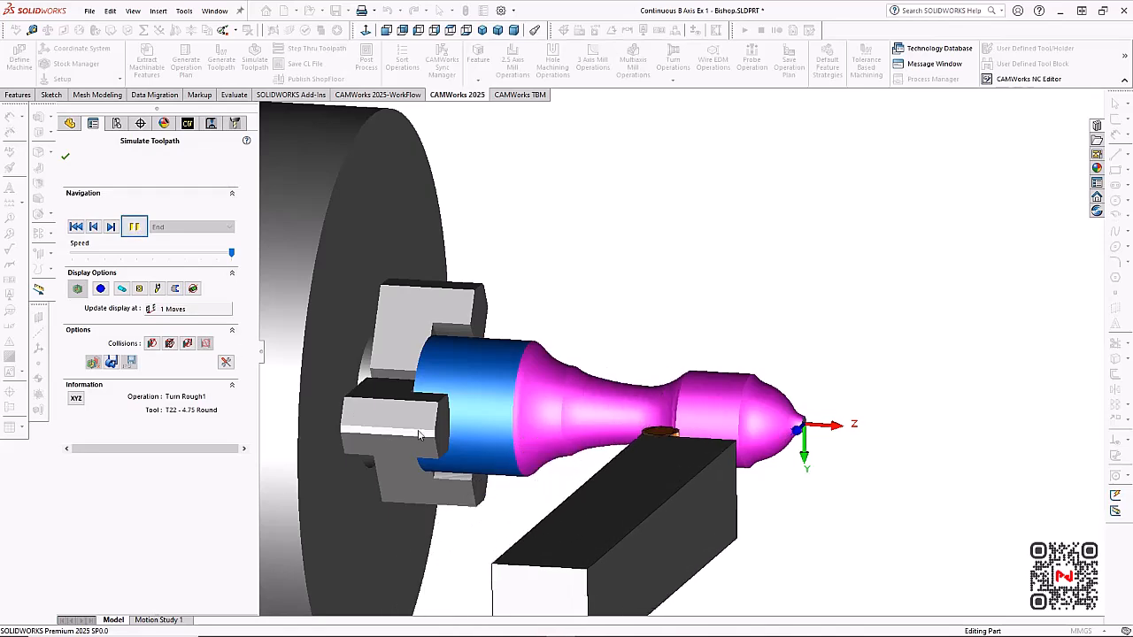
pyautogui.scroll(-1, 507, 355)
pyautogui.moveTo(508, 354); pyautogui.dragTo(484, 215, button='middle')
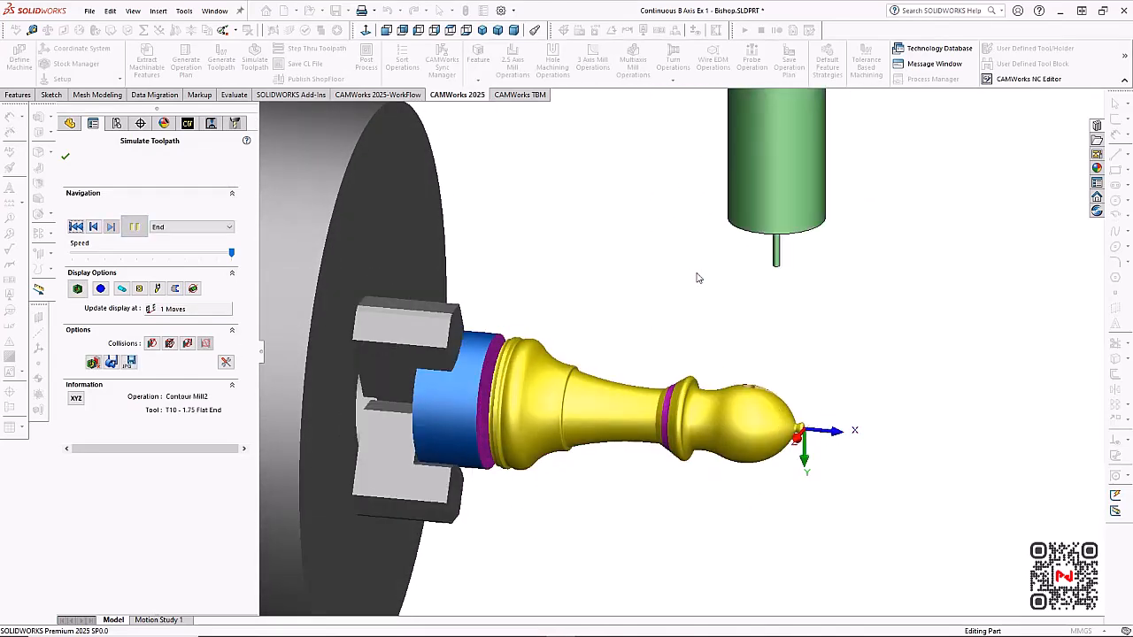
pyautogui.moveTo(665, 299)
pyautogui.mouseDown(button='middle')
pyautogui.moveTo(670, 291)
pyautogui.moveTo(637, 291)
pyautogui.moveTo(632, 327)
pyautogui.moveTo(678, 293)
pyautogui.moveTo(664, 324)
pyautogui.moveTo(654, 326)
pyautogui.moveTo(659, 300)
pyautogui.mouseUp(button='middle')
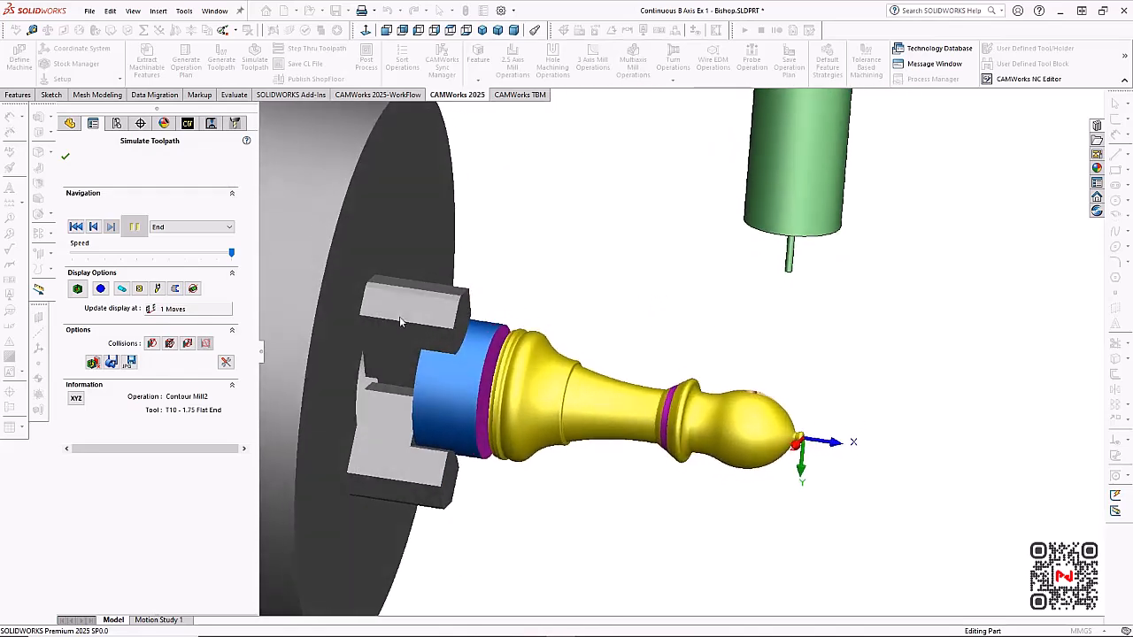
# Compare the simulated stock with the design part using Show Difference, and close the simulation
pyautogui.click(78, 290)
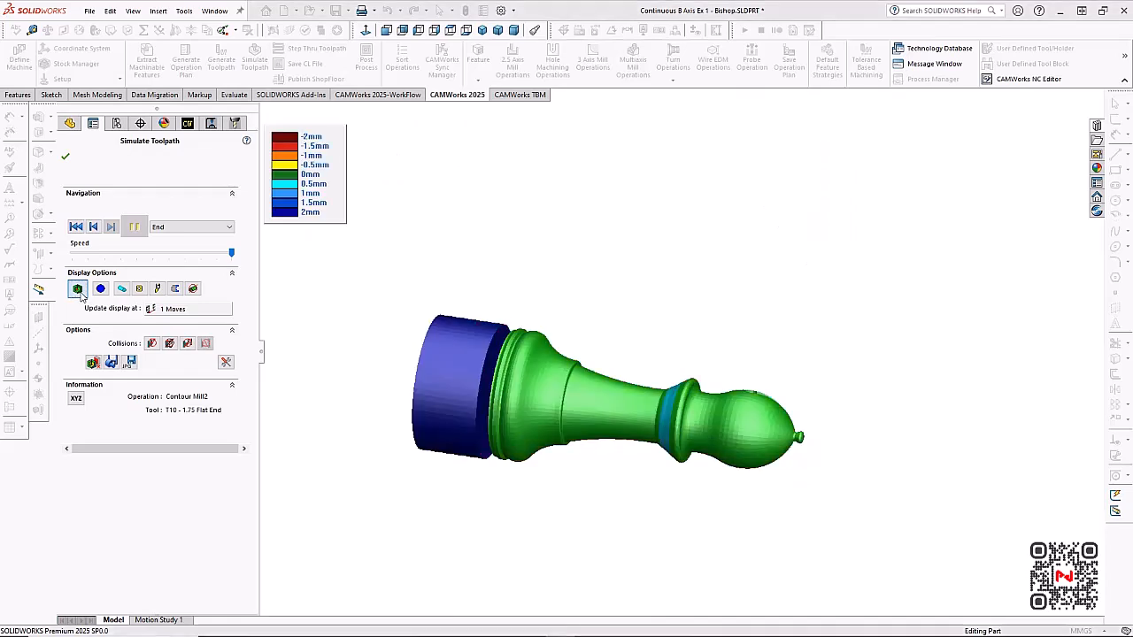
pyautogui.moveTo(594, 467); pyautogui.dragTo(611, 410, button='middle')
pyautogui.scroll(-2, 619, 423)
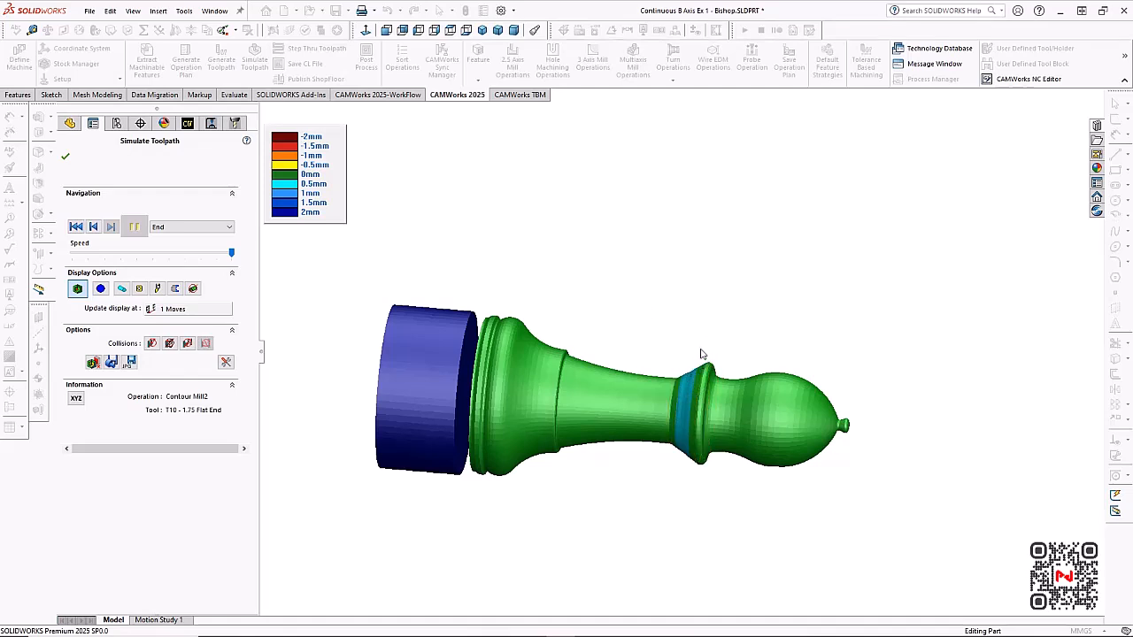
pyautogui.click(66, 156)
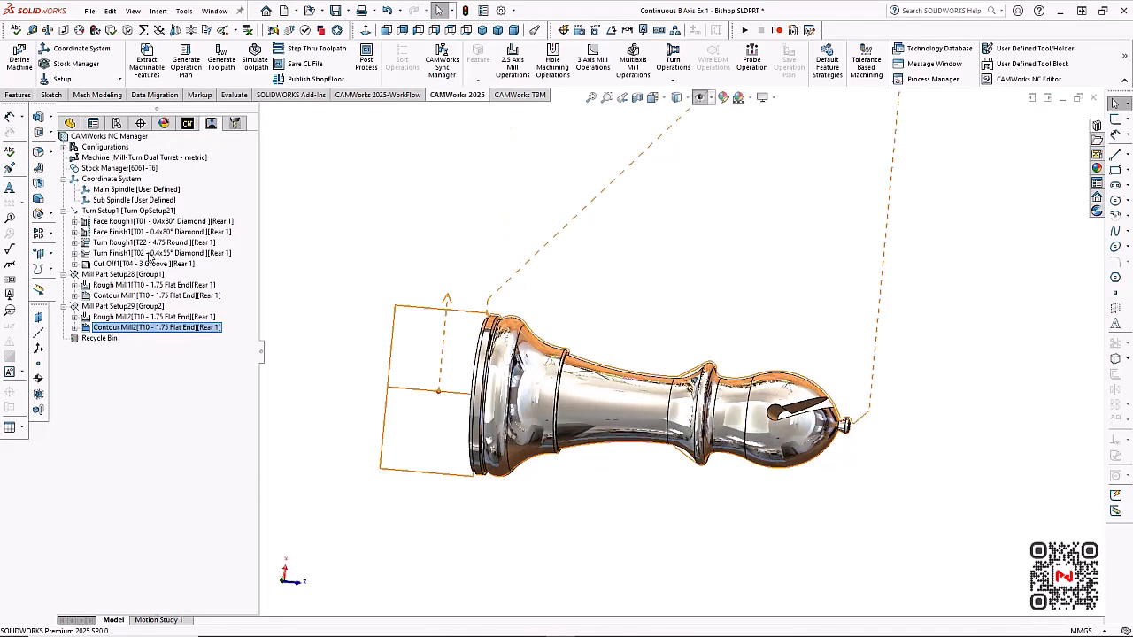
# Inspect the Turn Finish1 toolpath where it passes the undercut behind the bishop's collar
pyautogui.click(152, 254)
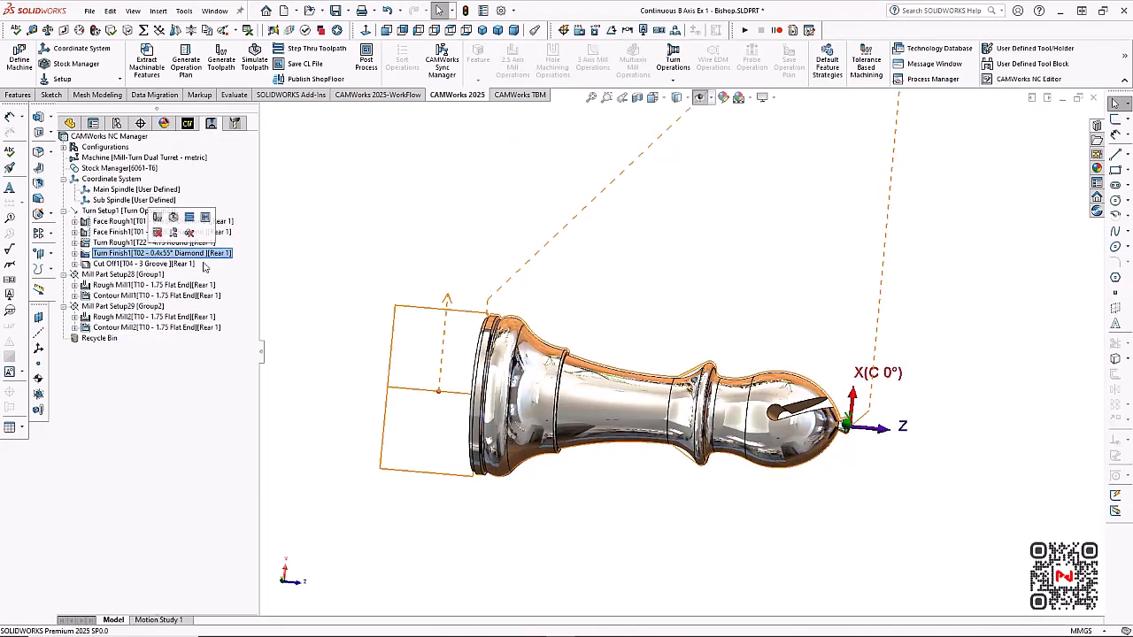
pyautogui.scroll(-7, 672, 383)
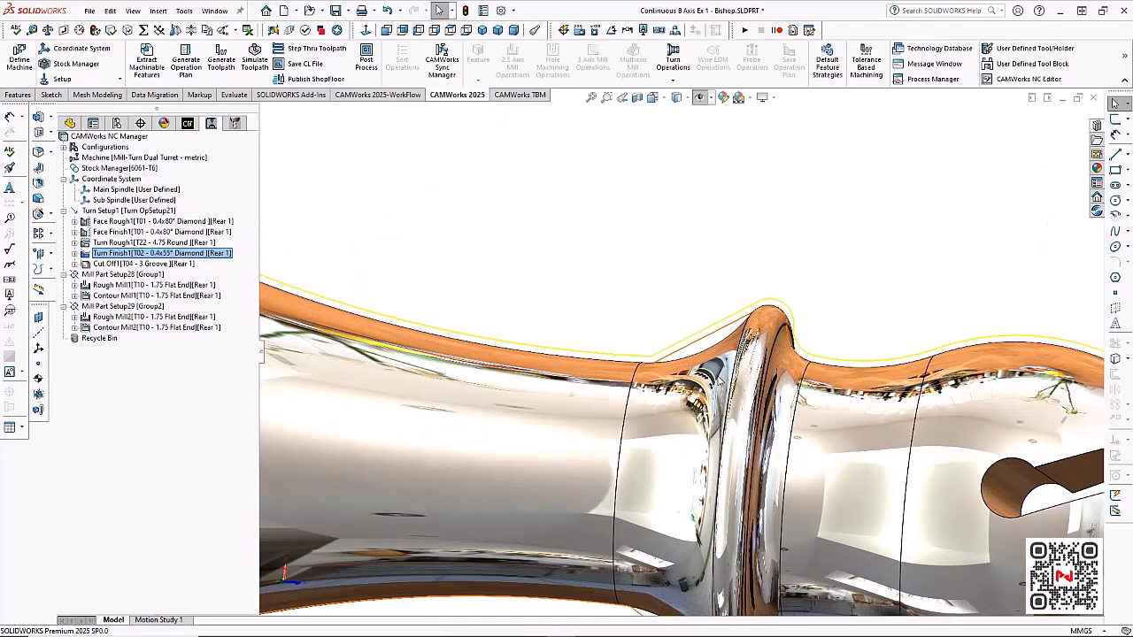
pyautogui.scroll(-2, 715, 377)
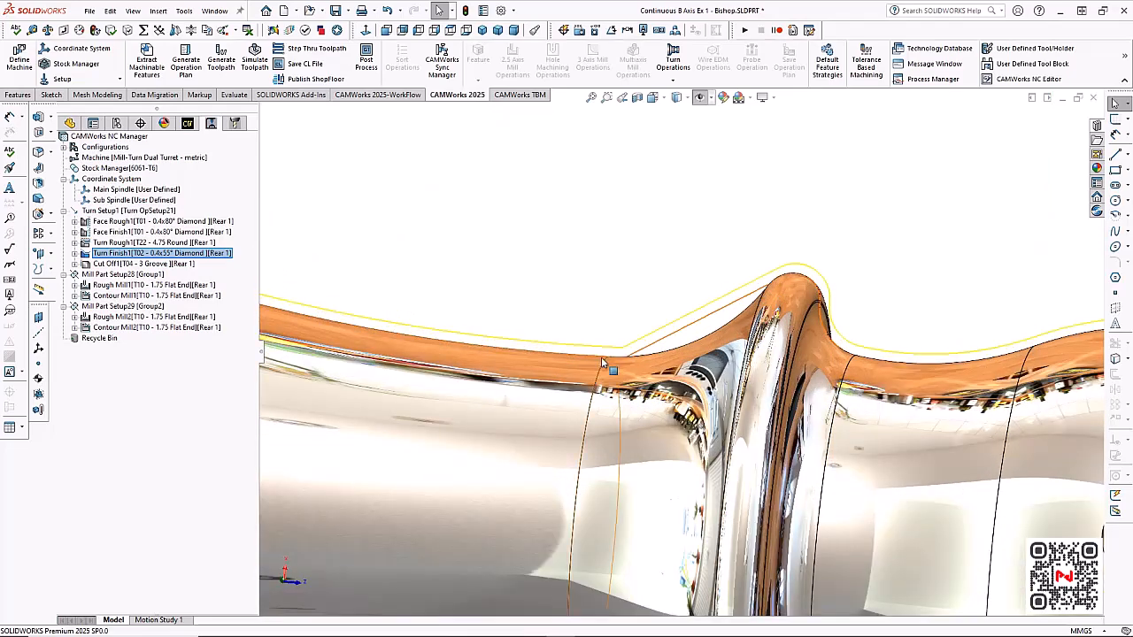
pyautogui.moveTo(568, 372); pyautogui.dragTo(599, 328, button='middle')
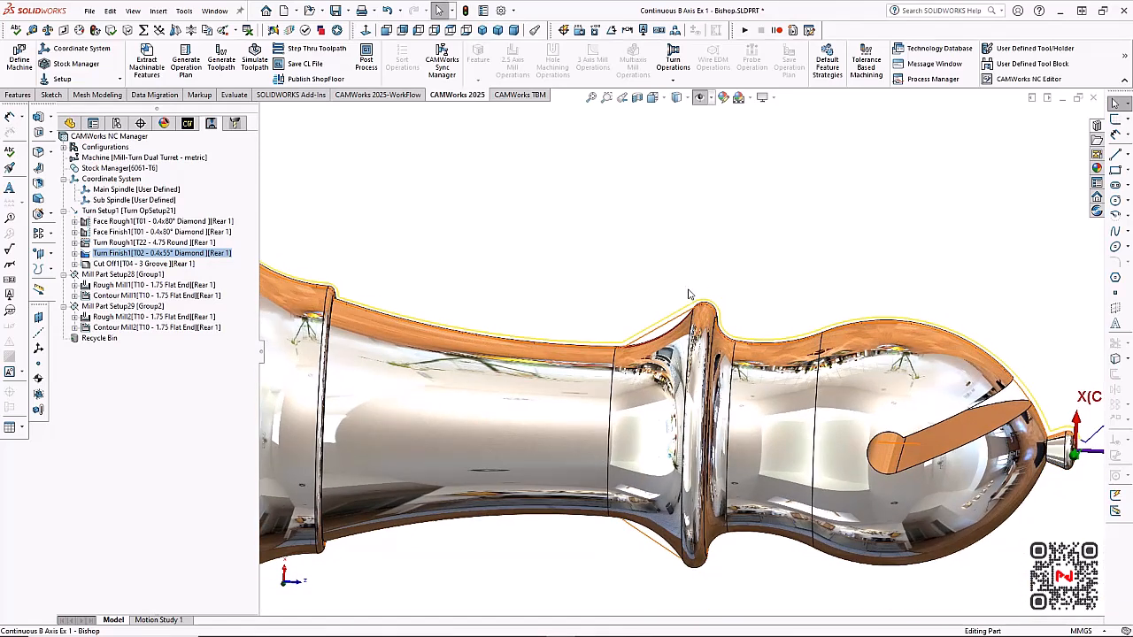
pyautogui.scroll(2, 613, 335)
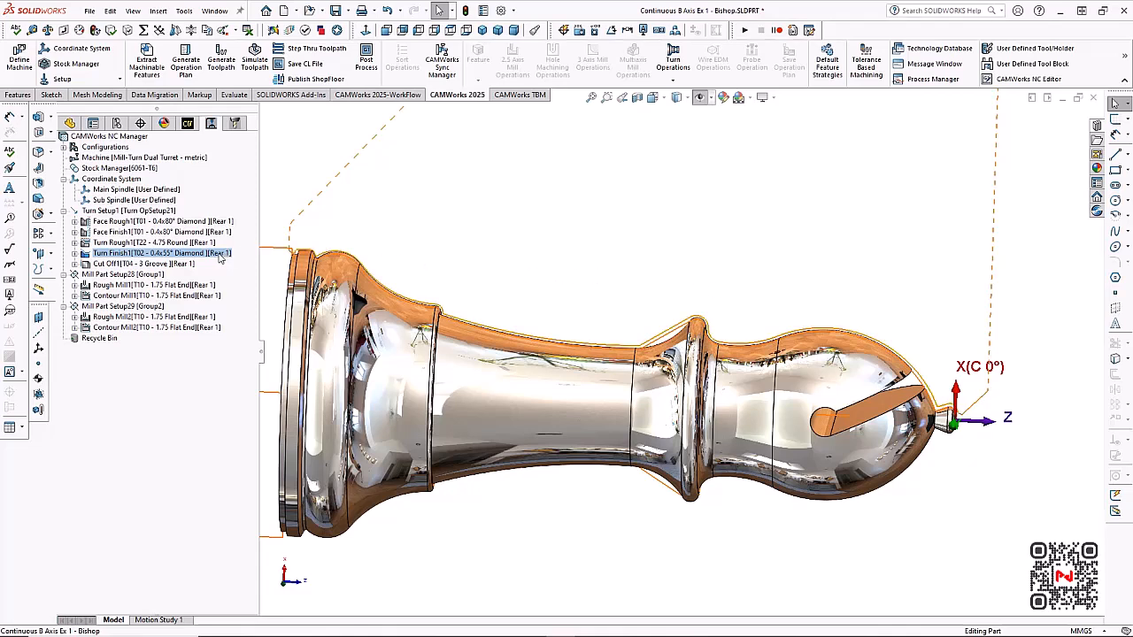
# Edit the Turn Finish1 operation and enable Continuous B axis in its turn finish parameters
pyautogui.rightClick(221, 256)
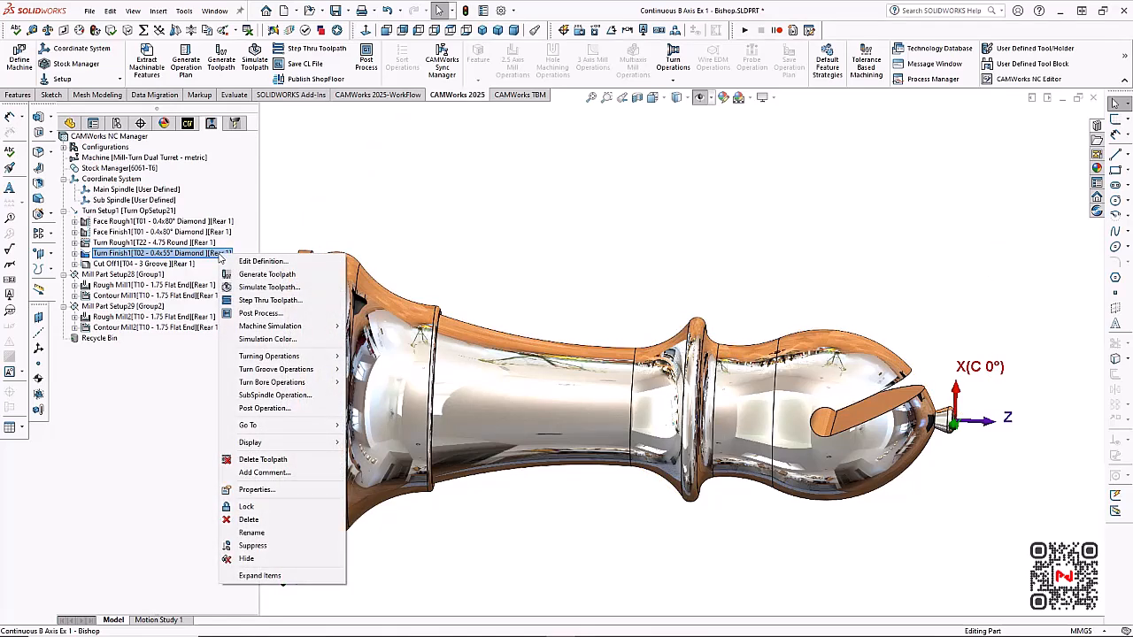
pyautogui.click(246, 261)
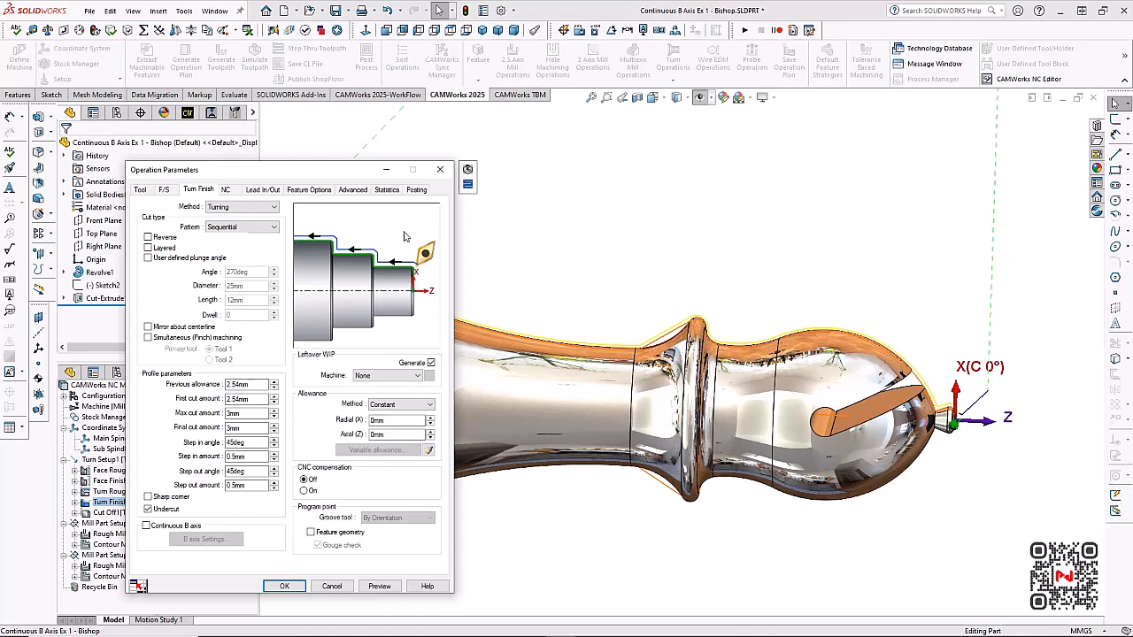
pyautogui.click(146, 190)
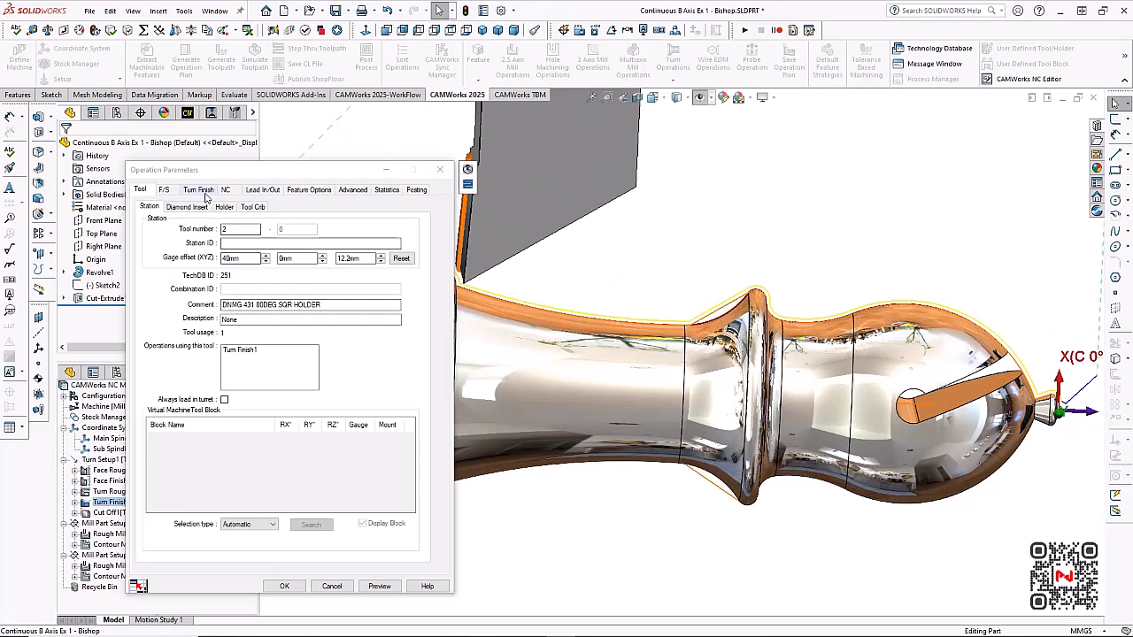
pyautogui.click(198, 190)
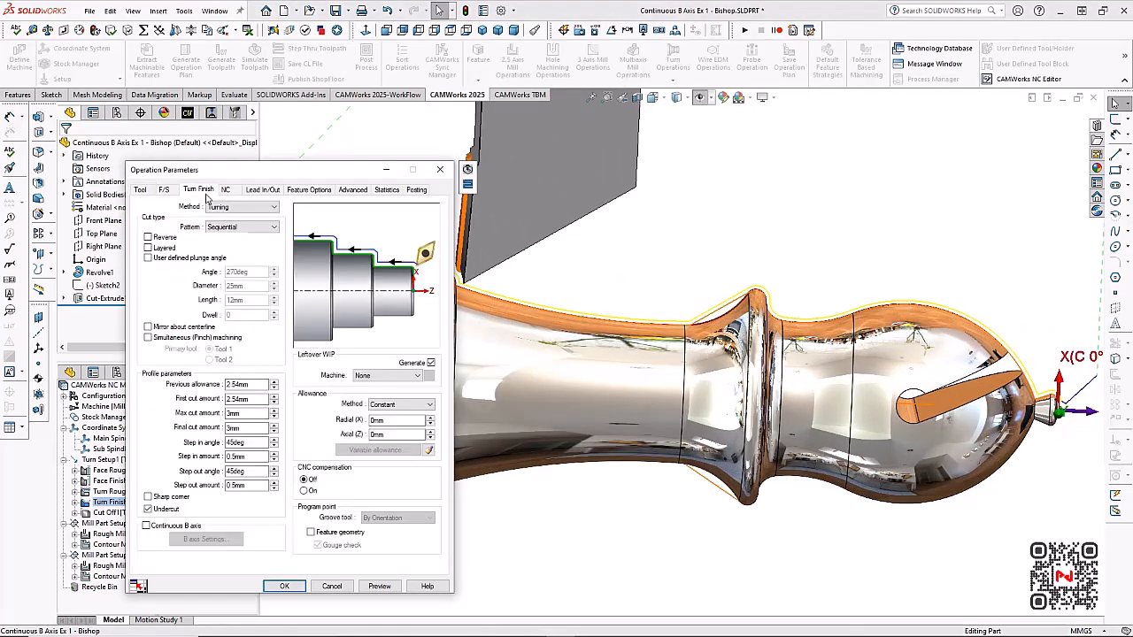
pyautogui.click(160, 528)
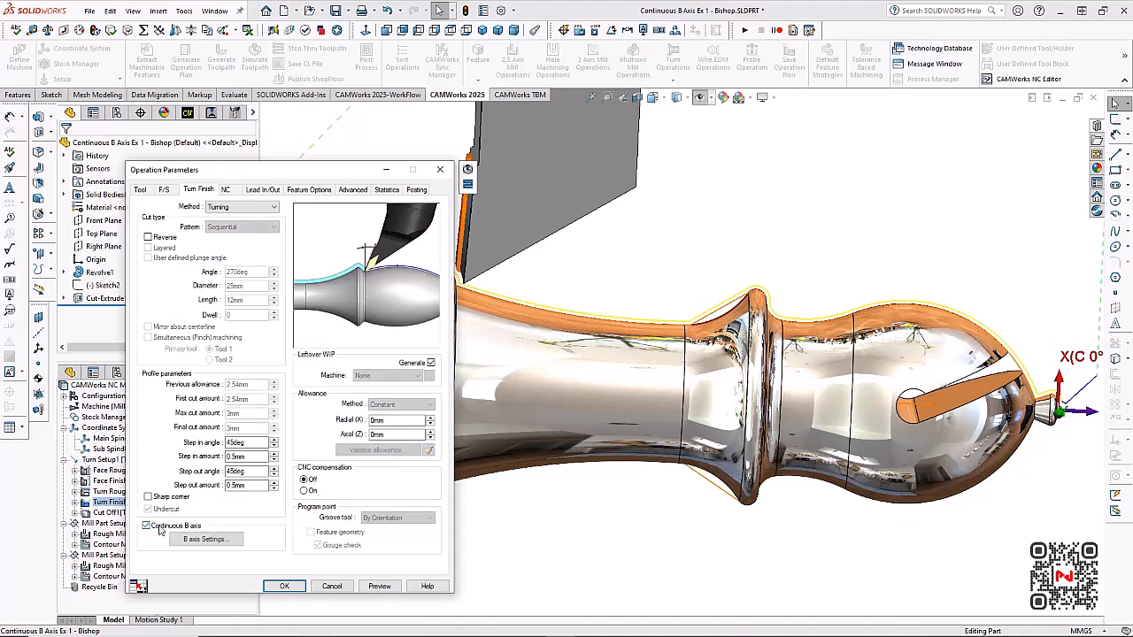
# Set the continuous B axis type to At an angle to the feature curve and preview the Turn Finish1 toolpath
pyautogui.click(205, 539)
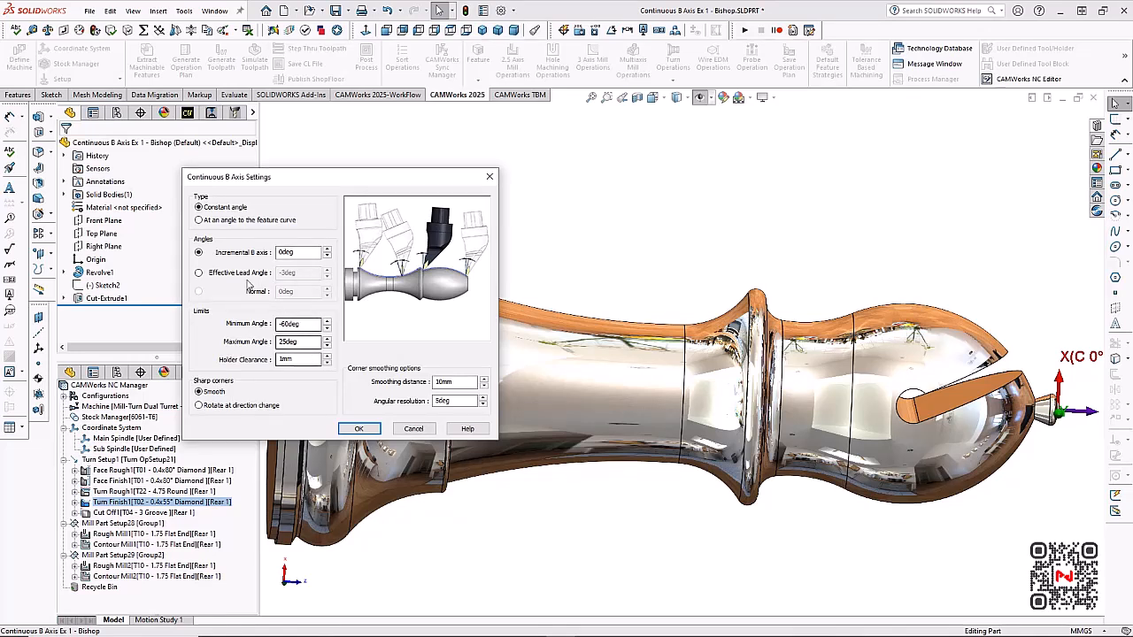
pyautogui.click(257, 221)
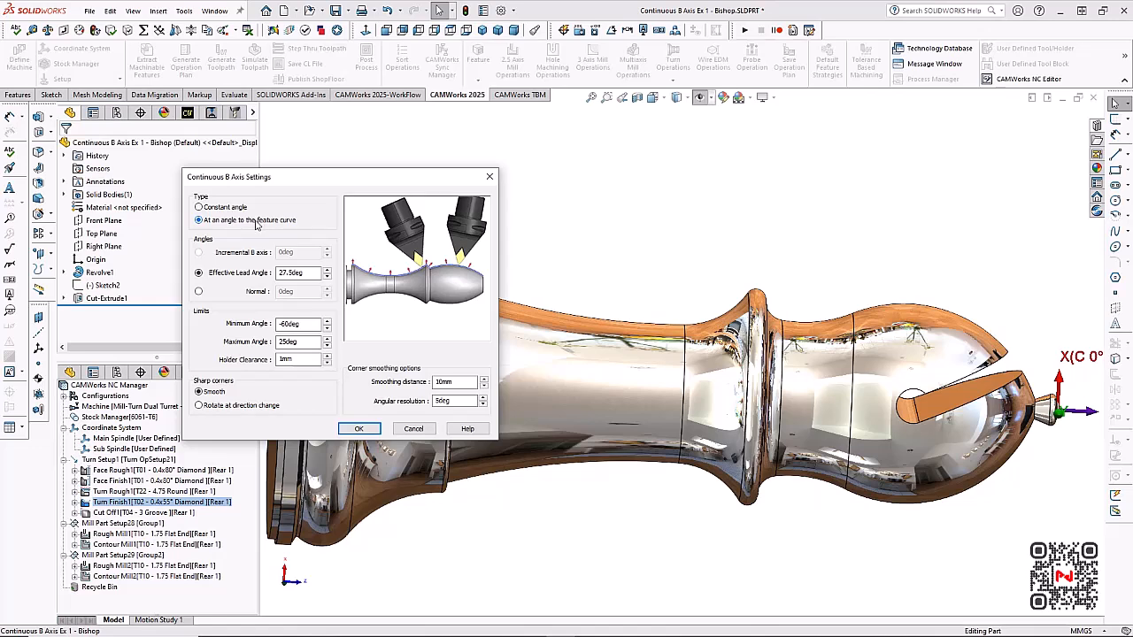
pyautogui.click(368, 428)
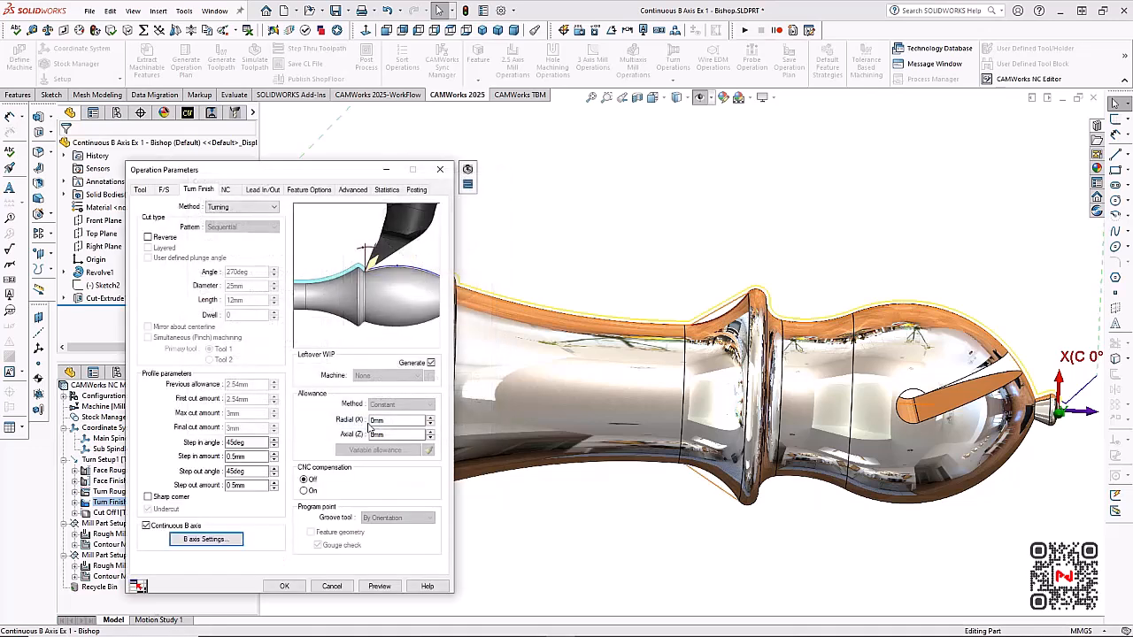
pyautogui.click(379, 586)
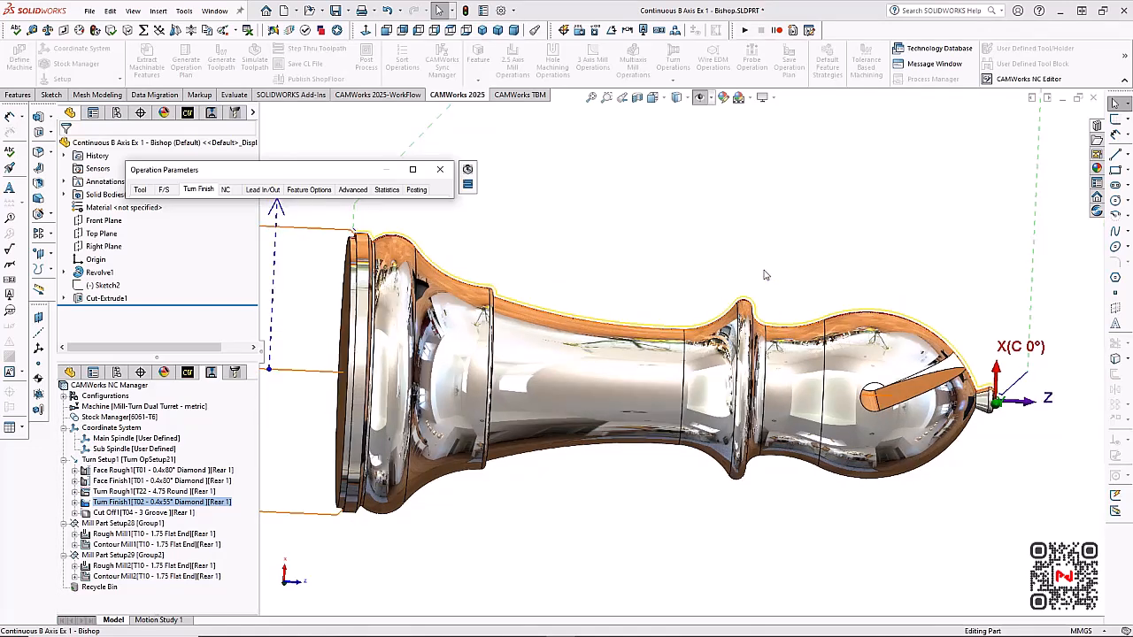
# Simulate machining up to the current operation, and run Turn Finish1 to the end
pyautogui.click(468, 185)
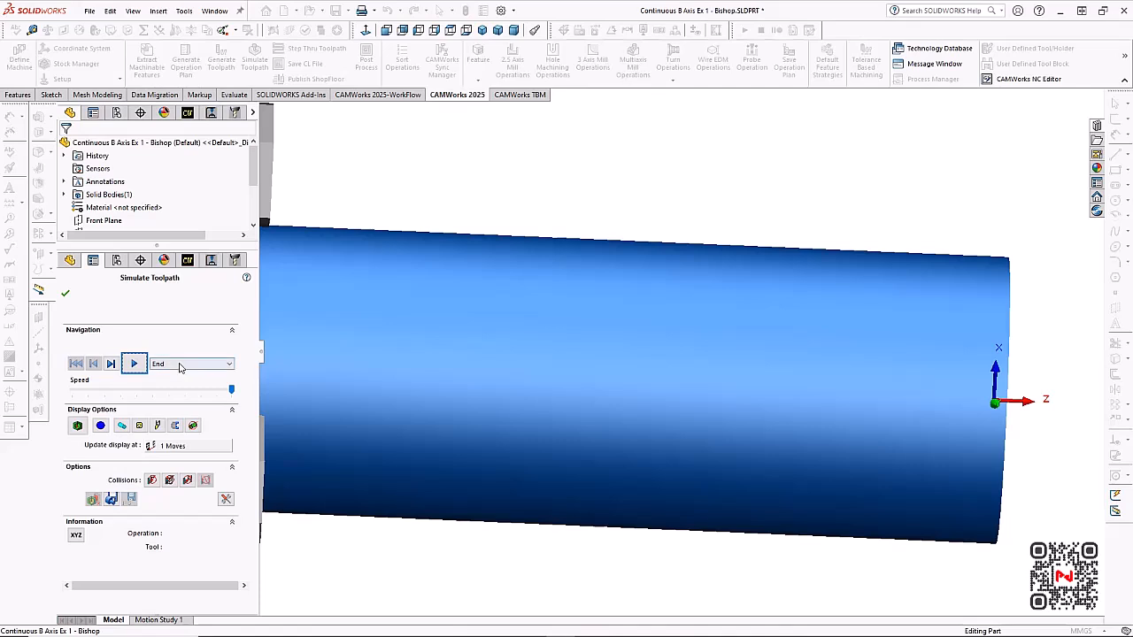
pyautogui.click(179, 368)
pyautogui.click(177, 377)
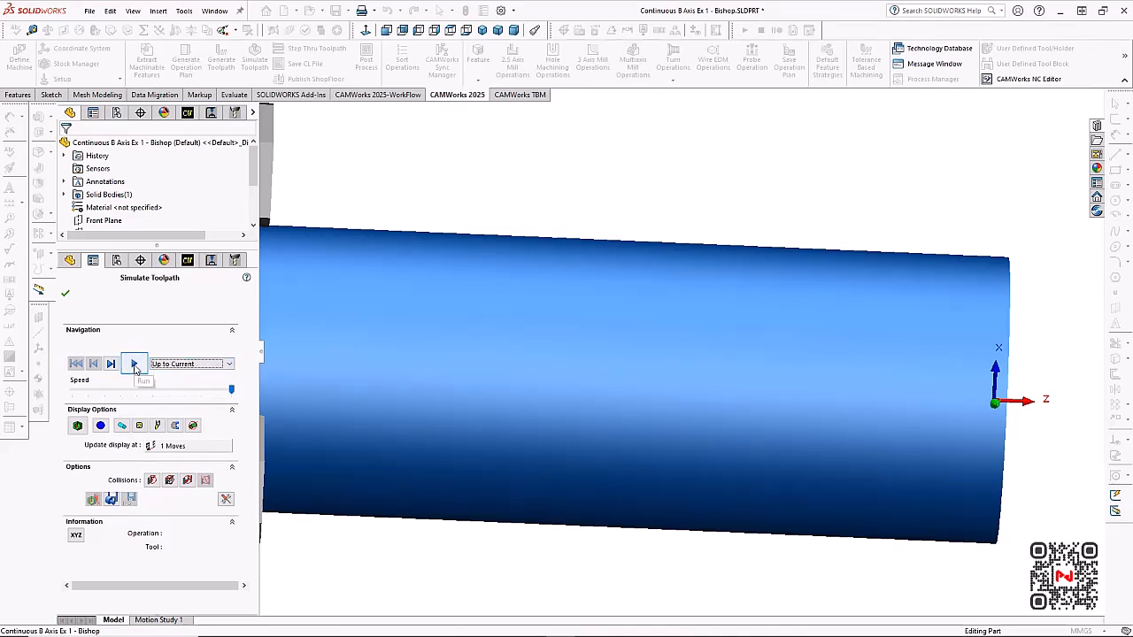
pyautogui.click(135, 363)
pyautogui.scroll(3, 429, 358)
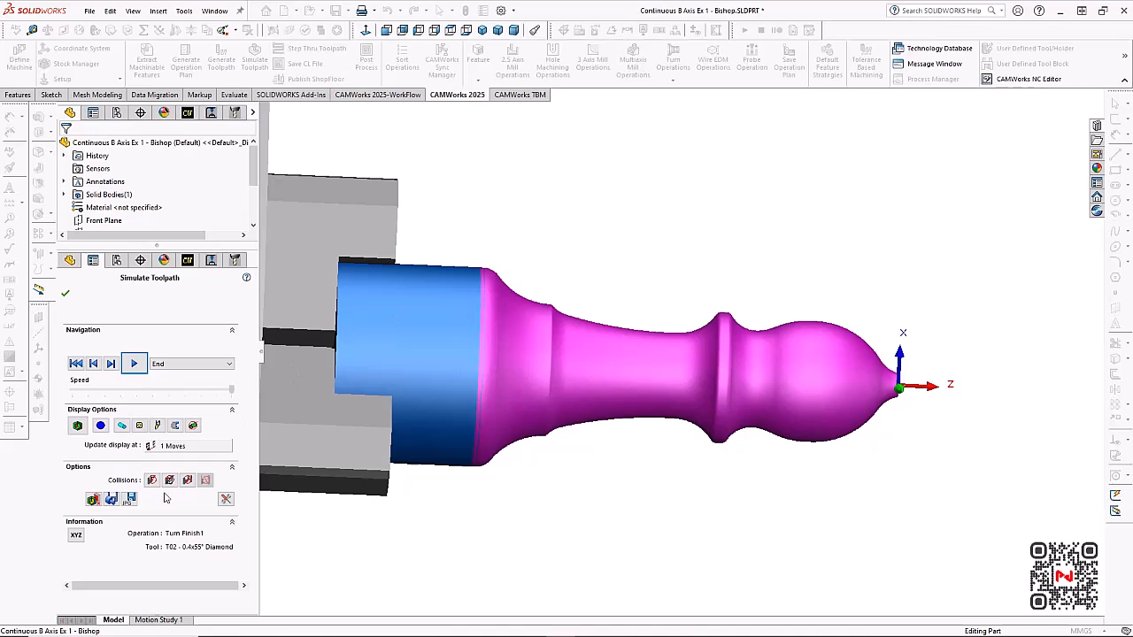
pyautogui.click(138, 368)
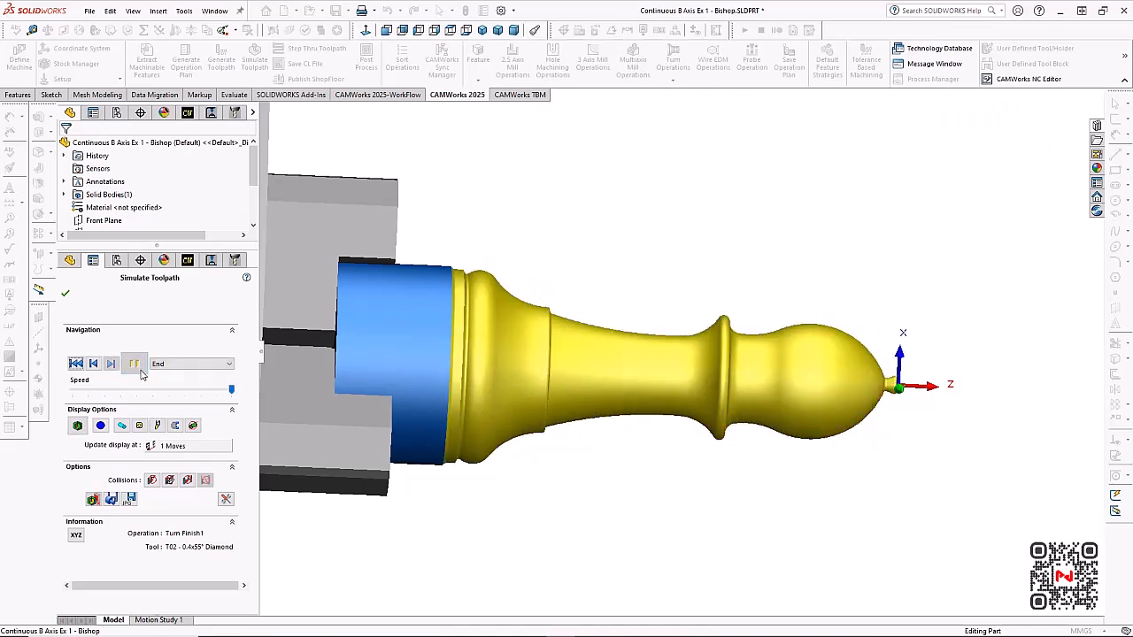
# Restart the simulation at a slightly reduced speed, run it up to the current operation, and continue through Turn Finish1
pyautogui.click(231, 392)
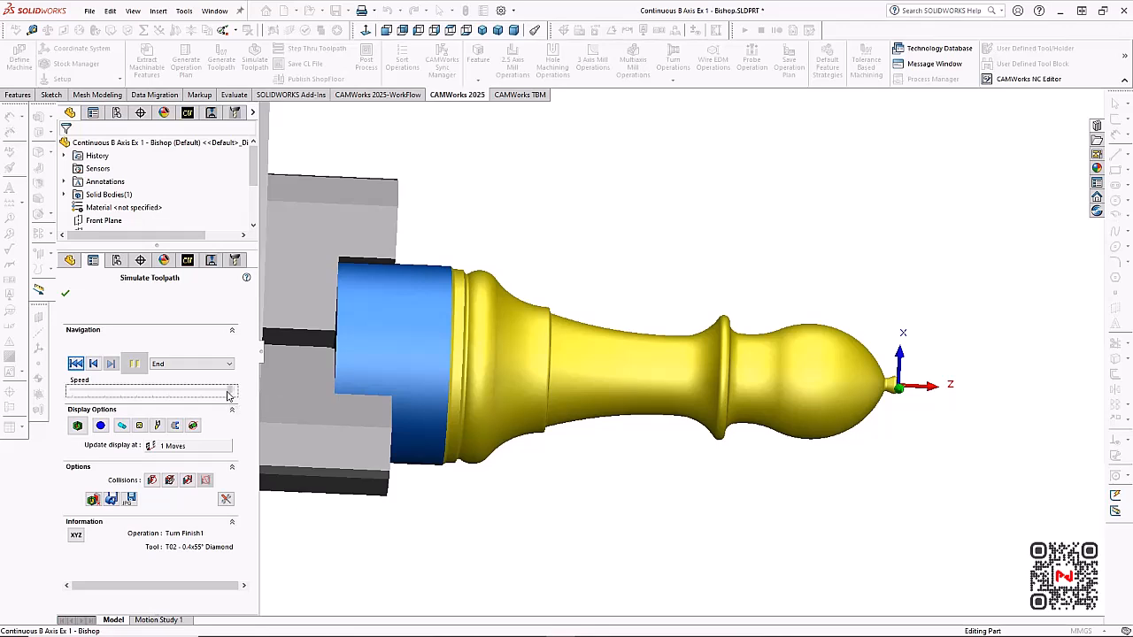
pyautogui.click(75, 364)
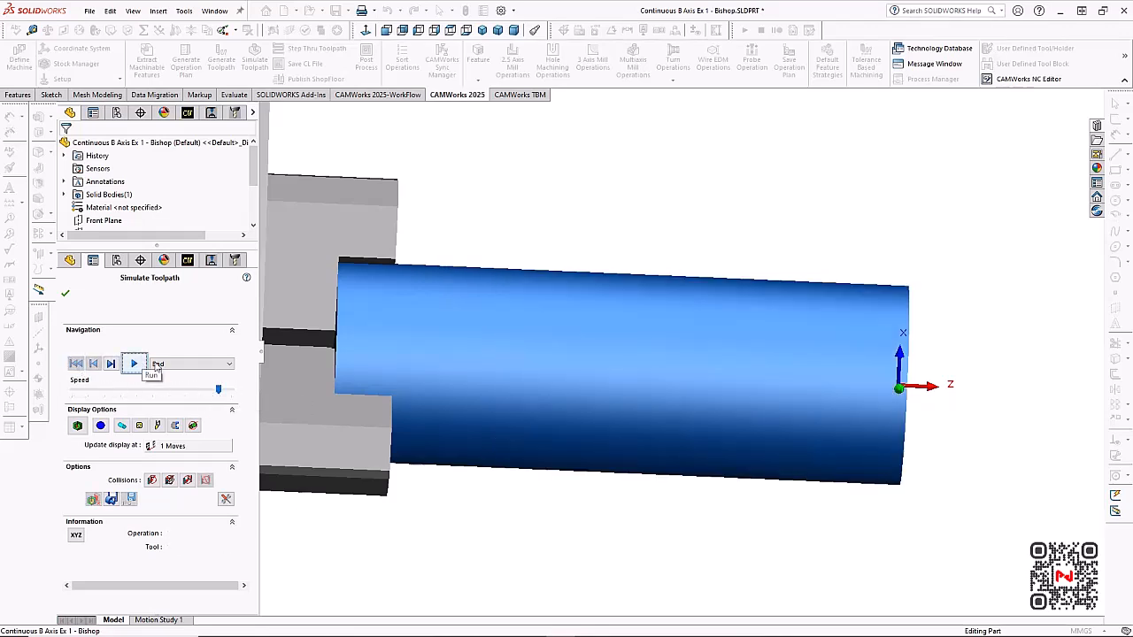
pyautogui.click(156, 365)
pyautogui.click(179, 378)
pyautogui.click(134, 364)
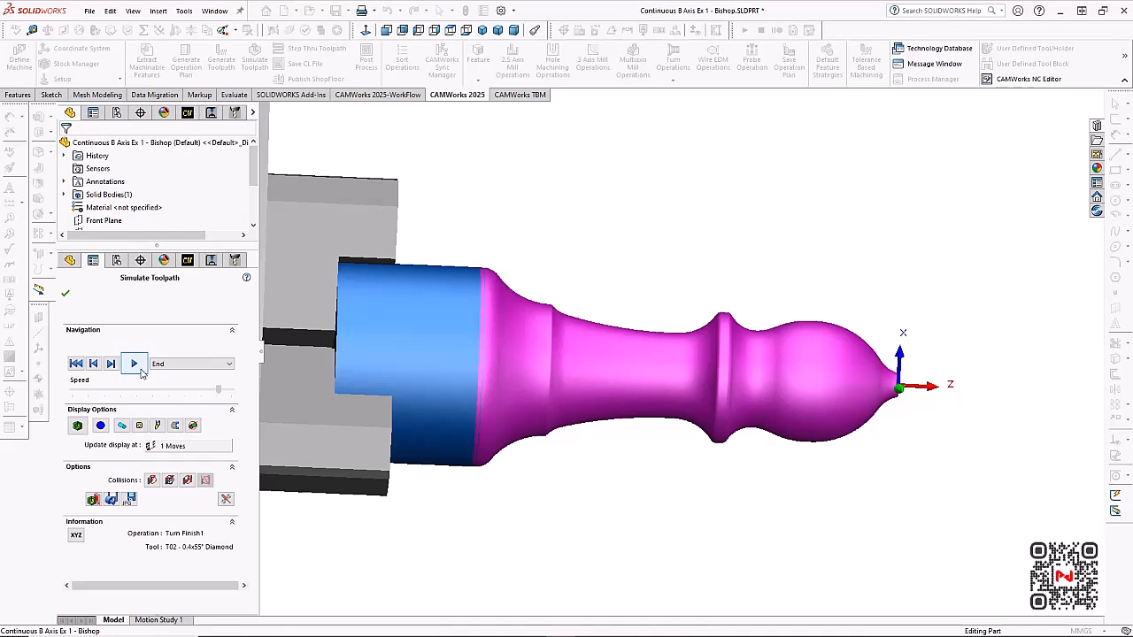
pyautogui.click(135, 364)
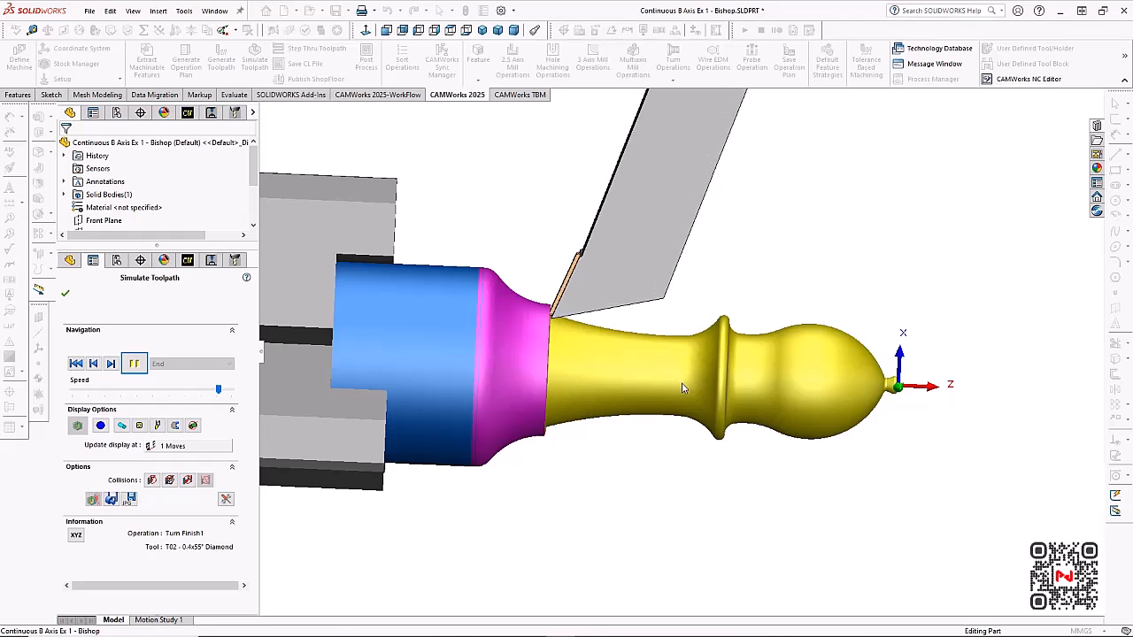
# Raise the simulation speed to maximum to finish Turn Finish1, and show the difference from the design part
pyautogui.click(221, 391)
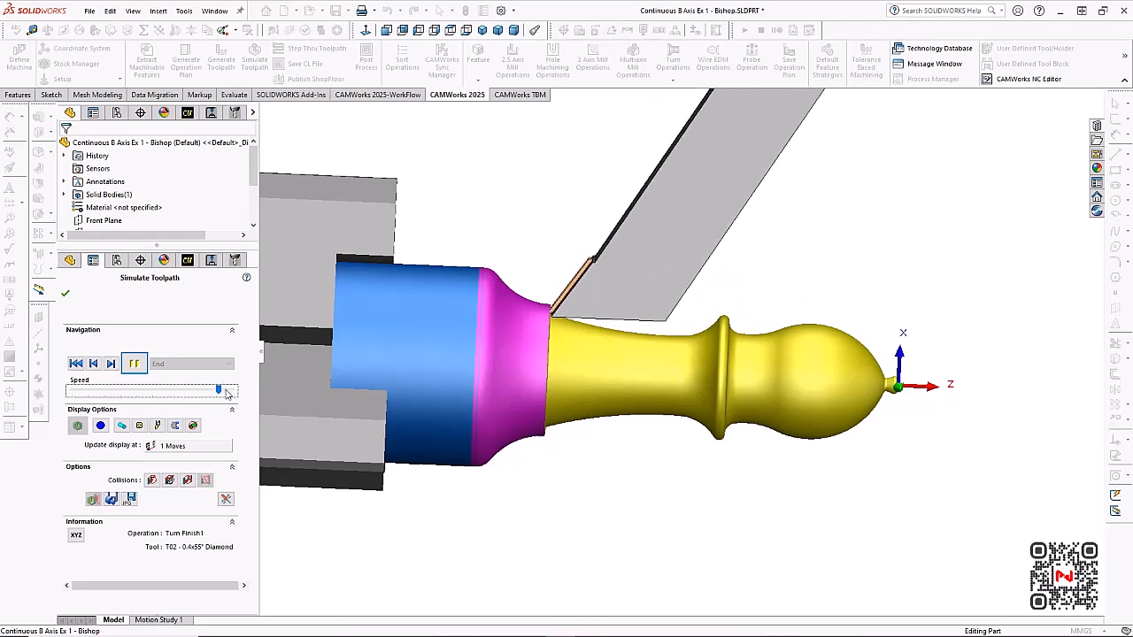
pyautogui.moveTo(227, 392); pyautogui.dragTo(234, 393)
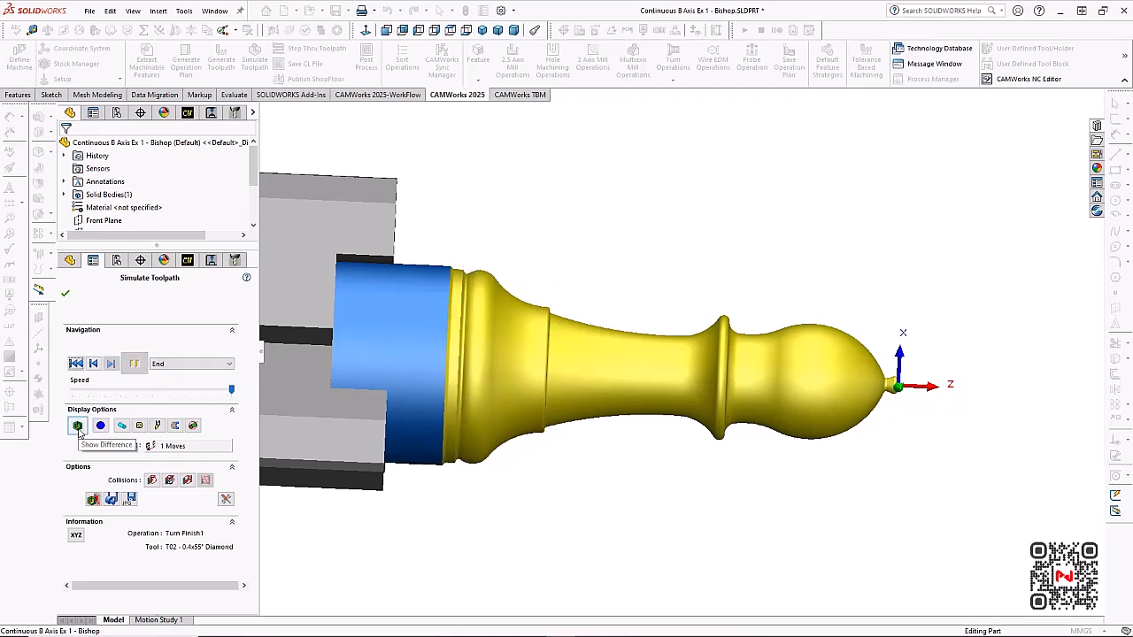
pyautogui.click(78, 426)
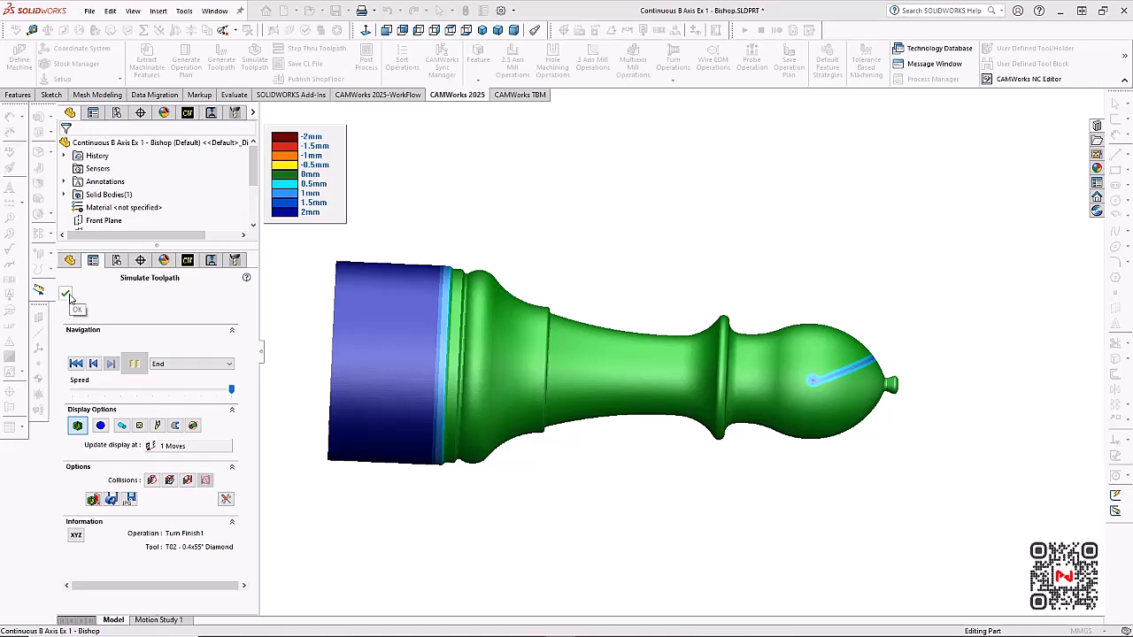
# Close the simulation, accept the Turn Finish1 parameters with continuous B axis enabled, and show the Cut Off1 toolpath
pyautogui.click(66, 295)
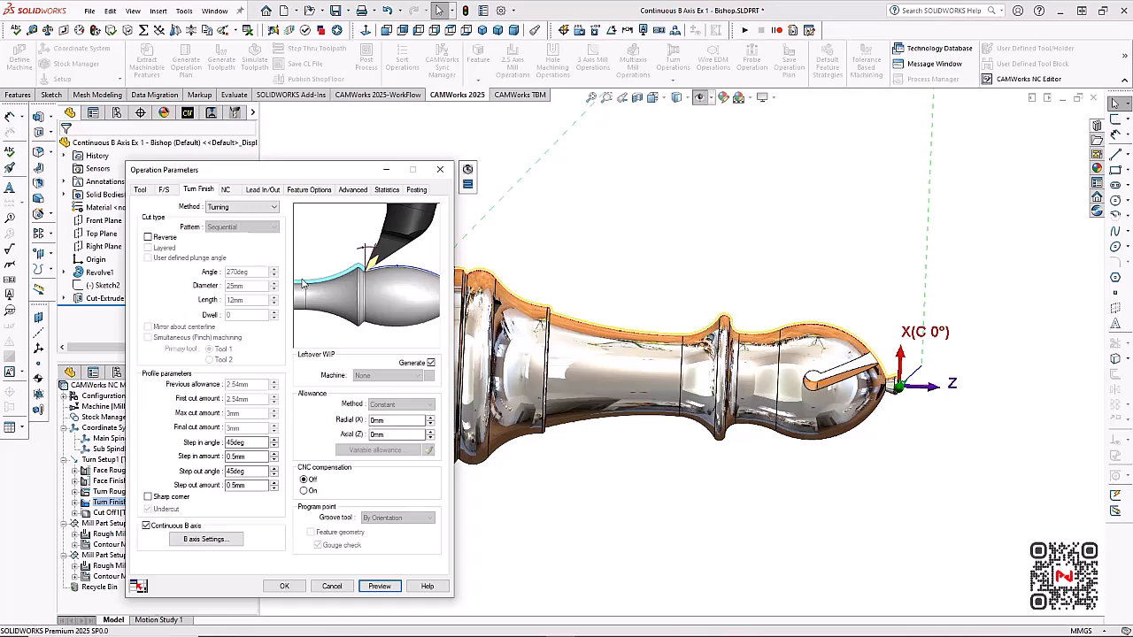
pyautogui.click(284, 586)
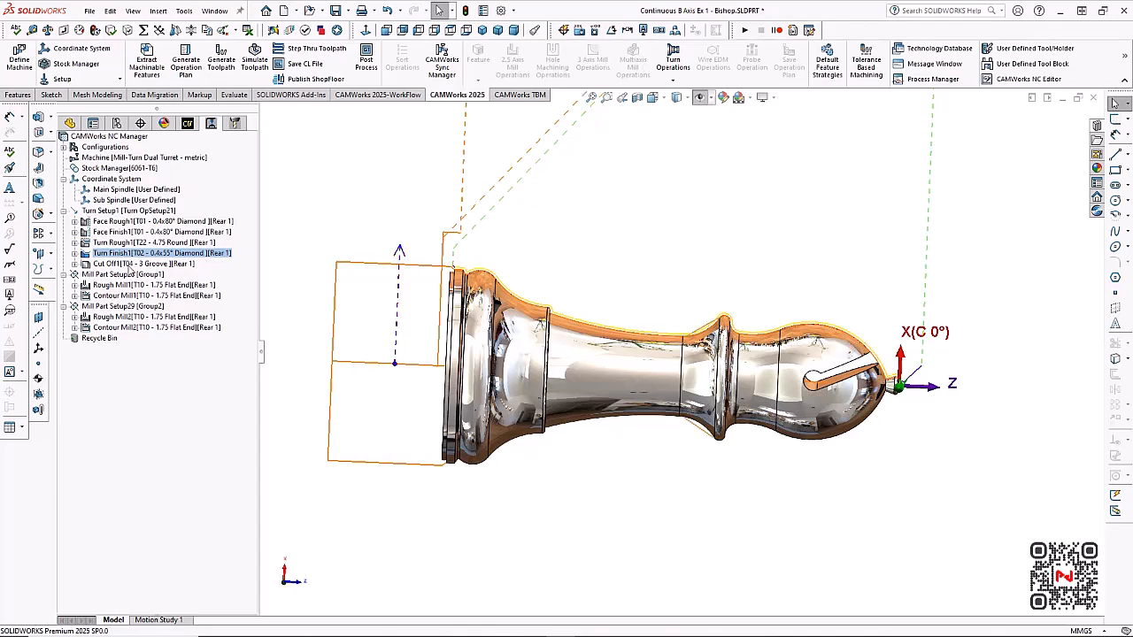
pyautogui.click(130, 266)
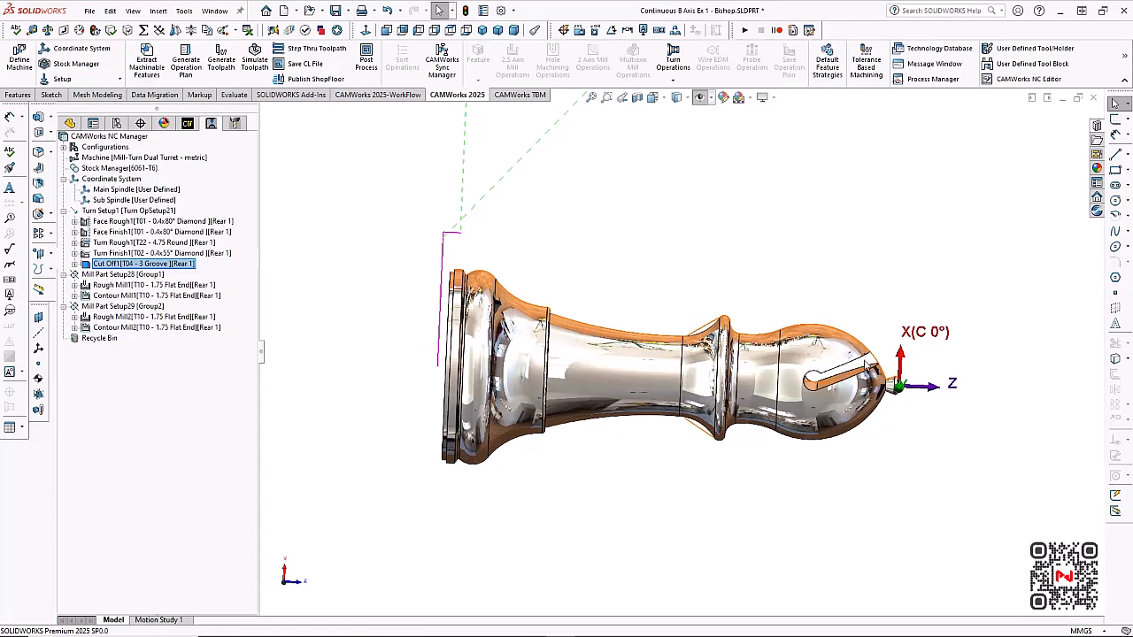
# Add another main spindle turn setup after Mill Part Setup29 and move the Cut Off1 operation into it
pyautogui.rightClick(104, 213)
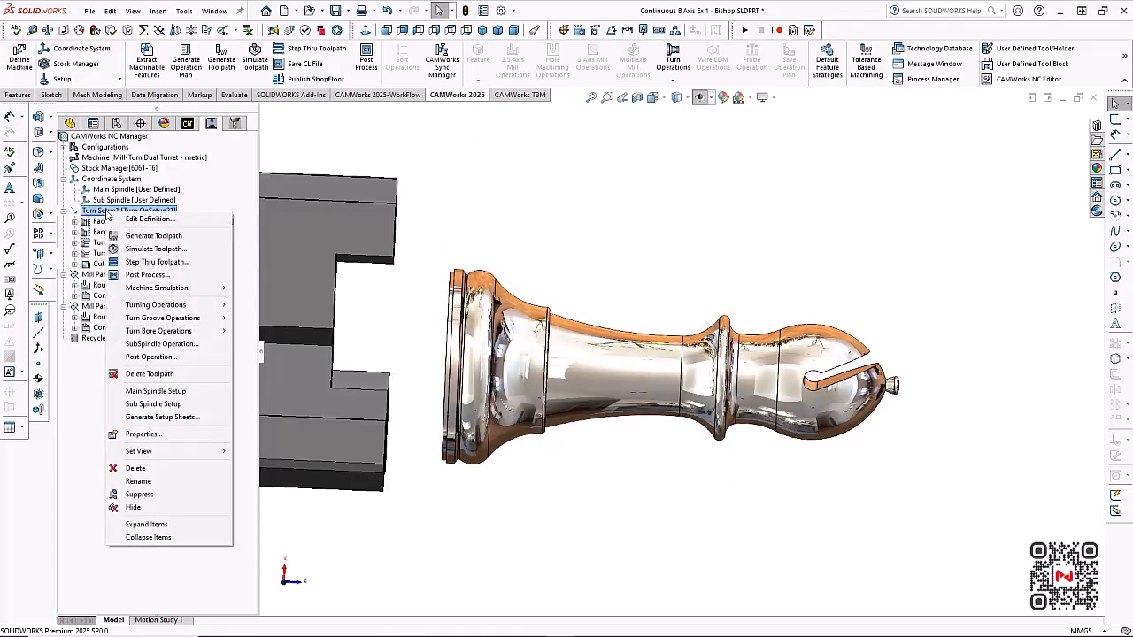
pyautogui.click(173, 391)
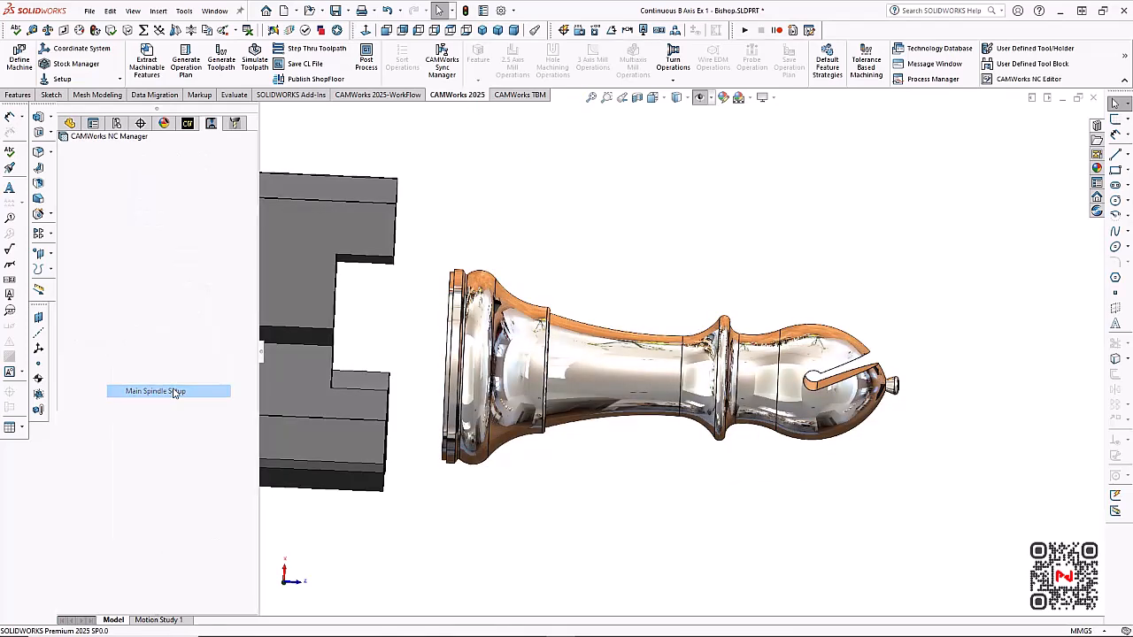
pyautogui.click(128, 275)
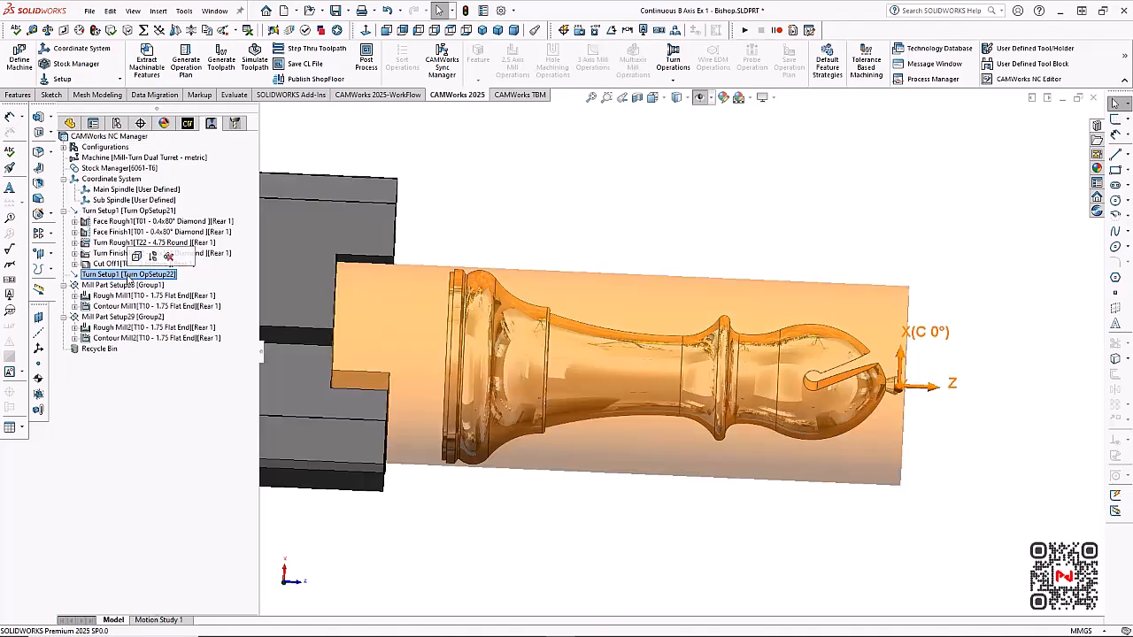
pyautogui.moveTo(124, 298); pyautogui.dragTo(117, 320)
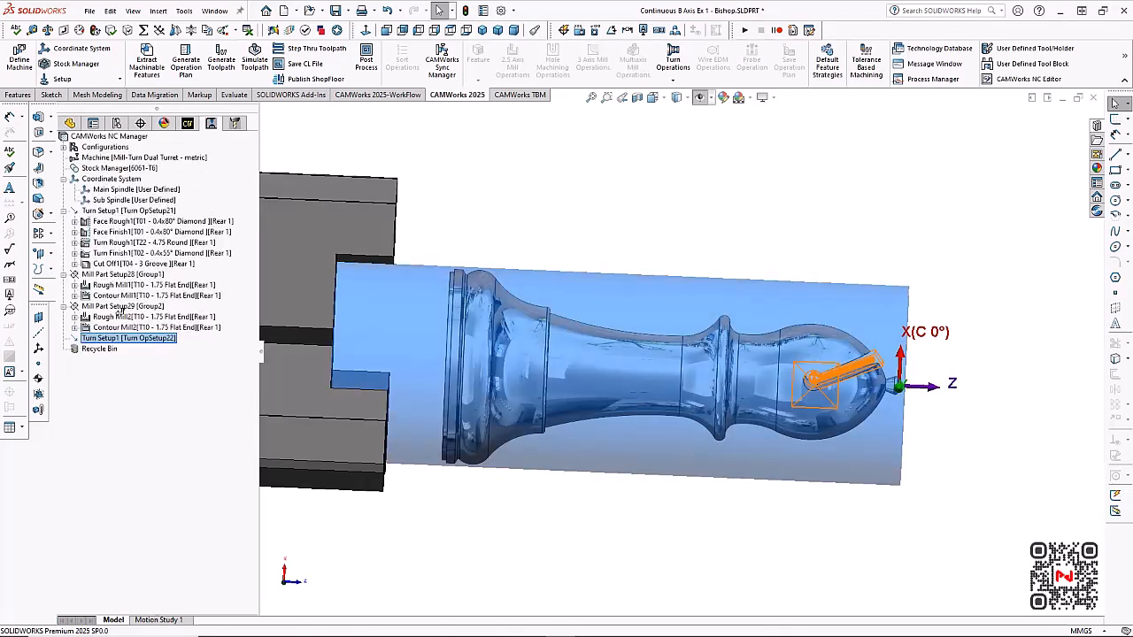
pyautogui.click(119, 264)
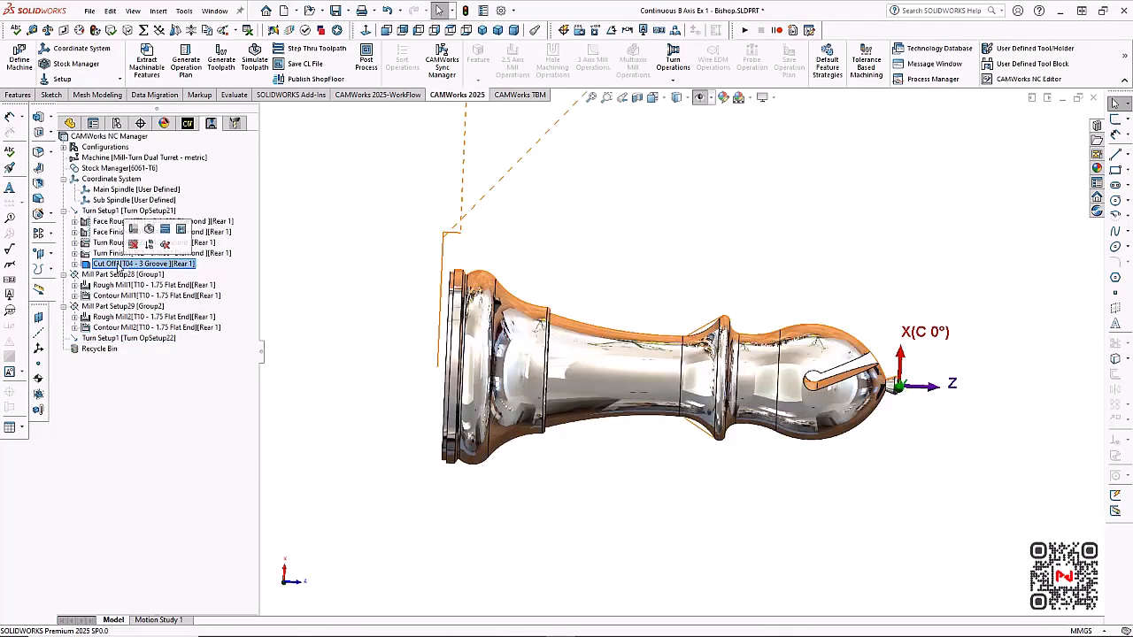
pyautogui.moveTo(119, 265); pyautogui.dragTo(122, 338)
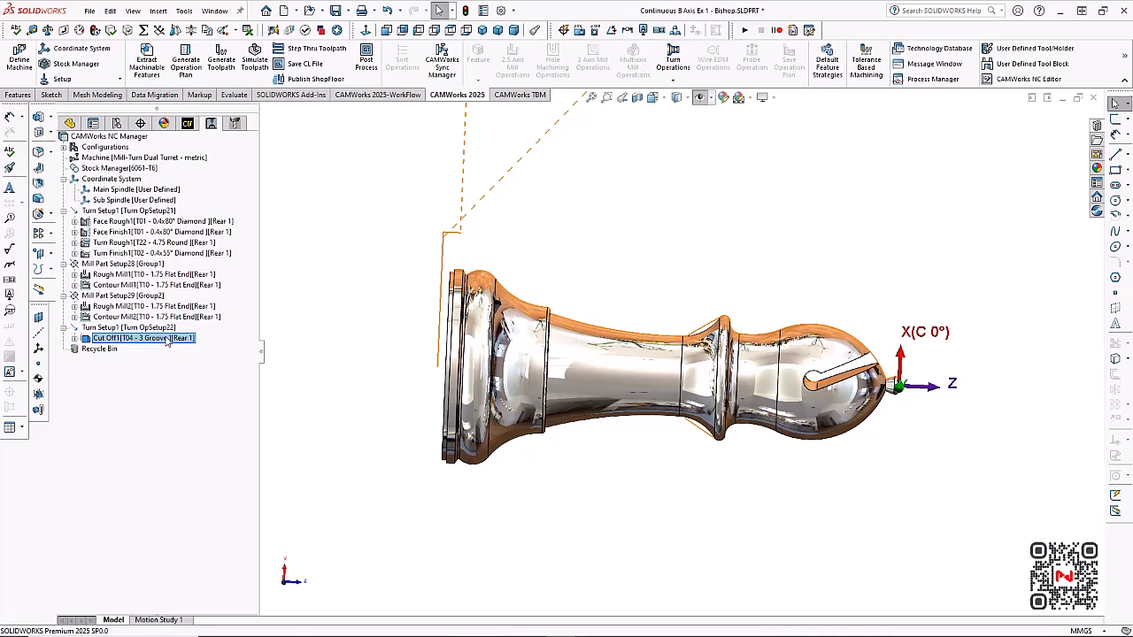
# Simulate the full reordered operation sequence through Cut Off1, and close the simulation
pyautogui.click(255, 58)
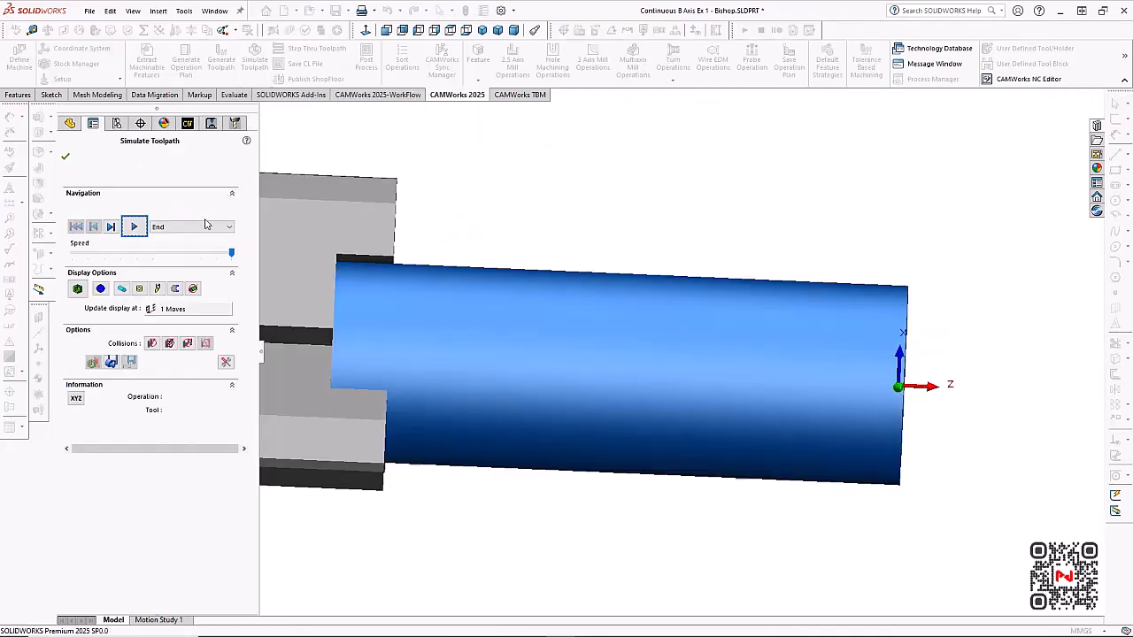
pyautogui.click(134, 227)
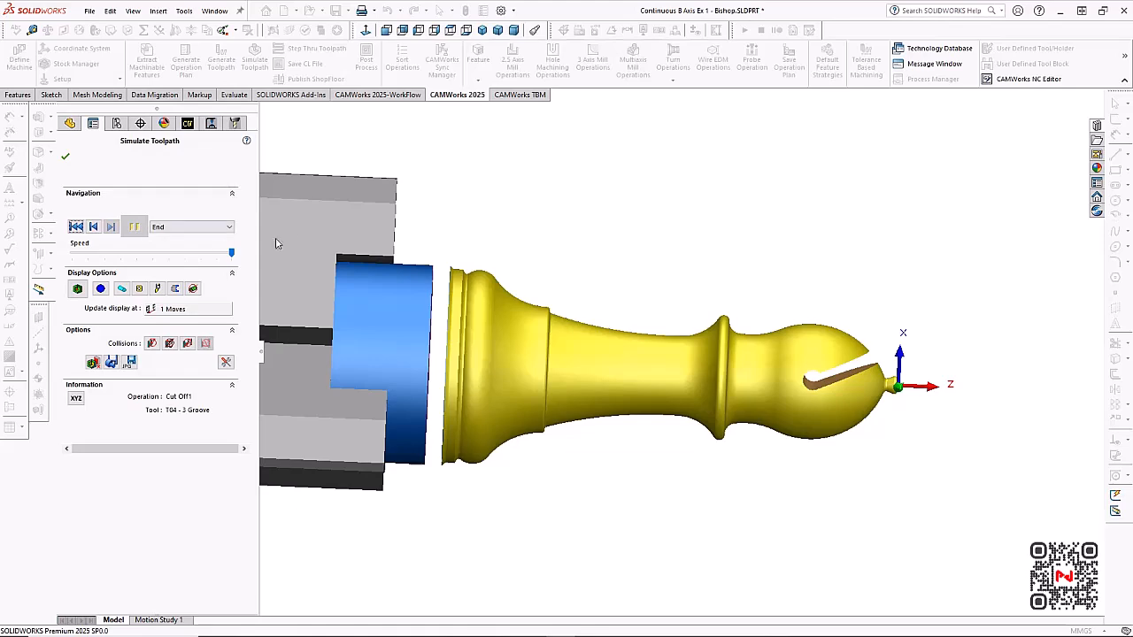
pyautogui.click(64, 158)
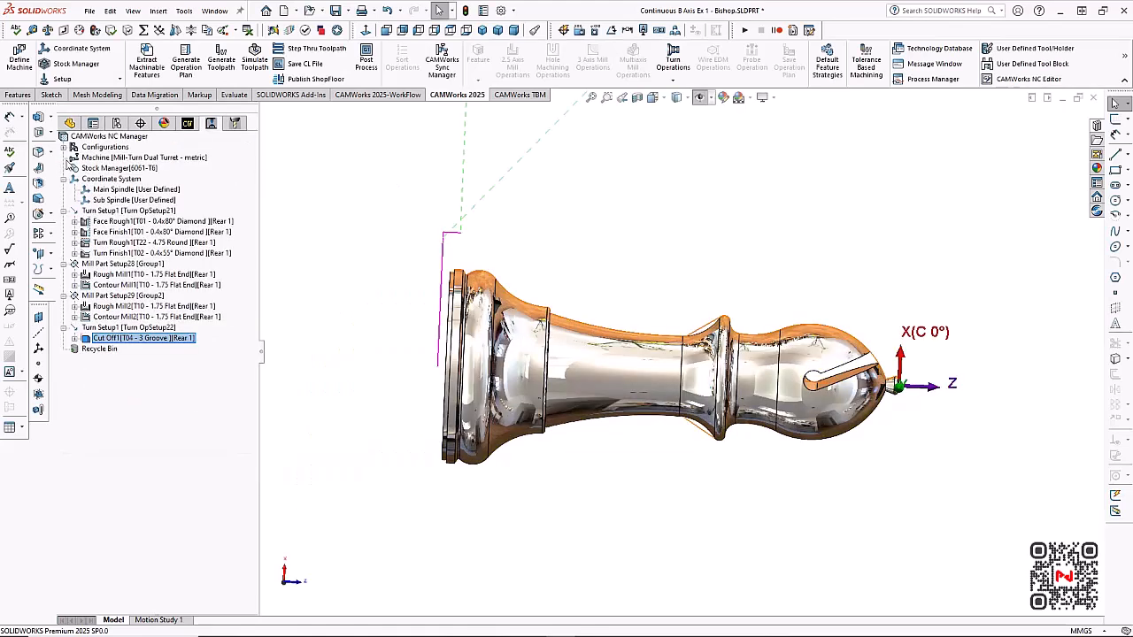
# Show the Turn Rough1 toolpath on the bishop
pyautogui.click(131, 243)
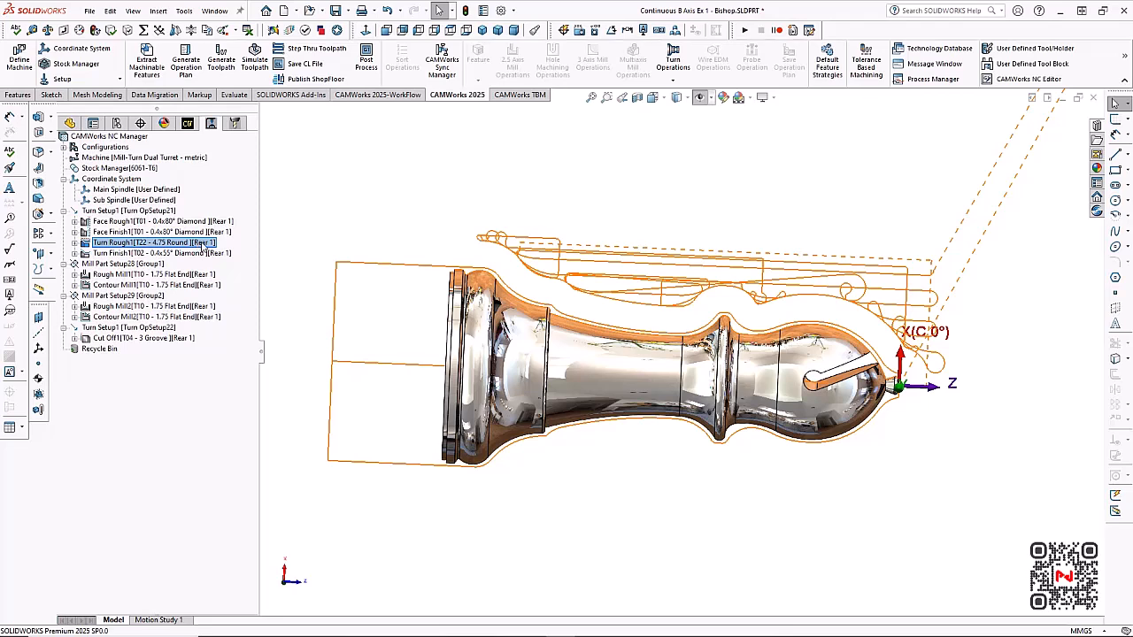
pyautogui.click(203, 247)
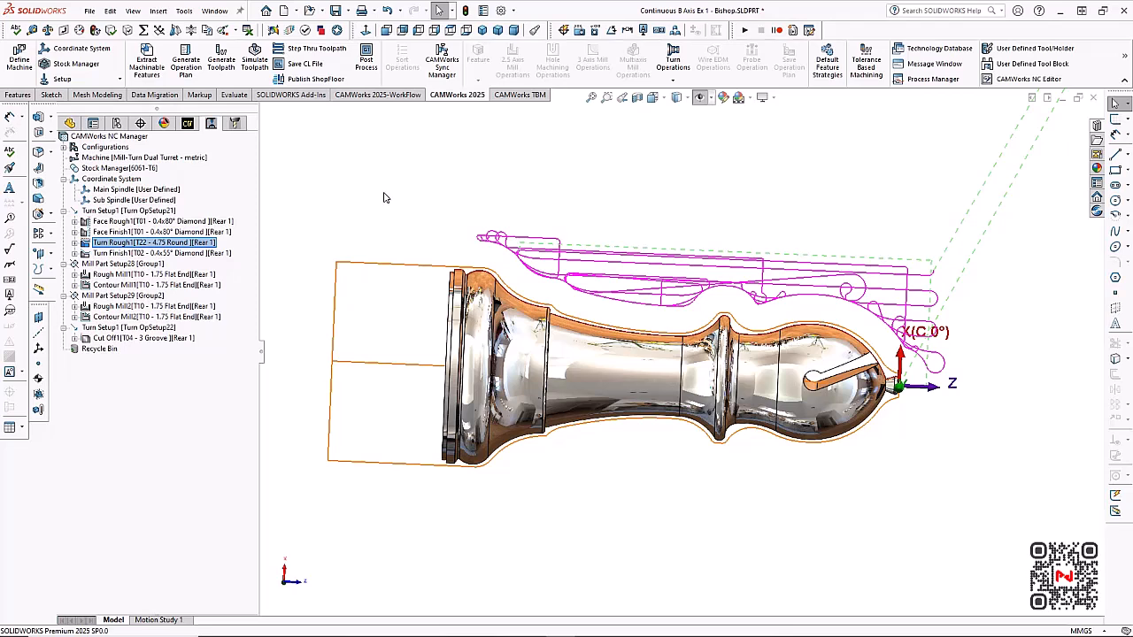